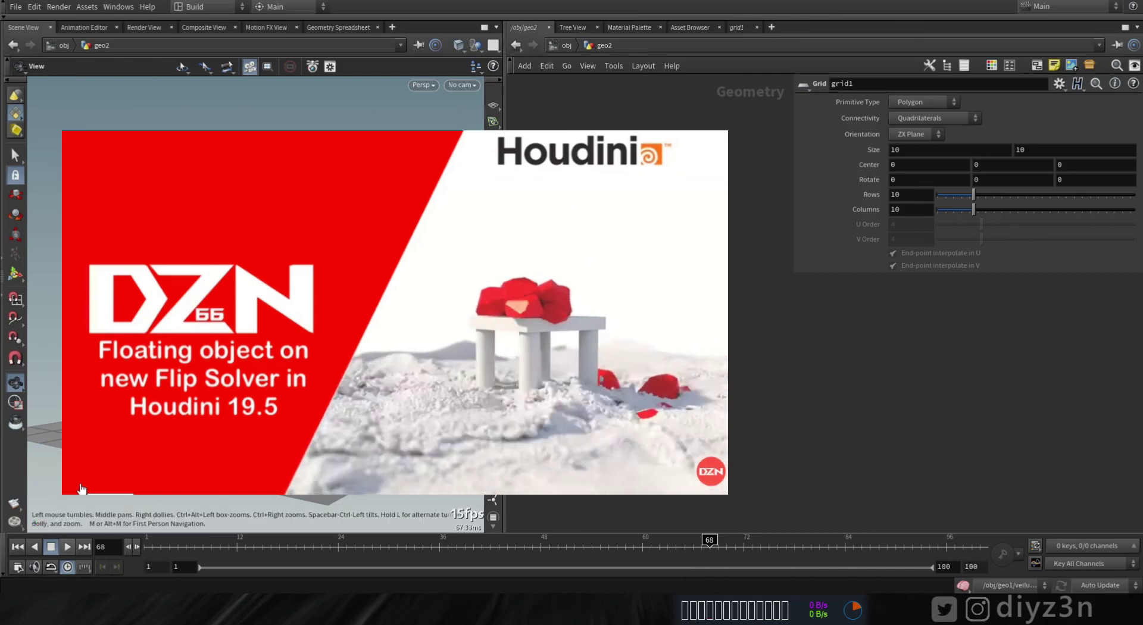
- Set the grid's rows and columns to 50 each
{"action": "double_click", "coordinate": [911, 194]}
{"action": "type", "text": "50"}
{"action": "key", "text": "Return"}
{"action": "double_click", "coordinate": [907, 209]}
{"action": "type", "text": "50"}
{"action": "key", "text": "Return"}
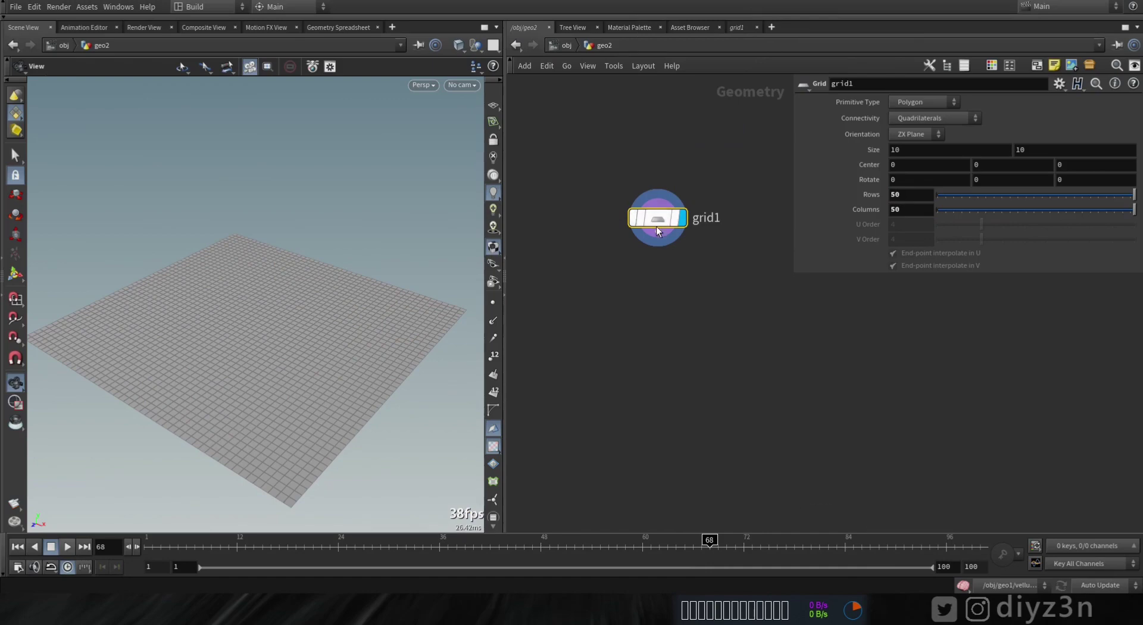
- Append a Remesh node to the grid and set its target size to 0.3
{"action": "left_click", "coordinate": [658, 202]}
{"action": "key", "text": "Tab"}
{"action": "type", "text": "rem"}
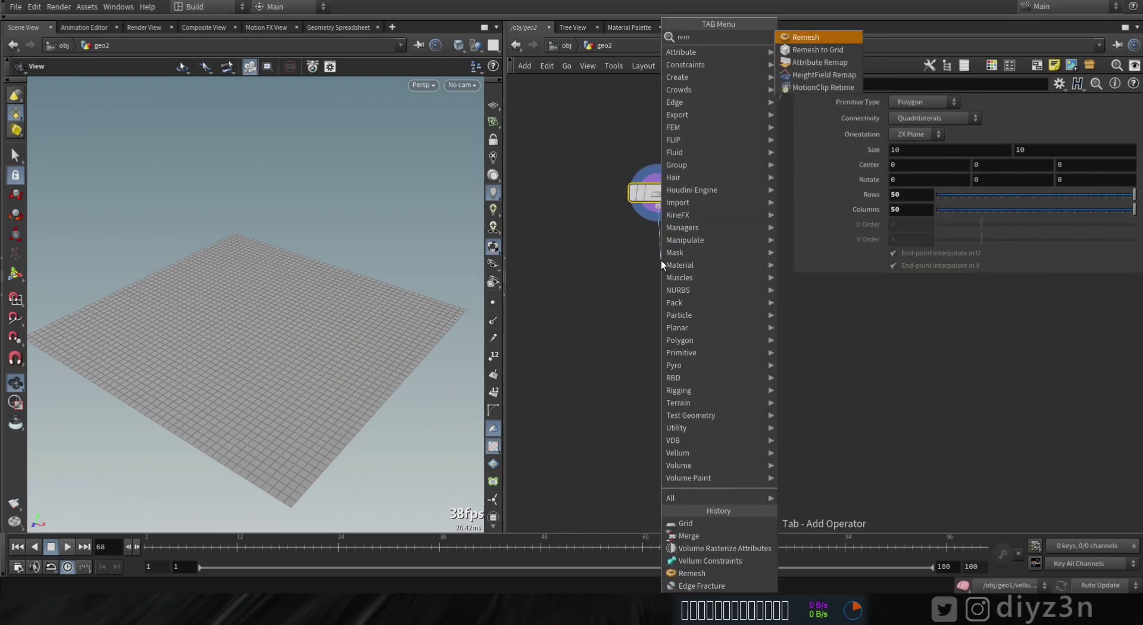
{"action": "left_click", "coordinate": [805, 37]}
{"action": "left_click", "coordinate": [658, 260]}
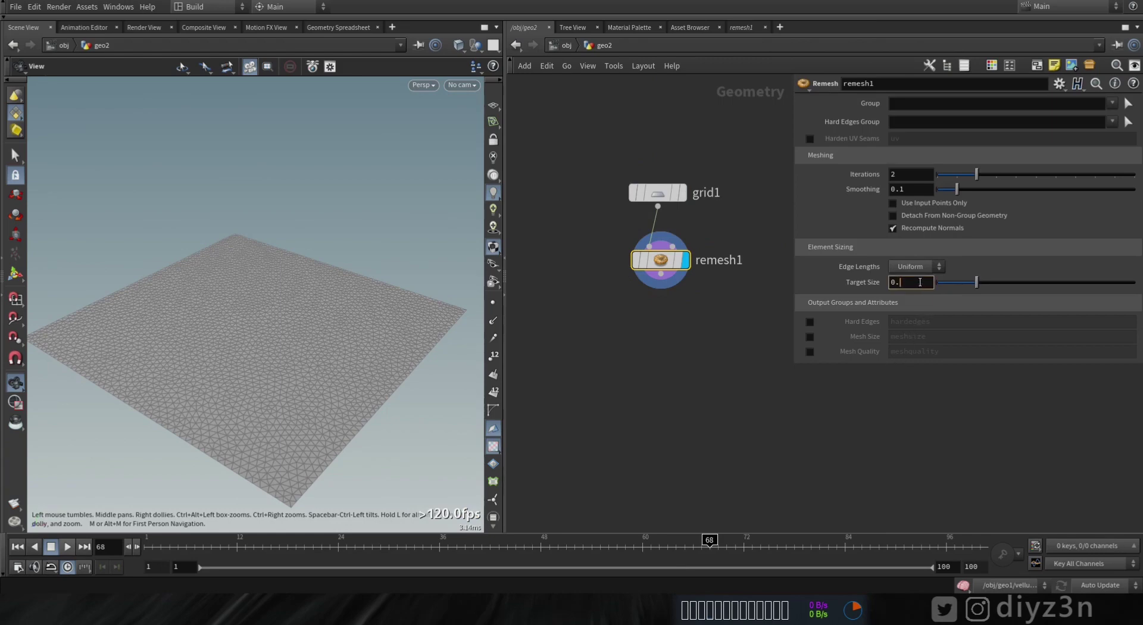
{"action": "type", "text": "3"}
{"action": "key", "text": "Return"}
- Append a Vellum Configure Cloth node to the output of the Remesh node
{"action": "middle_click_drag", "start_coordinate": [674, 328], "coordinate": [660, 263]}
{"action": "left_click", "coordinate": [647, 210]}
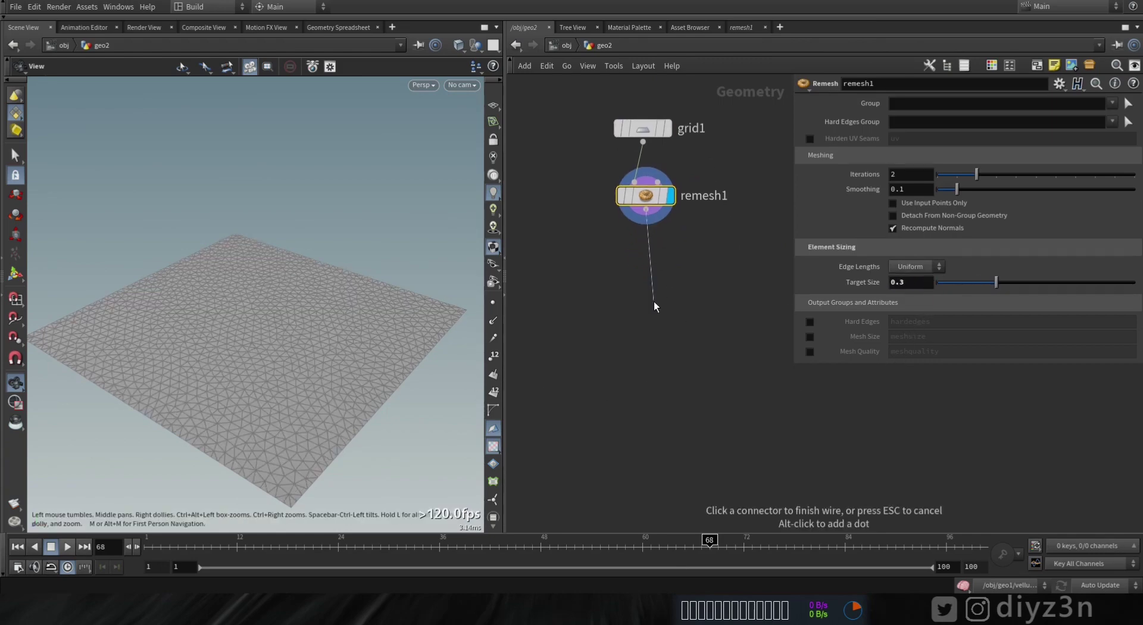
{"action": "key", "text": "Tab"}
{"action": "type", "text": "clo"}
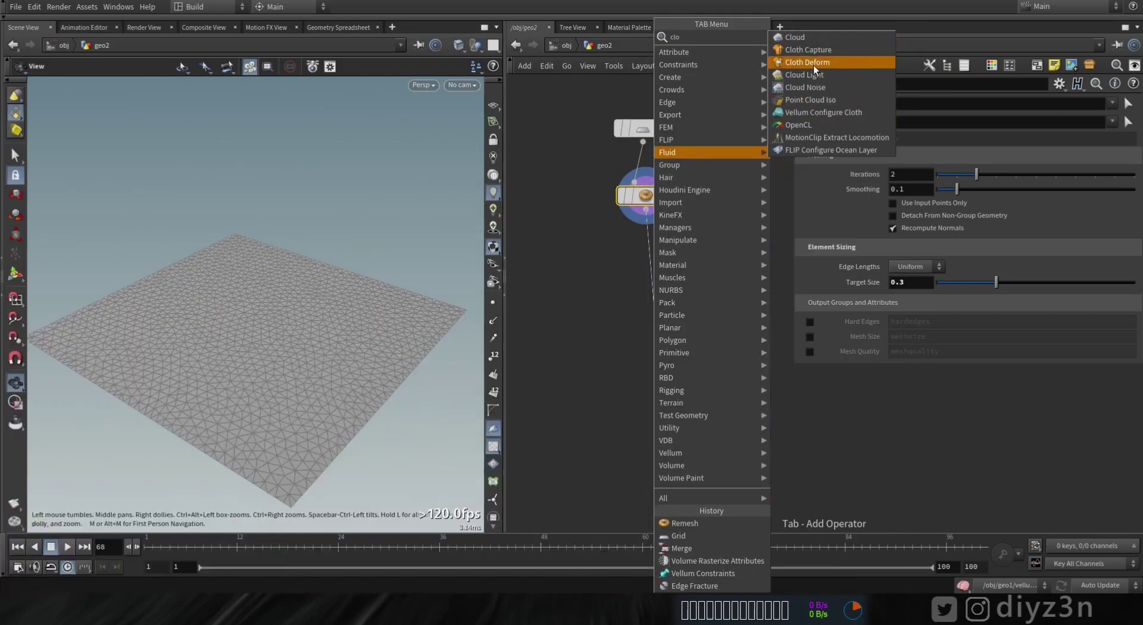
{"action": "left_click", "coordinate": [807, 112]}
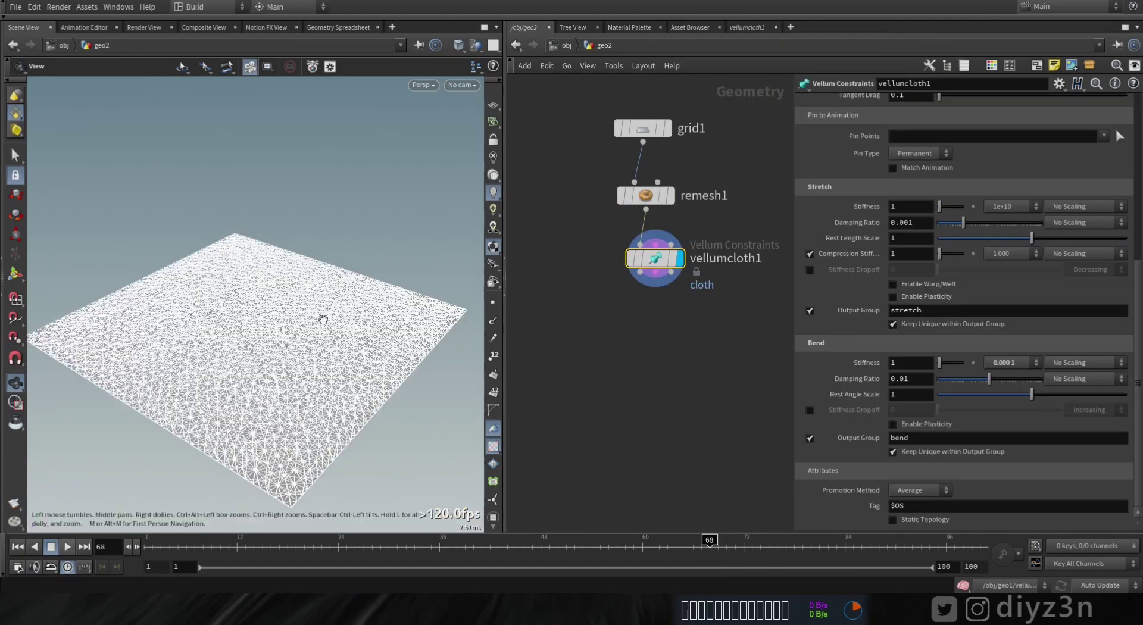
- Add a Vellum Solver below the Vellum cloth node and wire it to the cloth outputs
{"action": "middle_click_drag", "start_coordinate": [625, 325], "coordinate": [590, 297]}
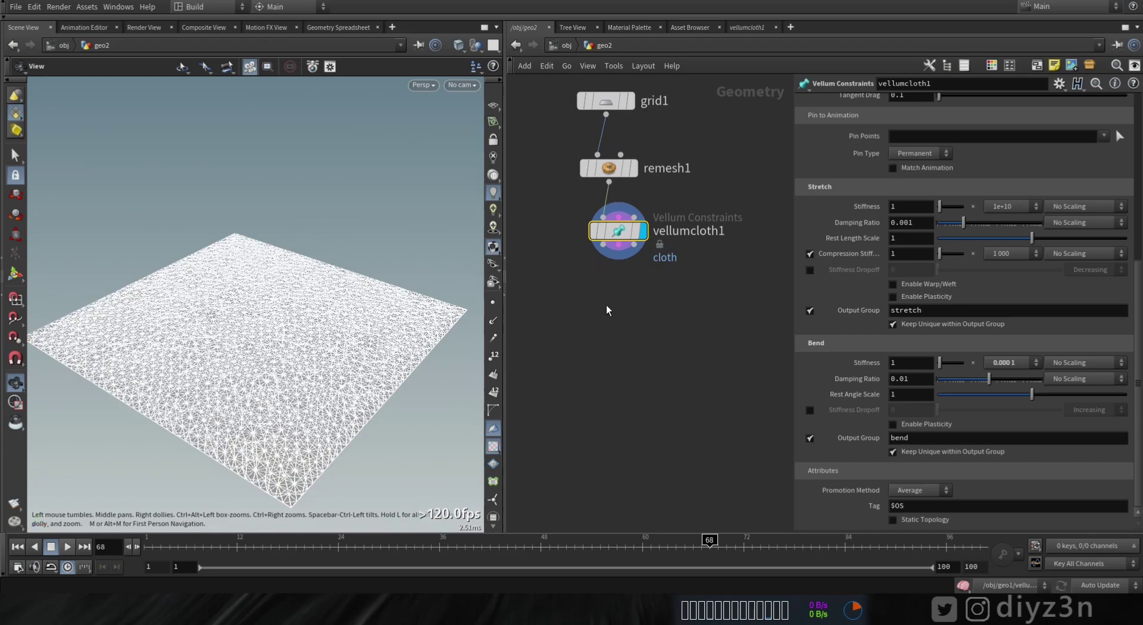
{"action": "key", "text": "Tab"}
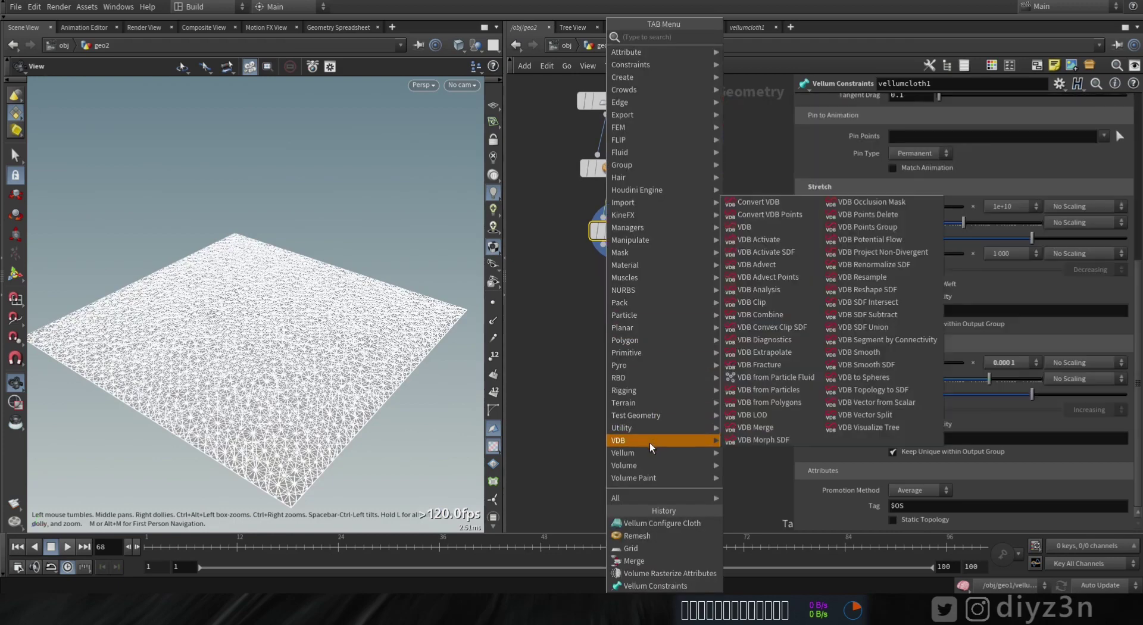
{"action": "mouse_move", "coordinate": [631, 452]}
{"action": "left_click", "coordinate": [925, 391]}
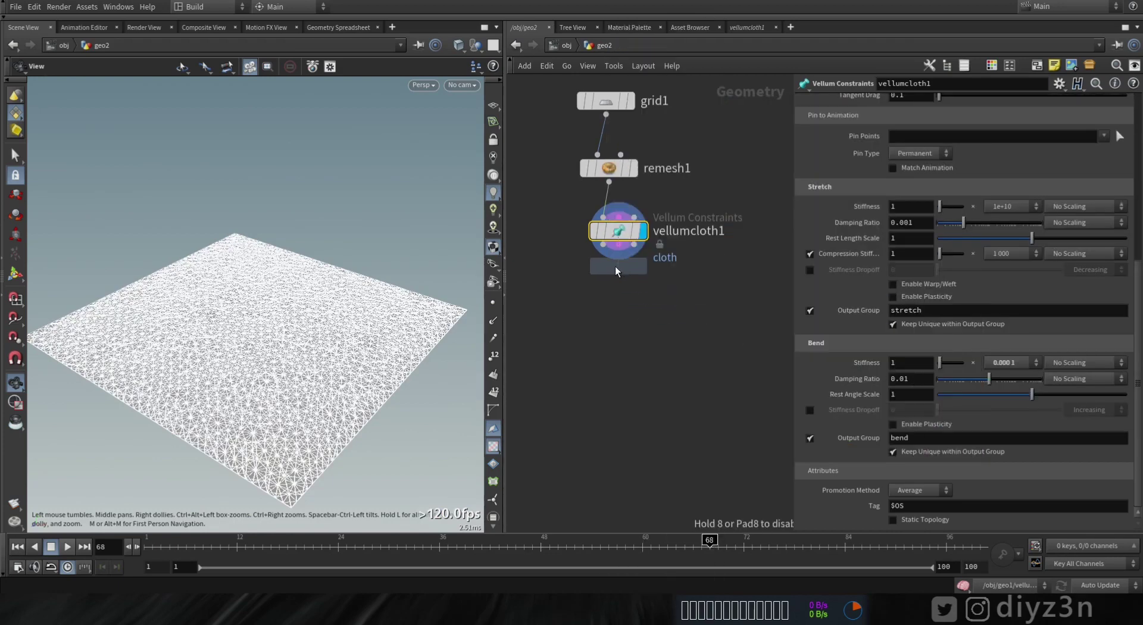
{"action": "left_click", "coordinate": [627, 295]}
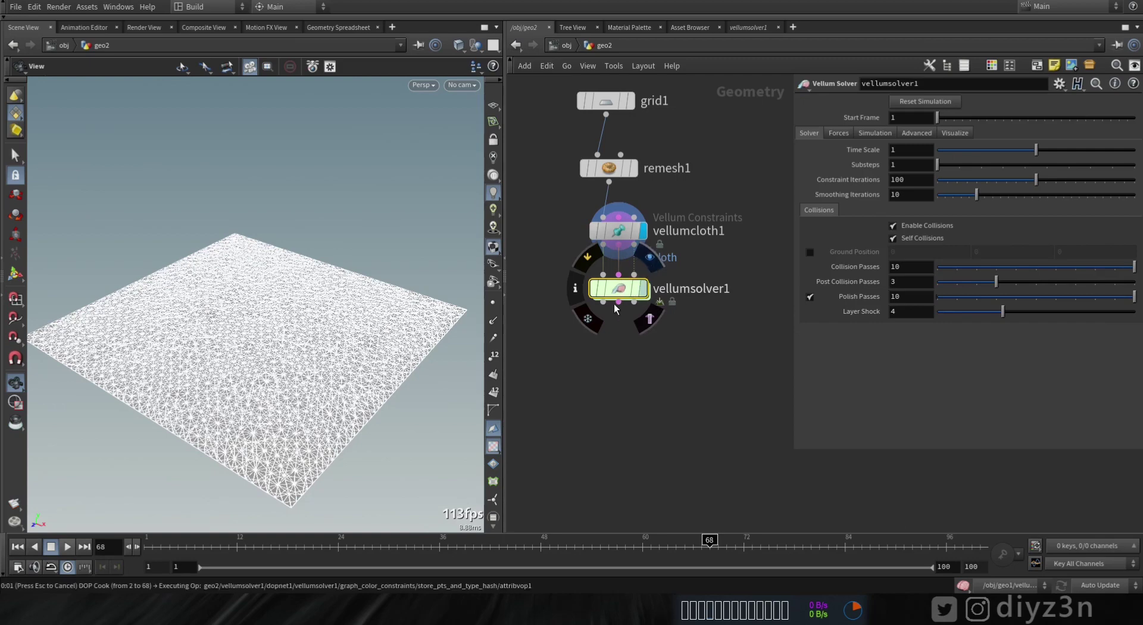
- Play the Vellum Solver's cloth simulation from the first frame and rewind it, moving the solver node slightly lower in the network
{"action": "left_click", "coordinate": [18, 546]}
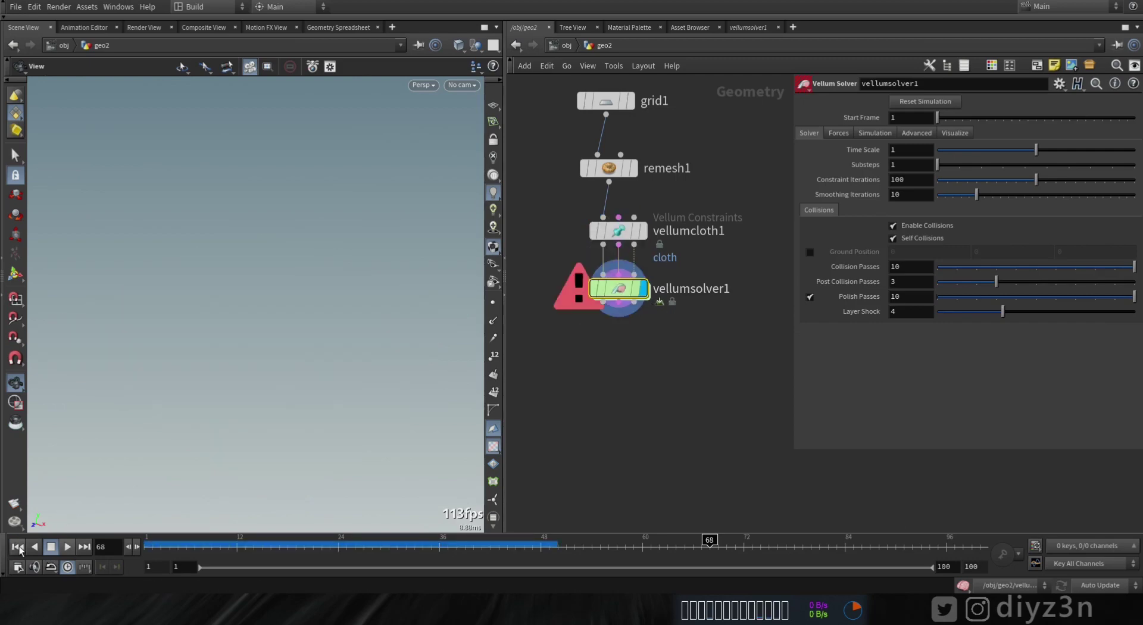
{"action": "left_click_drag", "start_coordinate": [619, 290], "coordinate": [619, 328]}
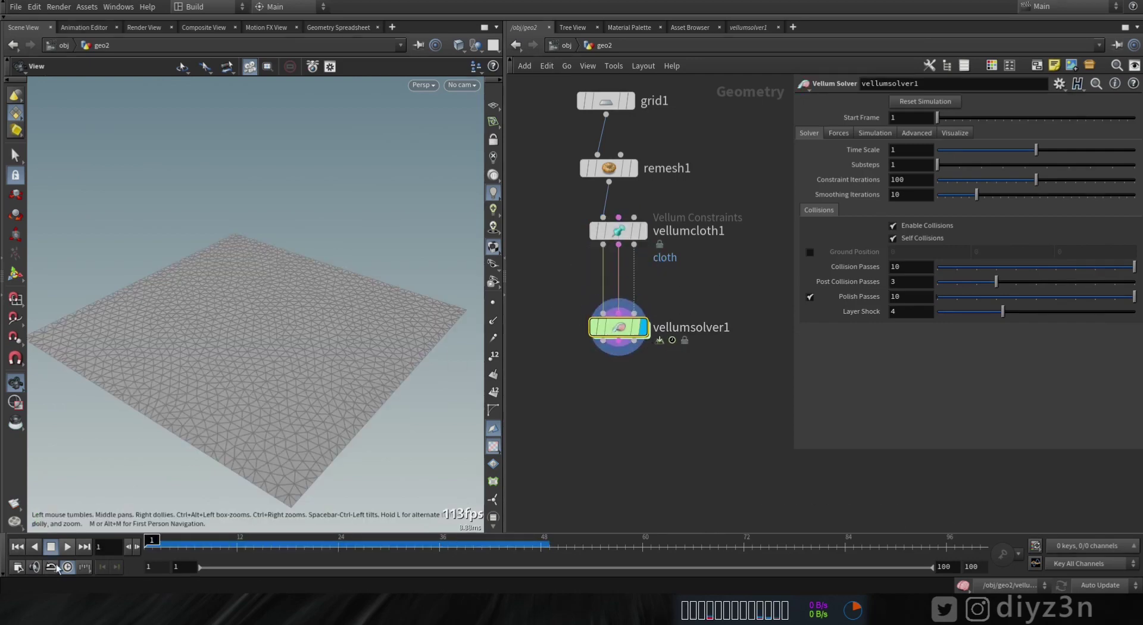
{"action": "left_click", "coordinate": [68, 546]}
{"action": "left_click", "coordinate": [18, 550]}
- Insert a Transform node between the grid and the Remesh node and set its Y translation to 2
{"action": "middle_click_drag", "start_coordinate": [732, 213], "coordinate": [727, 255]}
{"action": "left_click_drag", "start_coordinate": [605, 147], "coordinate": [604, 123]}
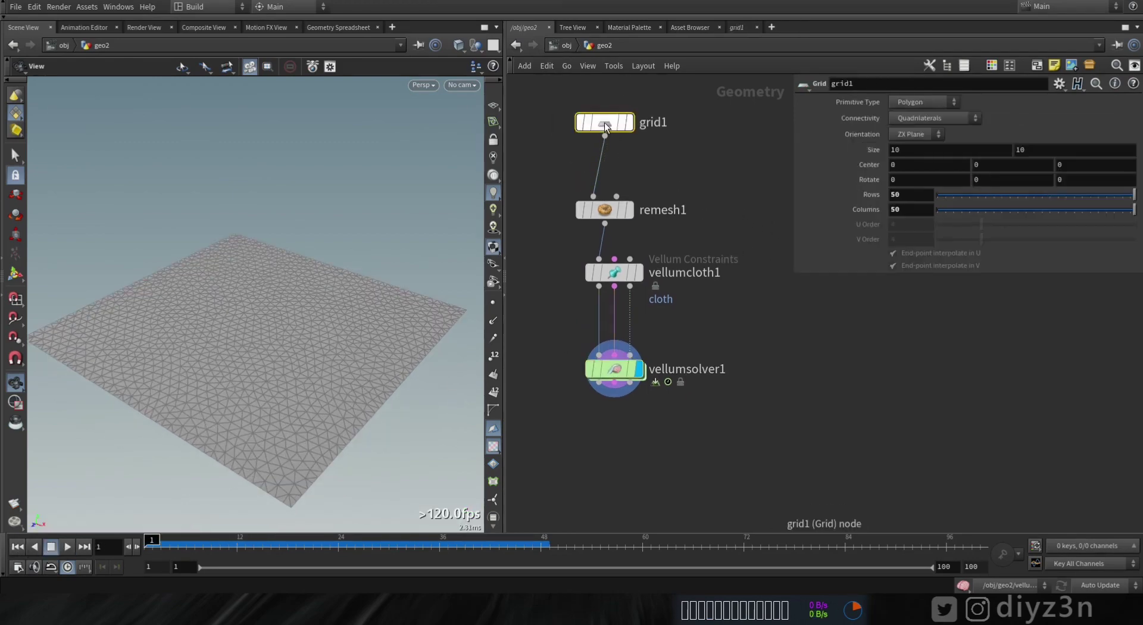
{"action": "key", "text": "Tab"}
{"action": "type", "text": "tr"}
{"action": "left_click", "coordinate": [756, 61]}
{"action": "left_click", "coordinate": [598, 170]}
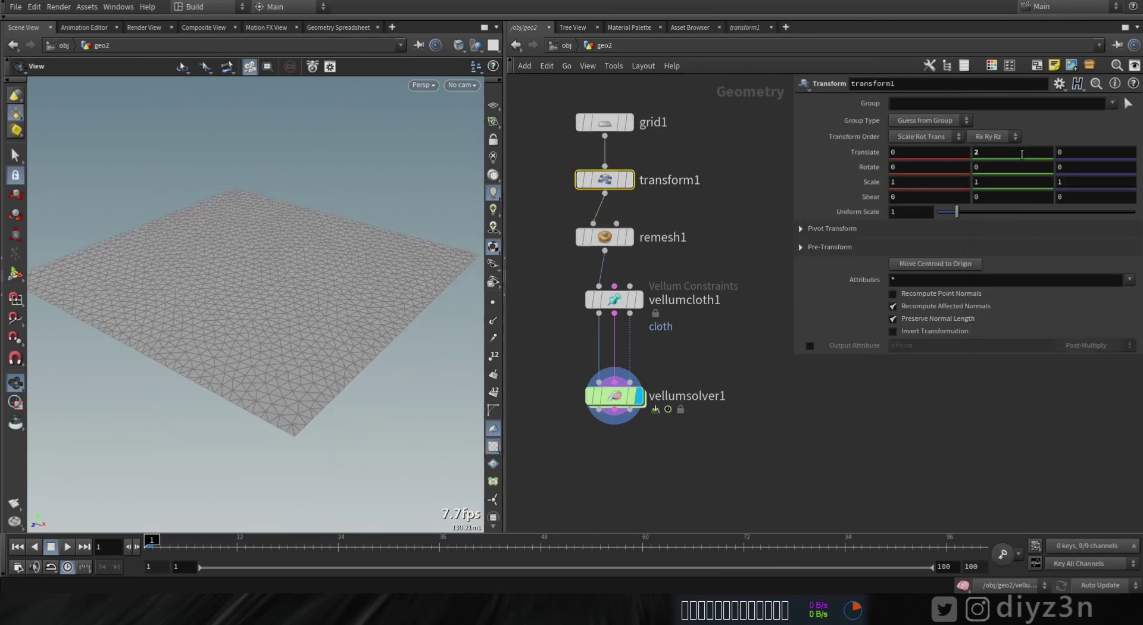
- Enable the ground position on the Vellum Solver and play the simulation to check the cloth's fall onto the ground
{"action": "left_click", "coordinate": [613, 396]}
{"action": "left_click", "coordinate": [810, 252]}
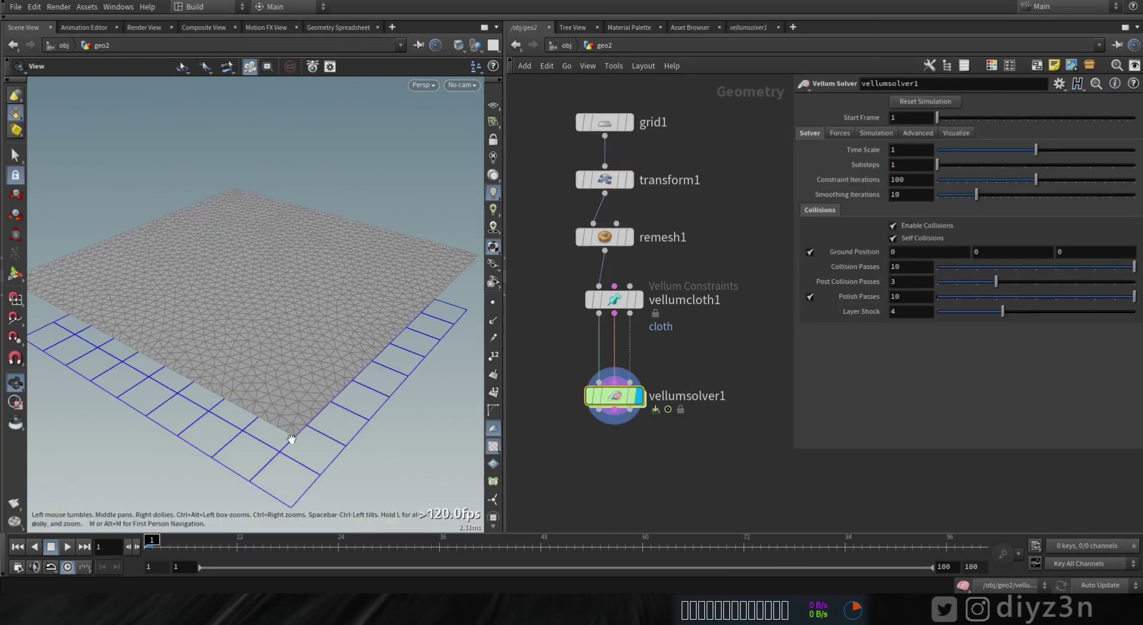
{"action": "left_click", "coordinate": [62, 546]}
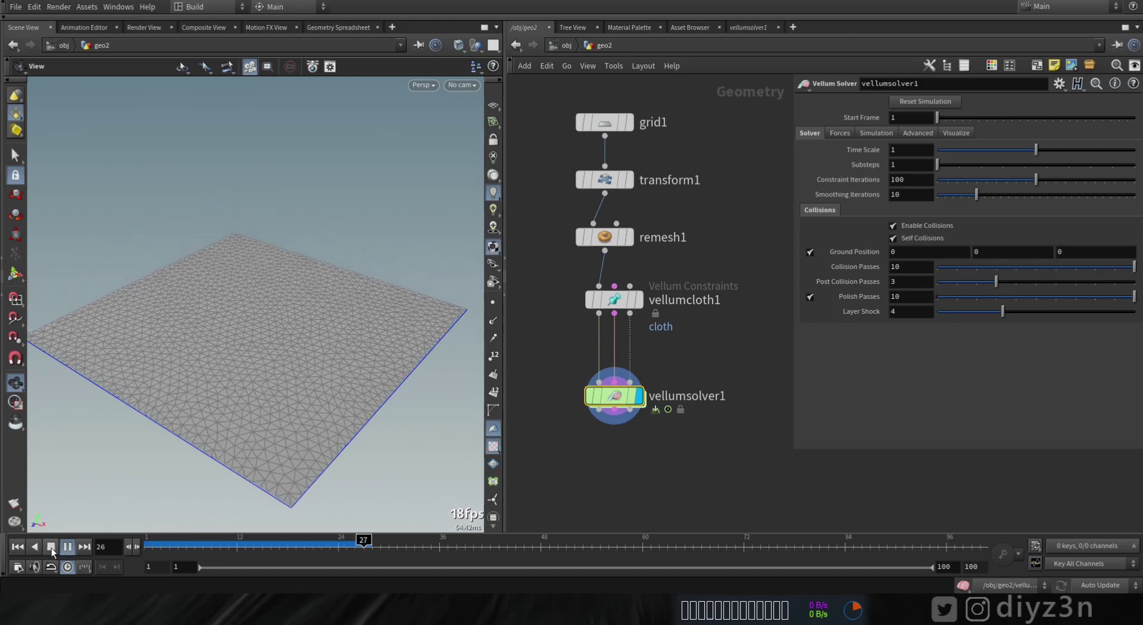
{"action": "left_click", "coordinate": [19, 547]}
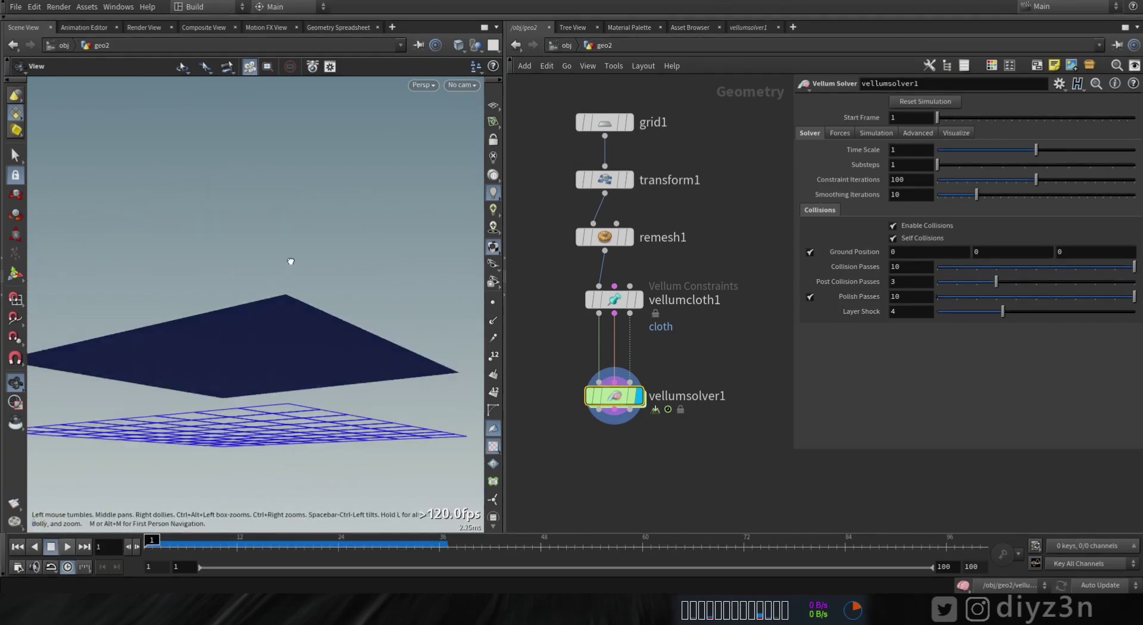
{"action": "left_click_drag", "start_coordinate": [281, 318], "coordinate": [216, 436]}
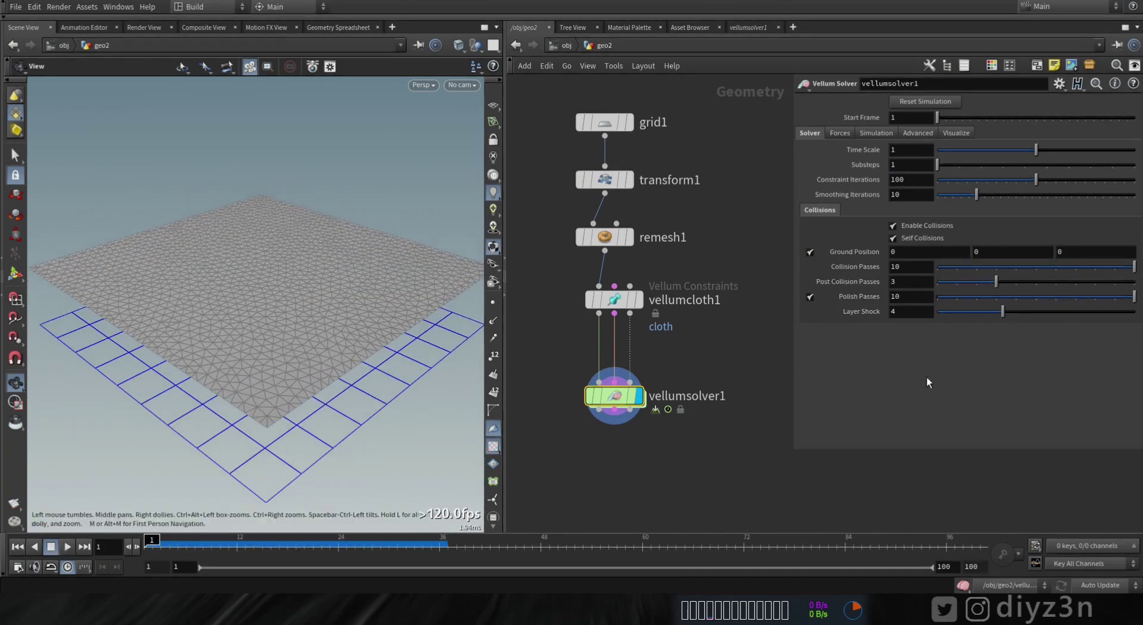
- Inside the Vellum Solver's forces network, add a POP Force wired into the FORCE output
{"action": "double_click", "coordinate": [622, 398]}
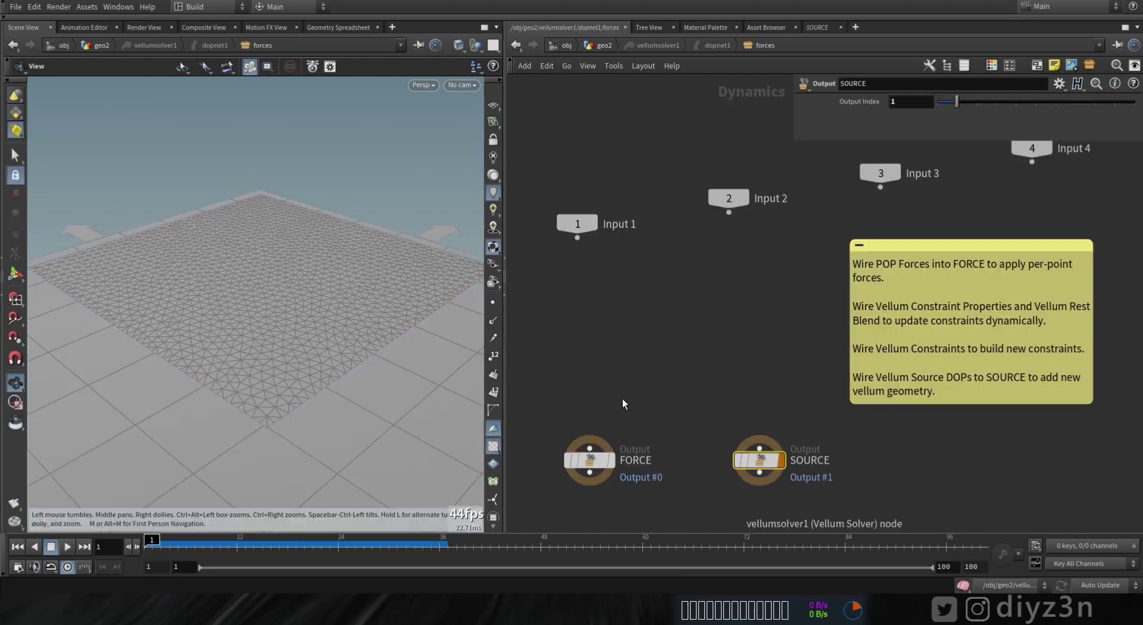
{"action": "left_click", "coordinate": [590, 448]}
{"action": "key", "text": "Tab"}
{"action": "type", "text": "pop"}
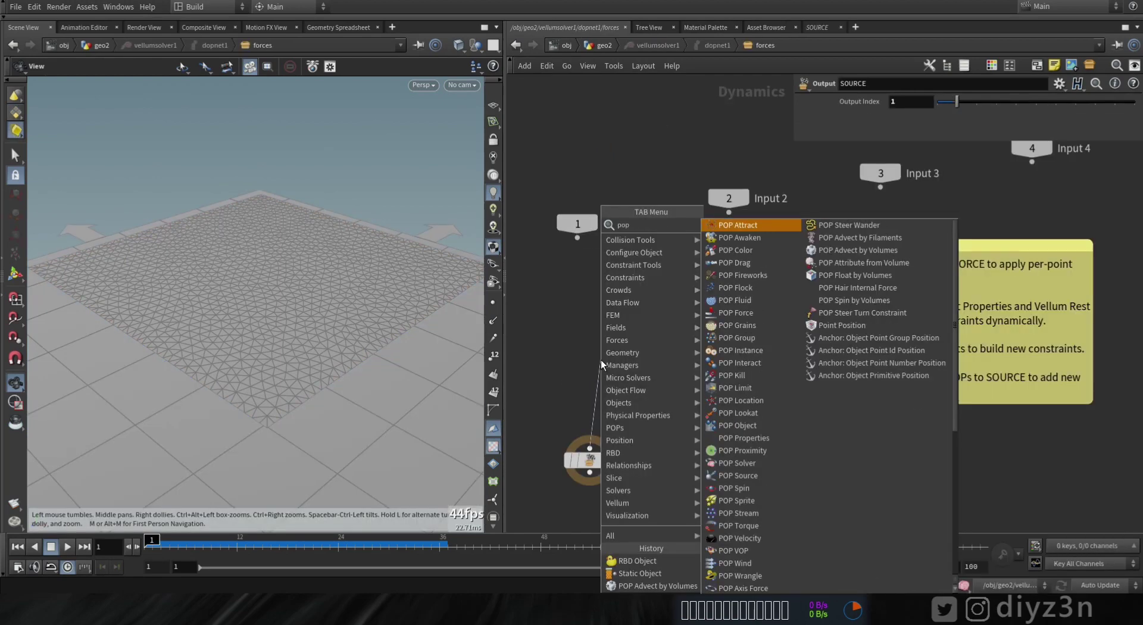
{"action": "left_click", "coordinate": [735, 313]}
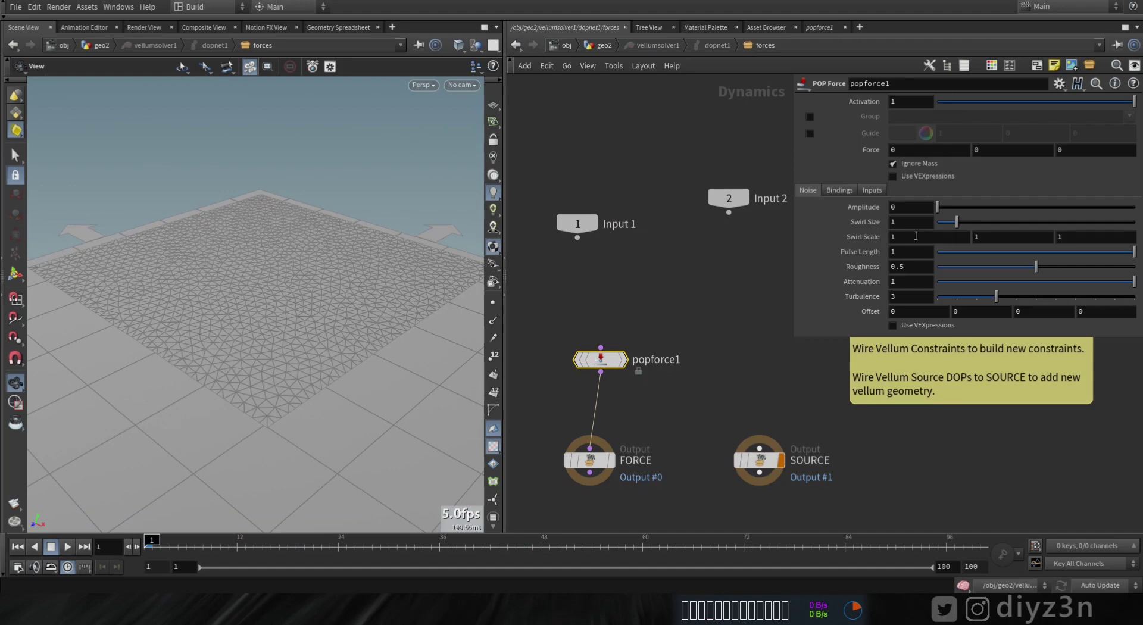
- Set the POP Force's noise amplitude to 5
{"action": "left_click", "coordinate": [904, 207]}
{"action": "type", "text": "5"}
{"action": "key", "text": "Return"}
{"action": "key", "text": "Return"}
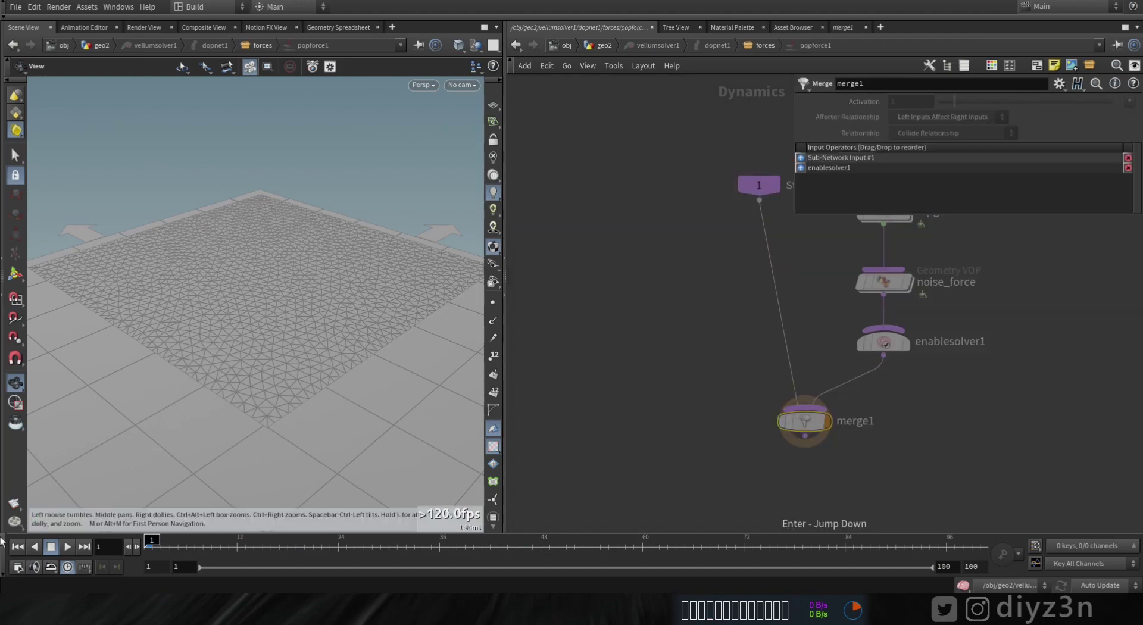
{"action": "left_click", "coordinate": [759, 47]}
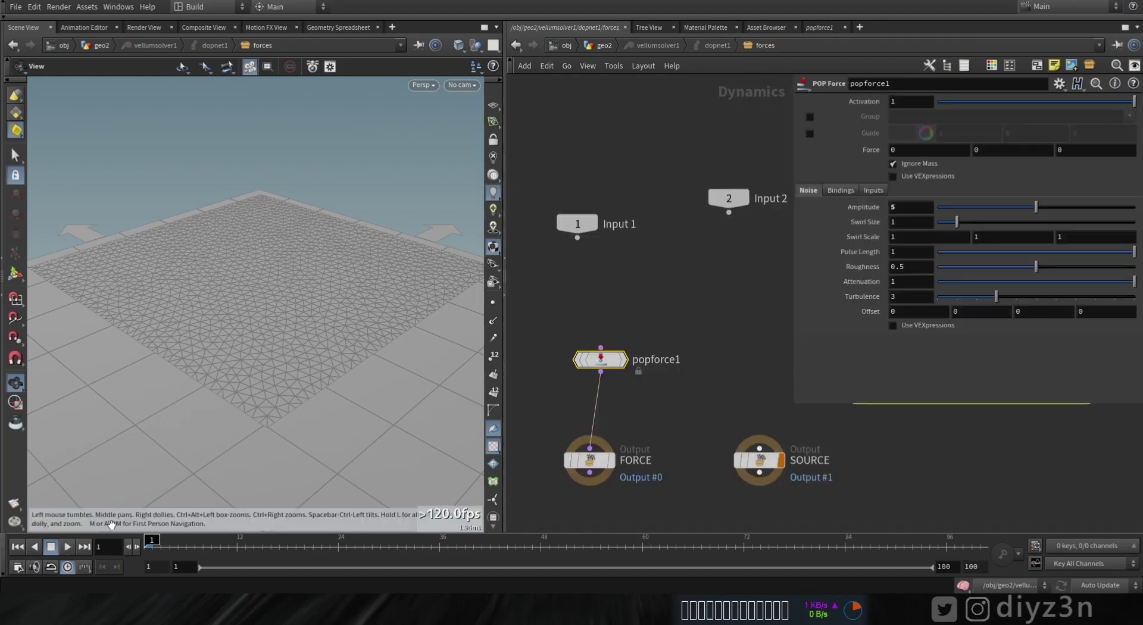
- Play the cloth simulation with the noise force, return to the geo2 network level, replay it and rewind to the first frame
{"action": "left_click", "coordinate": [51, 546]}
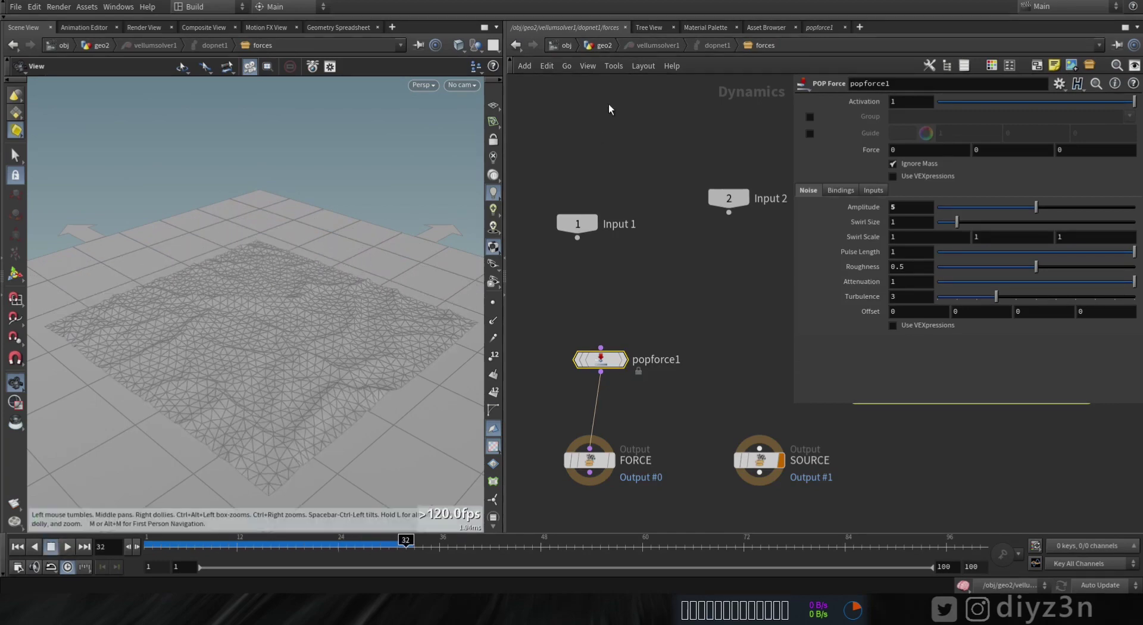
{"action": "left_click", "coordinate": [603, 45]}
{"action": "left_click", "coordinate": [17, 547]}
{"action": "left_click", "coordinate": [64, 547]}
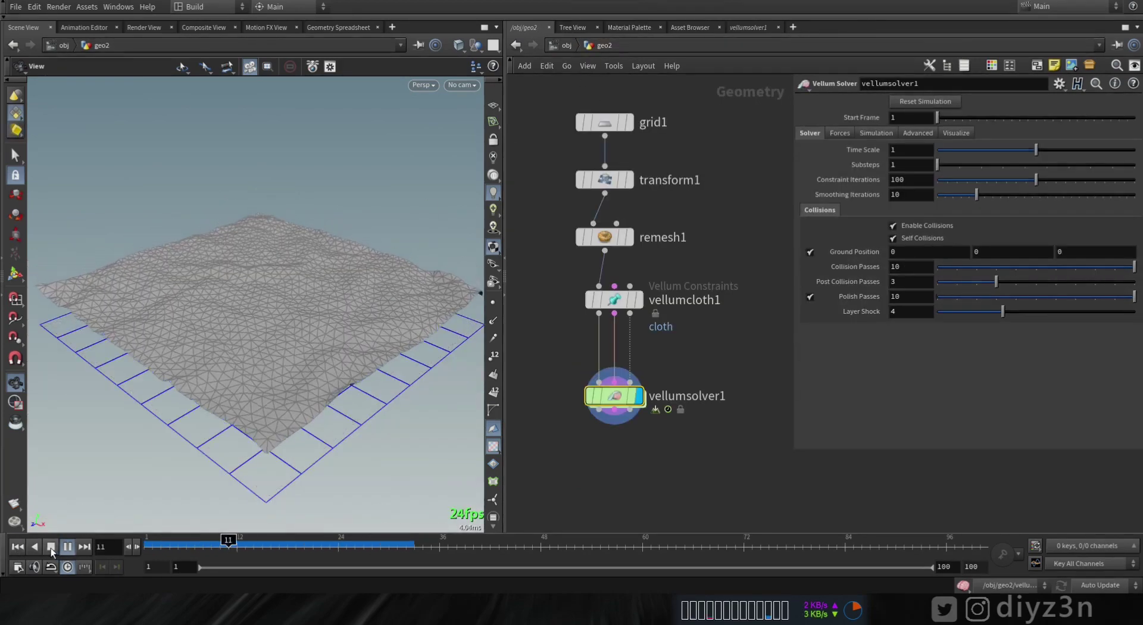
{"action": "left_click", "coordinate": [18, 547]}
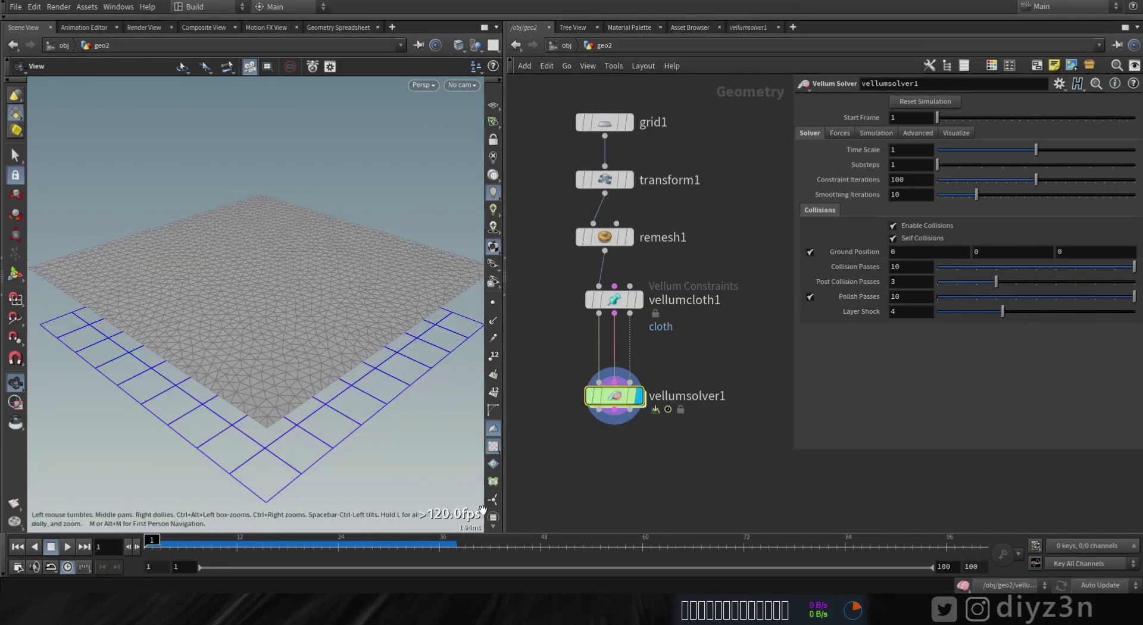
- Raise the cloth grid by setting the Transform node's Y translation to 4
{"action": "middle_click_drag", "start_coordinate": [672, 441], "coordinate": [691, 450]}
{"action": "right_click_drag", "start_coordinate": [303, 326], "coordinate": [303, 340]}
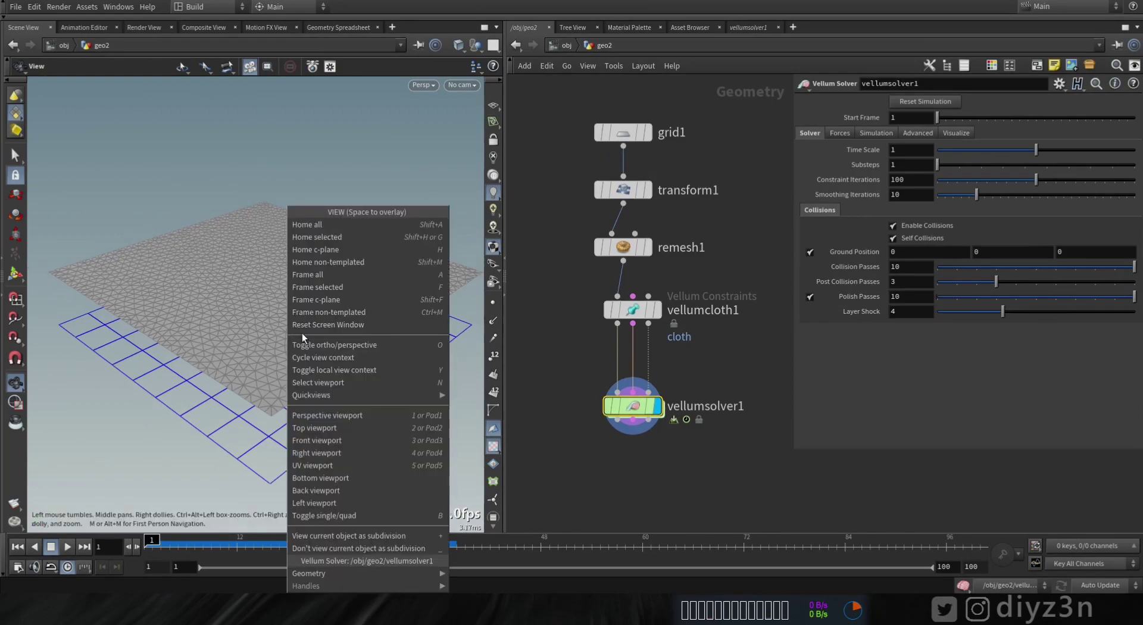
{"action": "left_click", "coordinate": [214, 295]}
{"action": "middle_click_drag", "start_coordinate": [292, 319], "coordinate": [288, 321]}
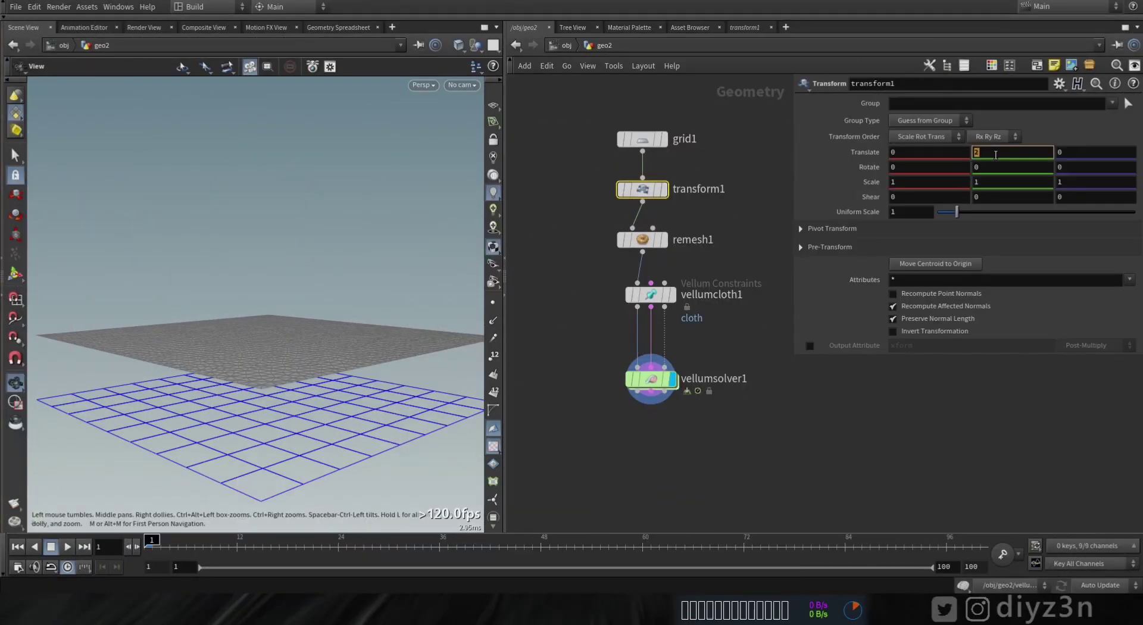
{"action": "type", "text": "4"}
{"action": "key", "text": "Return"}
- Add a polygon mesh Sphere node with a 0.5 radius beside the grid node
{"action": "left_click_drag", "start_coordinate": [230, 242], "coordinate": [262, 258]}
{"action": "middle_click_drag", "start_coordinate": [567, 364], "coordinate": [598, 376]}
{"action": "key", "text": "Tab"}
{"action": "type", "text": "sp"}
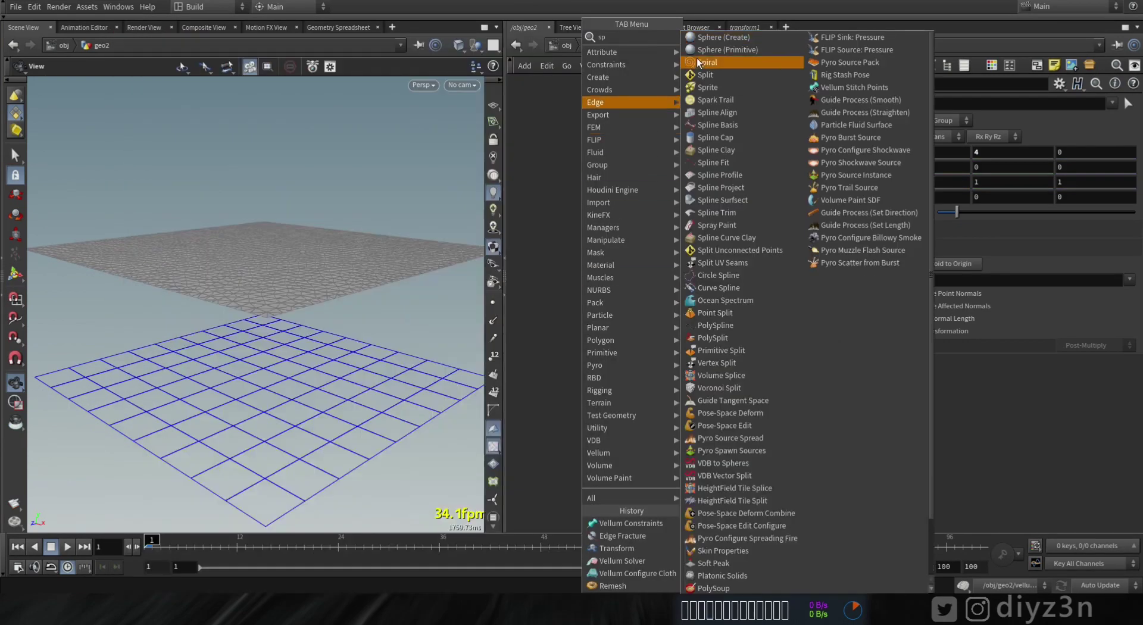
{"action": "left_click", "coordinate": [705, 38]}
{"action": "left_click", "coordinate": [562, 152]}
- Append a Pyro Source node to the sphere's output
{"action": "left_click", "coordinate": [561, 161]}
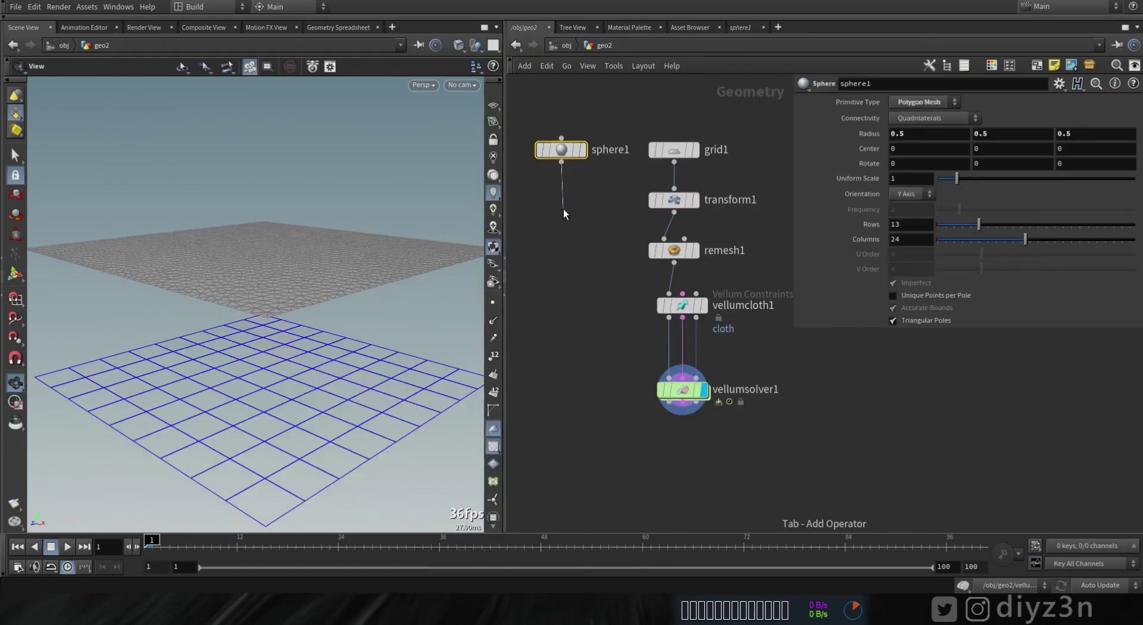
{"action": "key", "text": "Tab"}
{"action": "mouse_move", "coordinate": [595, 370]}
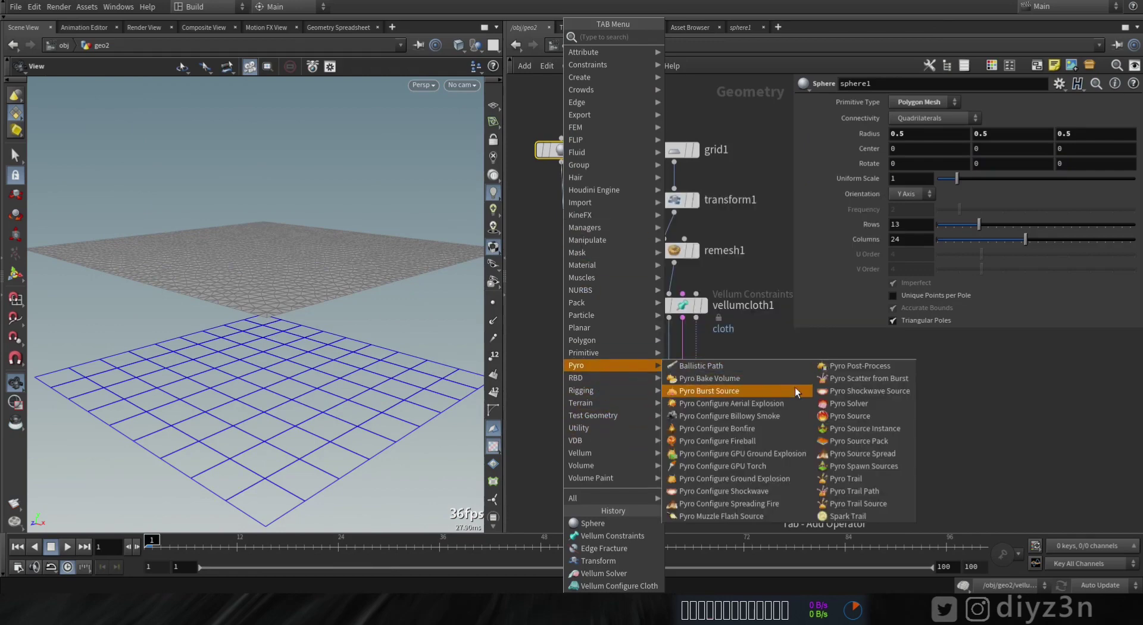
{"action": "left_click", "coordinate": [828, 403]}
{"action": "left_click", "coordinate": [577, 208]}
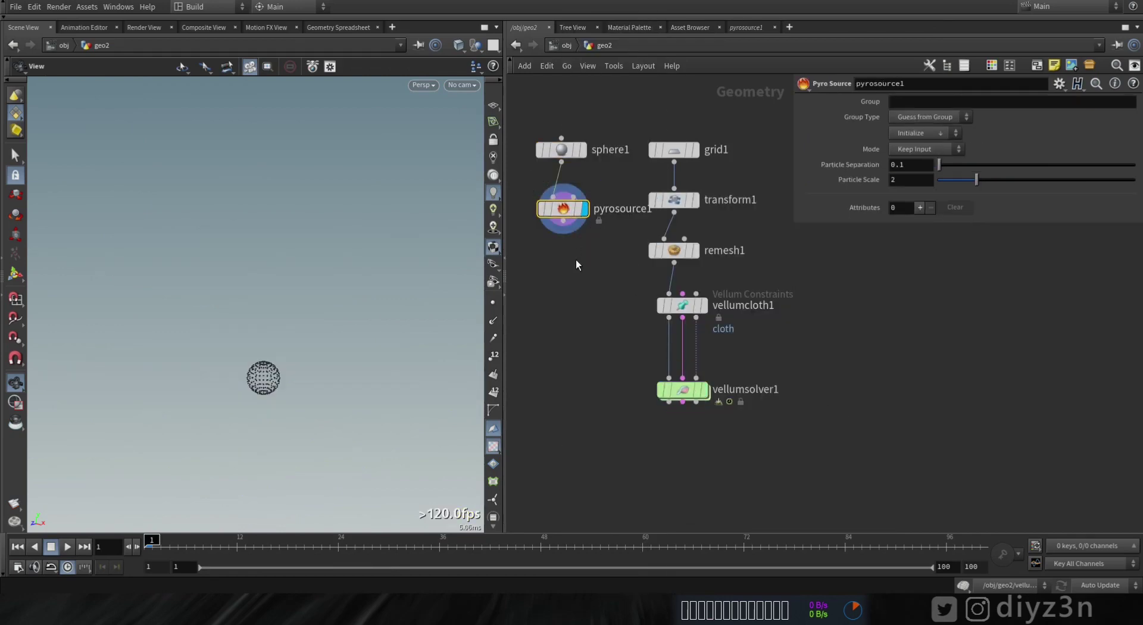
- Append a Volume Rasterize Attributes node to the Pyro Source and initialize the Pyro Source with Source Smoke
{"action": "key", "text": "Tab"}
{"action": "type", "text": "aras"}
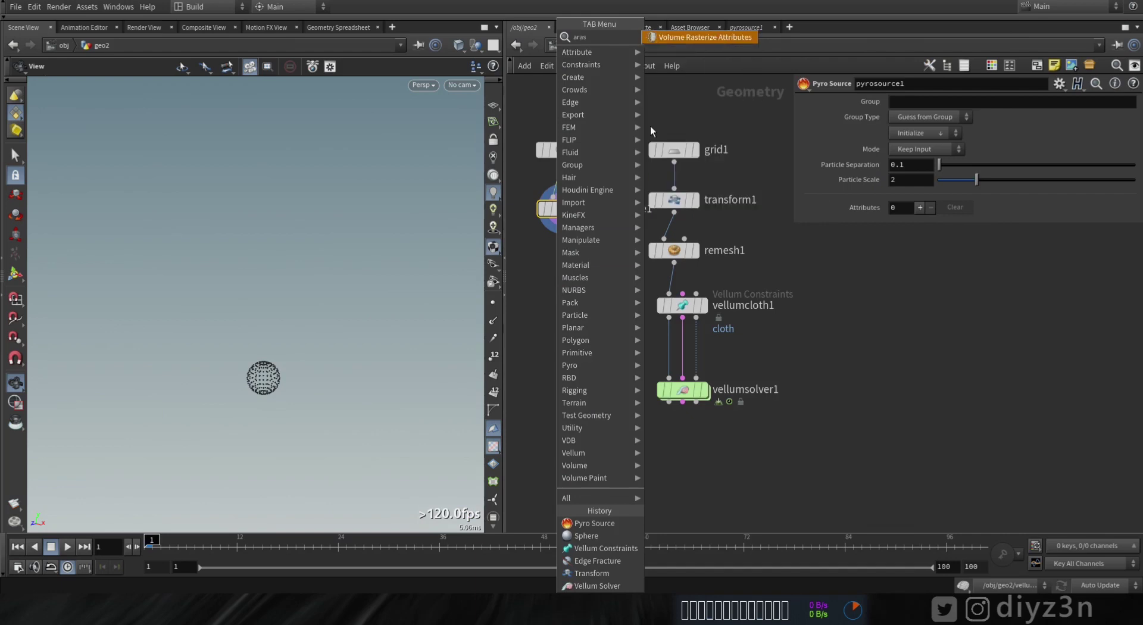
{"action": "left_click", "coordinate": [698, 37]}
{"action": "left_click", "coordinate": [569, 211]}
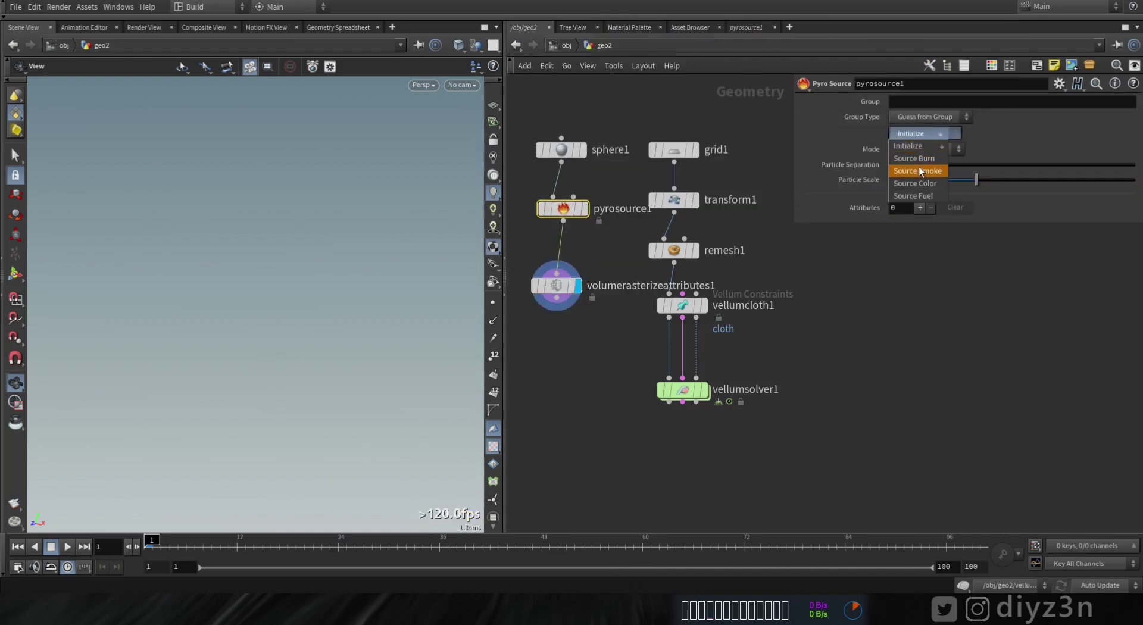
{"action": "left_click", "coordinate": [919, 170]}
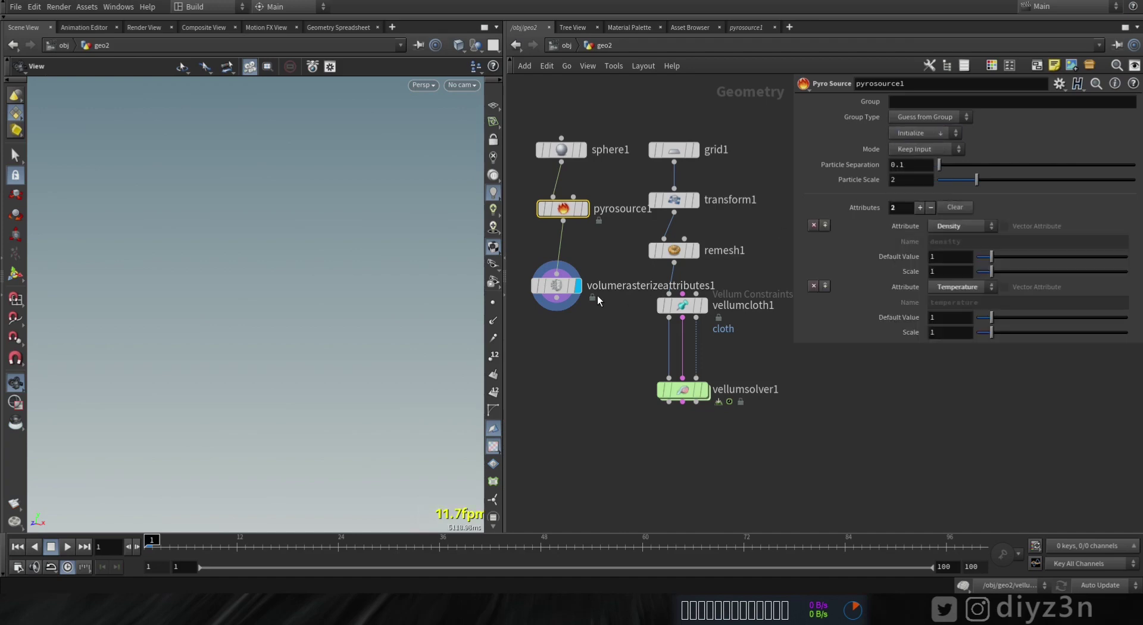
- Set the Volume Rasterize Attributes node to rasterize the density and temperature attributes
{"action": "left_click", "coordinate": [560, 286]}
{"action": "left_click", "coordinate": [1130, 141]}
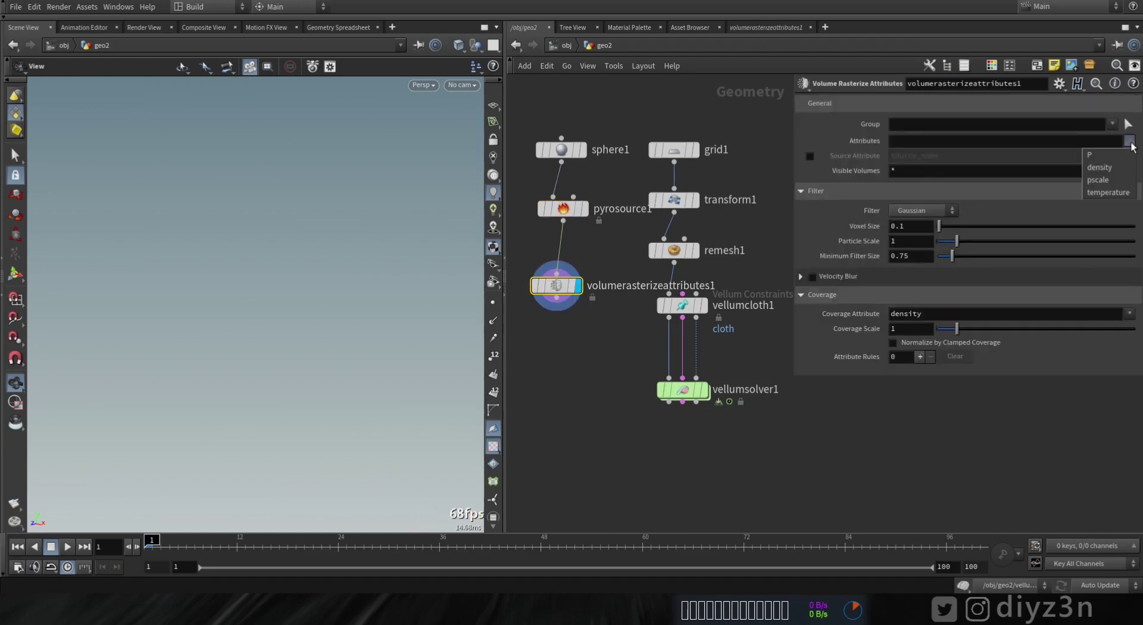
{"action": "left_click", "coordinate": [1115, 168]}
{"action": "left_click", "coordinate": [1130, 142]}
{"action": "left_click", "coordinate": [1109, 192]}
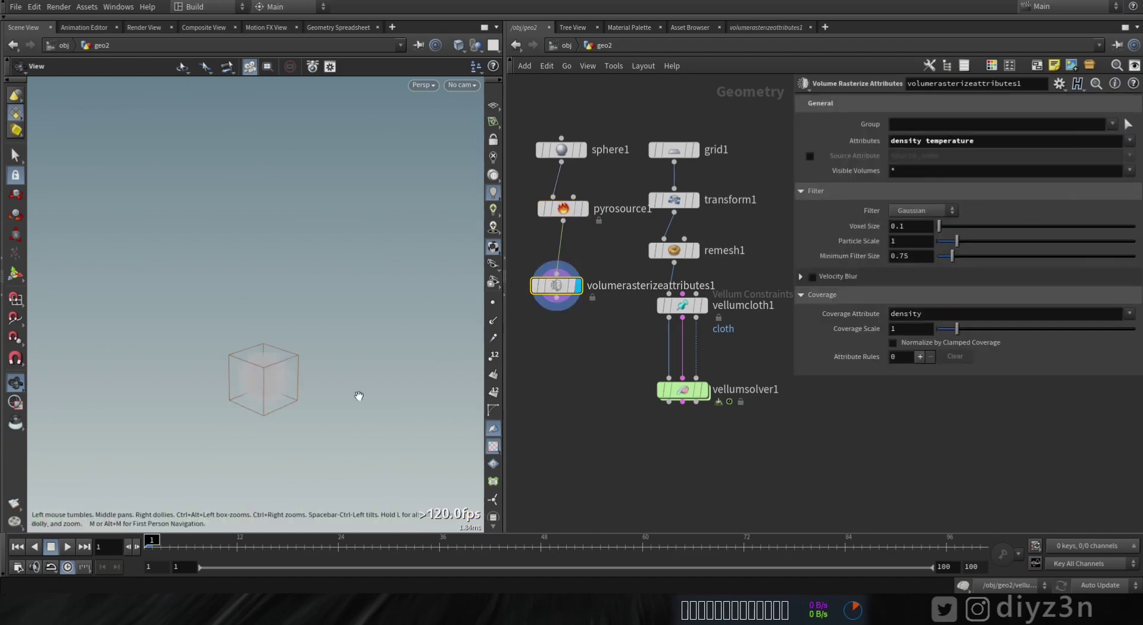
{"action": "right_click_drag", "start_coordinate": [259, 408], "coordinate": [298, 413]}
- Append a Pyro Solver node to the Volume Rasterize Attributes output
{"action": "middle_click_drag", "start_coordinate": [532, 376], "coordinate": [543, 355]}
{"action": "left_click", "coordinate": [569, 279]}
{"action": "key", "text": "Tab"}
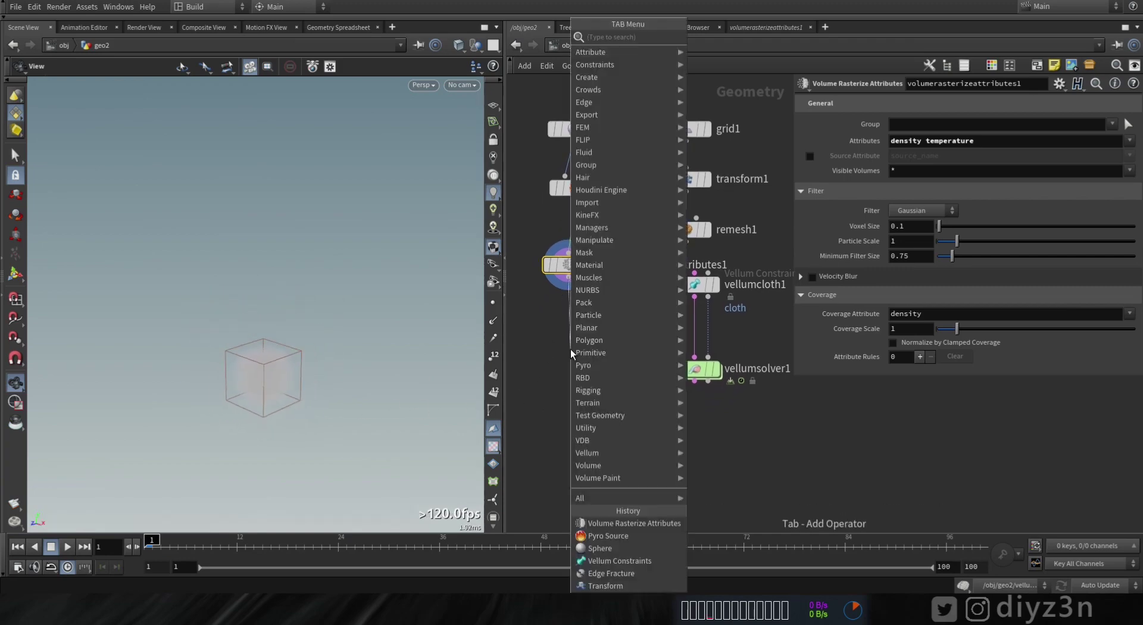
{"action": "mouse_move", "coordinate": [616, 424]}
{"action": "mouse_move", "coordinate": [619, 365]}
{"action": "left_click", "coordinate": [892, 405]}
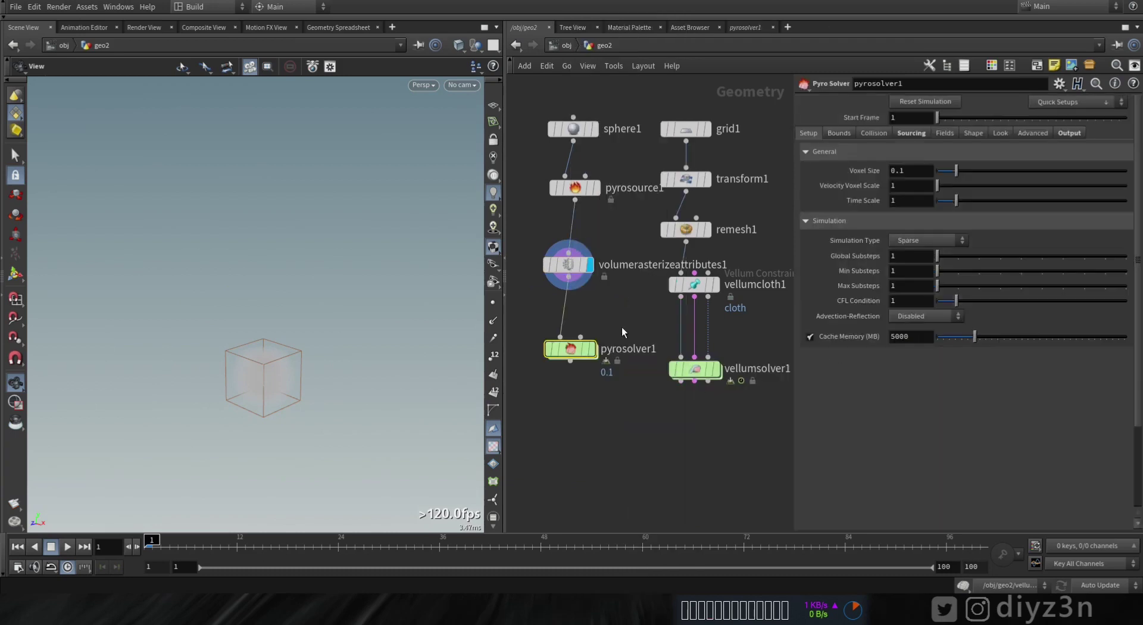
- Link the Volume Rasterize Attributes node's voxel size to the Pyro Solver's voxel size with a relative reference
{"action": "right_click", "coordinate": [868, 170]}
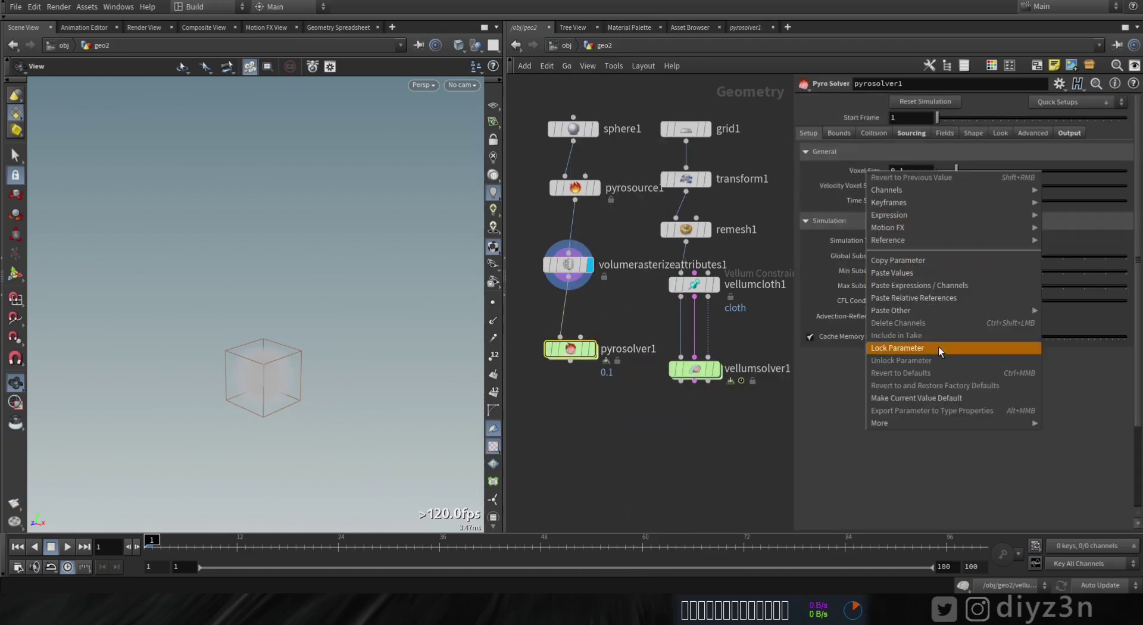
{"action": "left_click", "coordinate": [906, 260]}
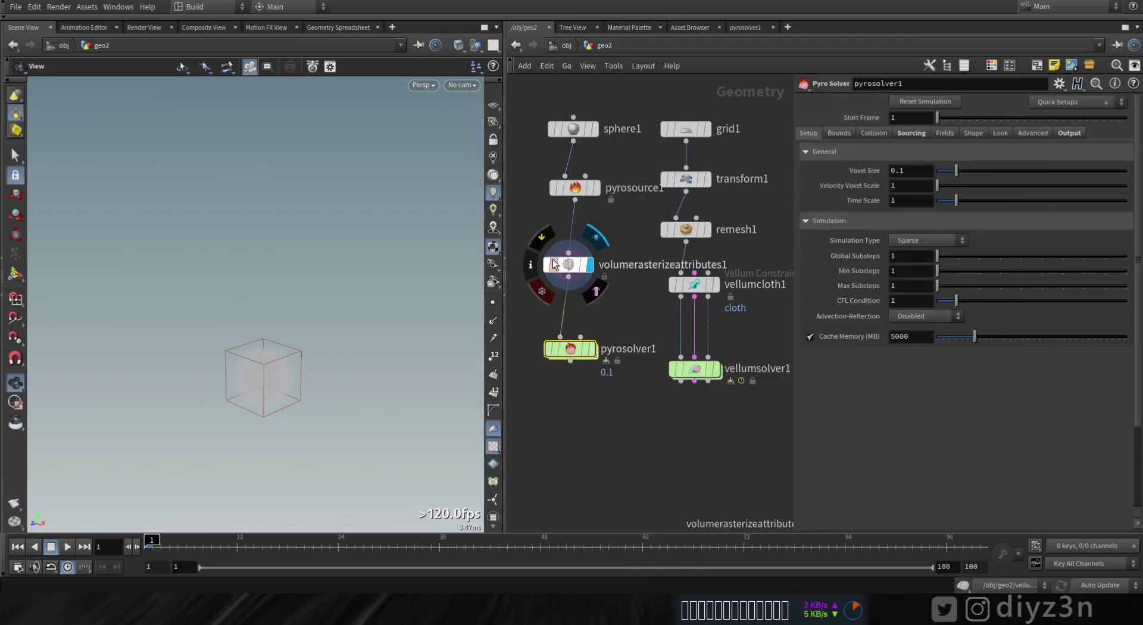
{"action": "left_click", "coordinate": [566, 264]}
{"action": "right_click", "coordinate": [869, 228]}
{"action": "left_click", "coordinate": [939, 342]}
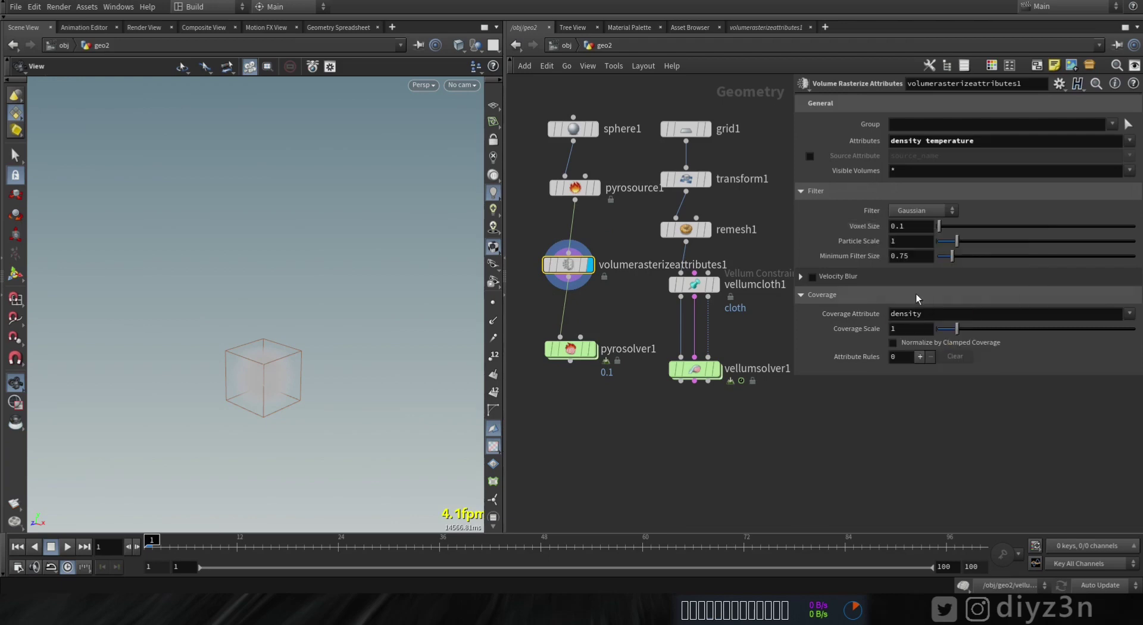
{"action": "right_click", "coordinate": [870, 226]}
{"action": "left_click", "coordinate": [911, 341]}
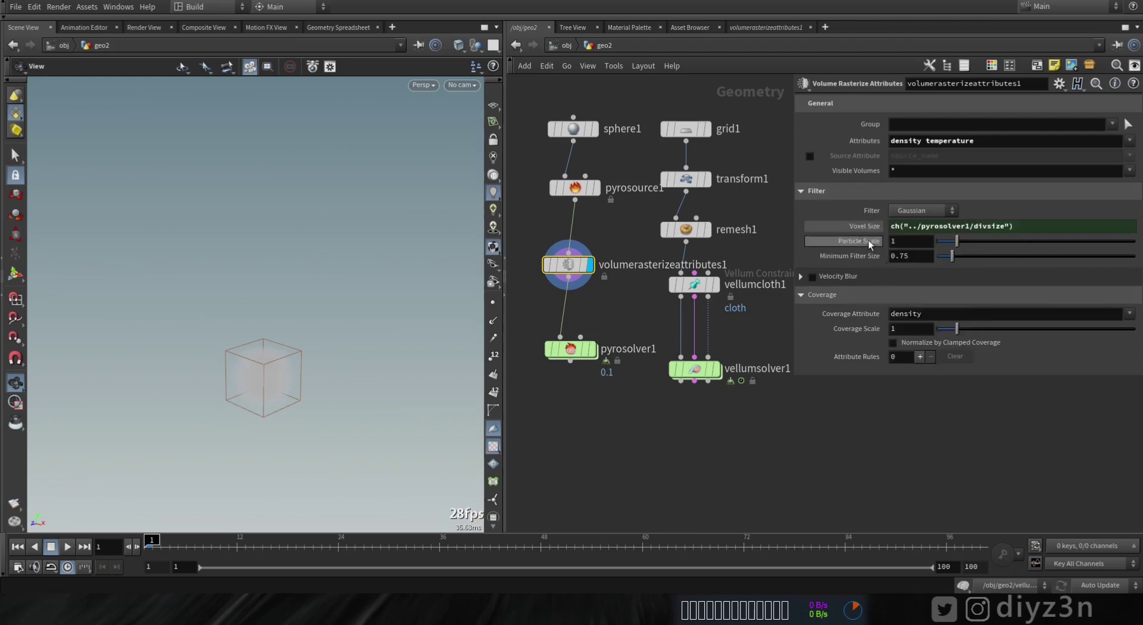
- Display the Pyro Solver, play the smoke simulation and rewind to frame 1
{"action": "left_click", "coordinate": [588, 354]}
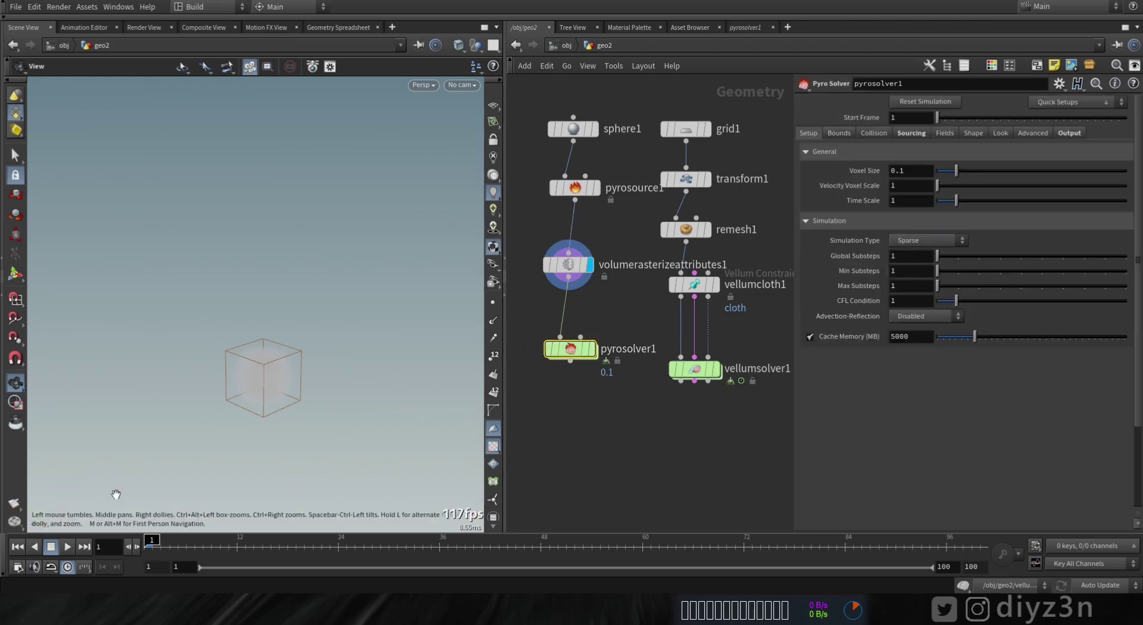
{"action": "left_click", "coordinate": [597, 323]}
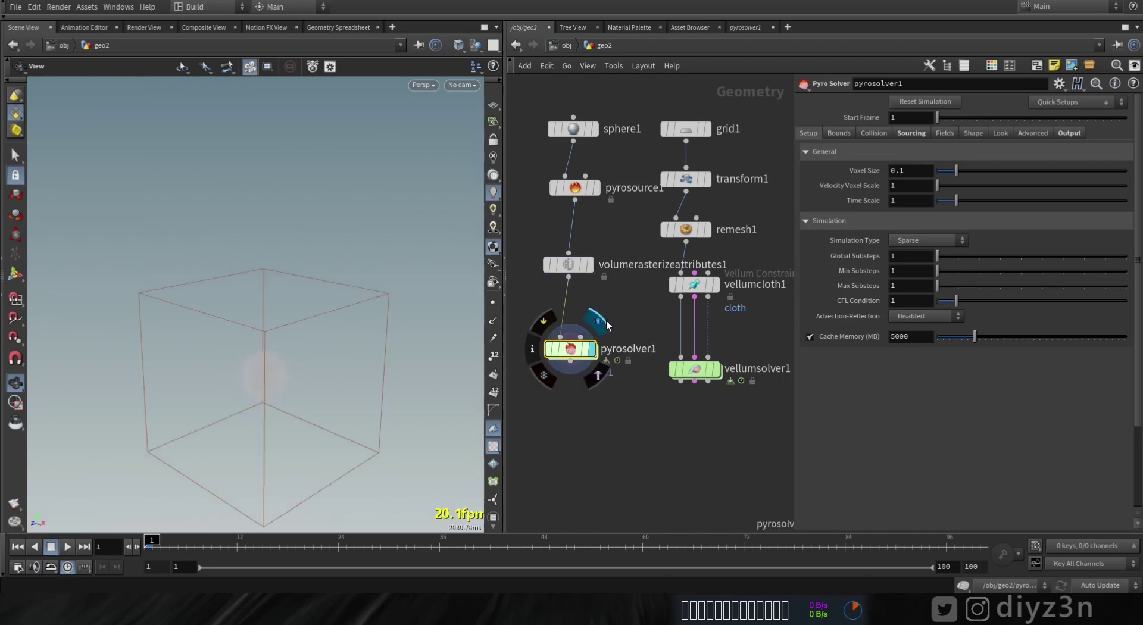
{"action": "left_click", "coordinate": [68, 547]}
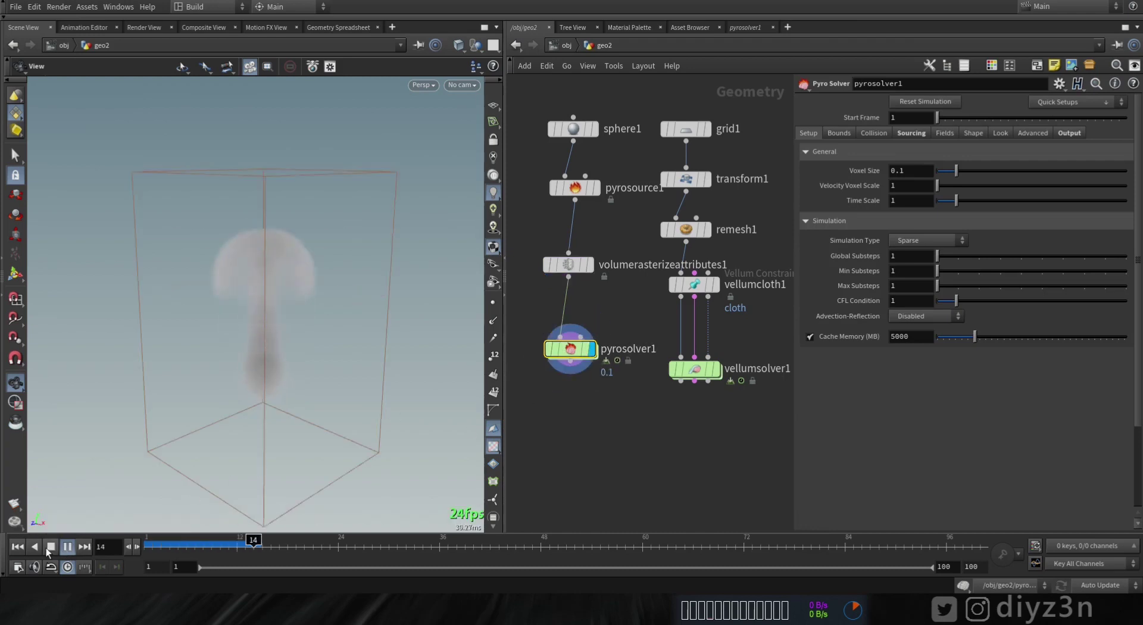
{"action": "left_click", "coordinate": [13, 548]}
- Set the Pyro Solver's buoyancy to 0.3, play the simulation and rewind to the first frame
{"action": "left_click", "coordinate": [943, 133]}
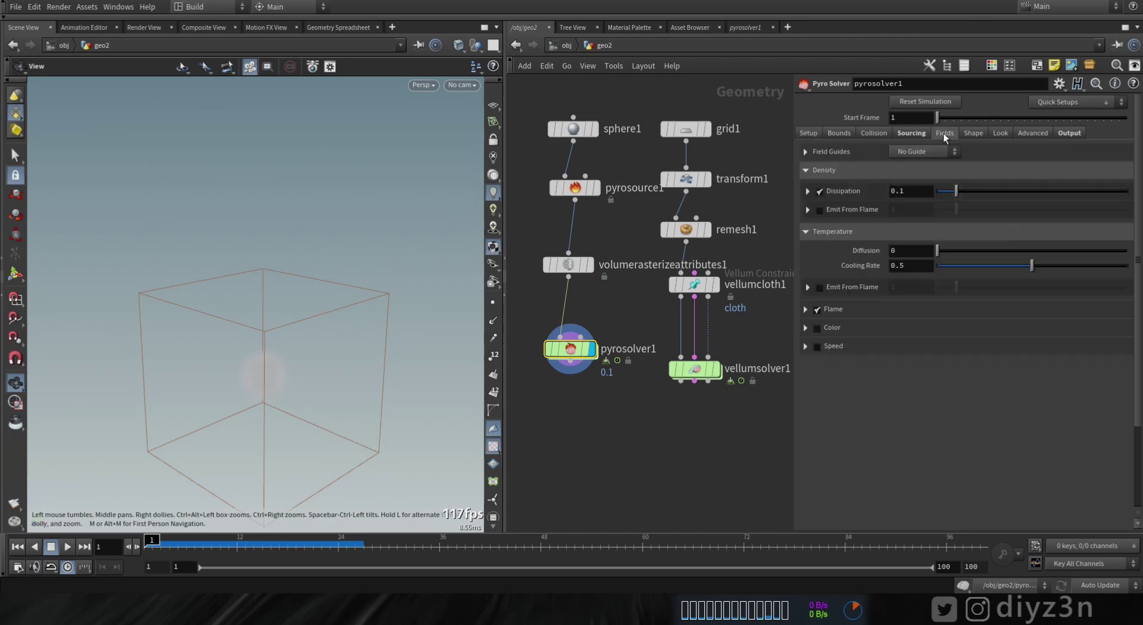
{"action": "left_click", "coordinate": [972, 131]}
{"action": "left_click", "coordinate": [919, 169]}
{"action": "type", "text": "."}
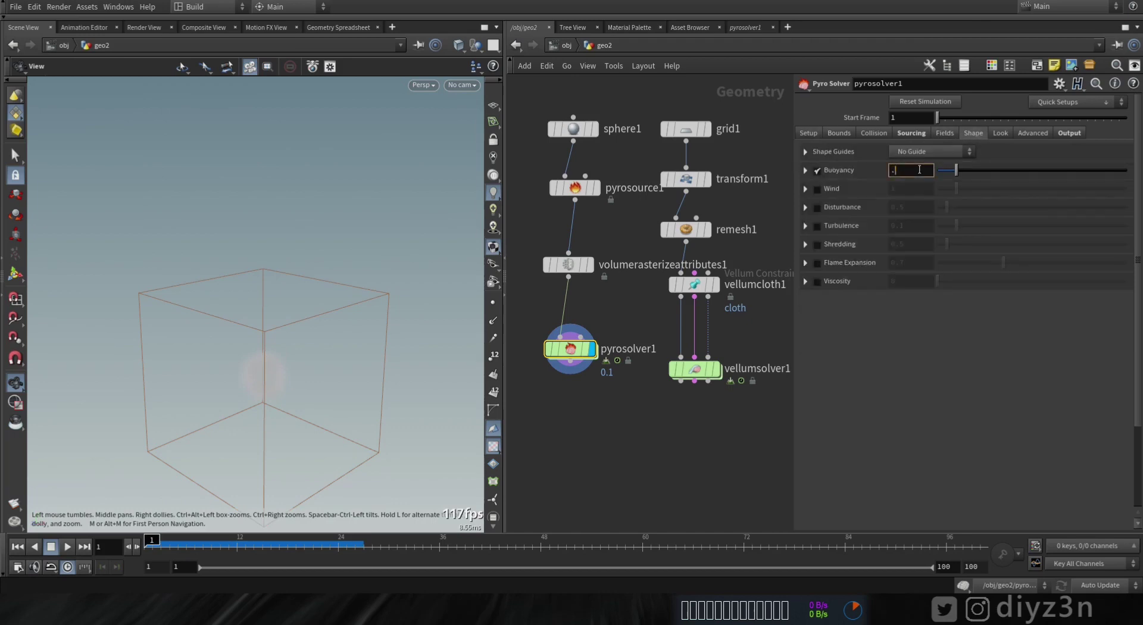
{"action": "type", "text": "3"}
{"action": "key", "text": "Return"}
{"action": "left_click", "coordinate": [68, 548]}
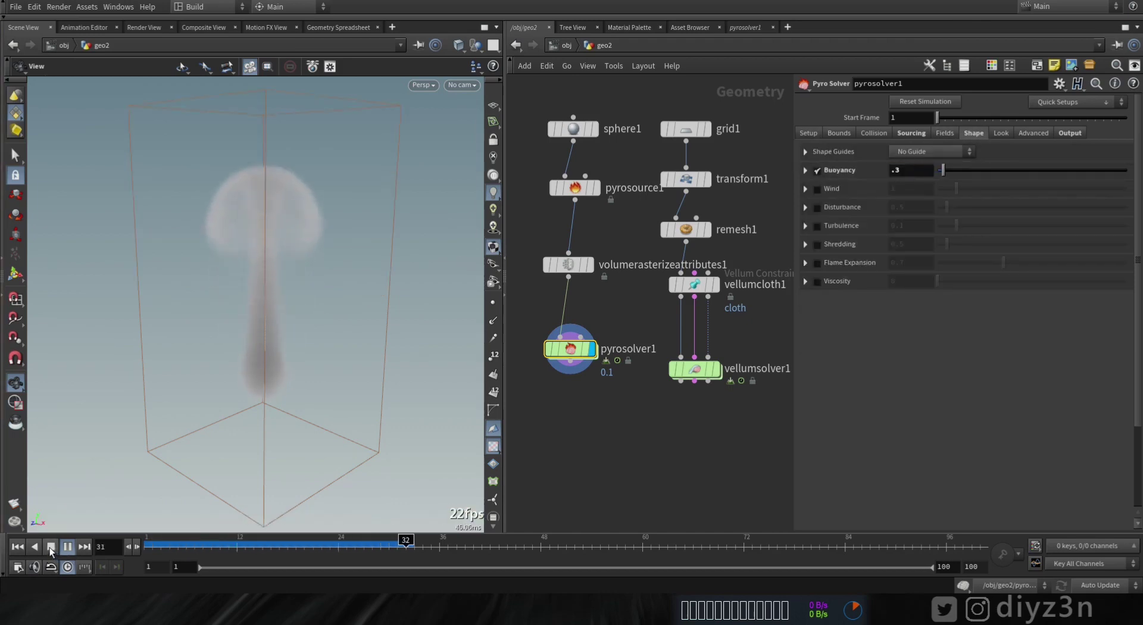
{"action": "left_click", "coordinate": [18, 547]}
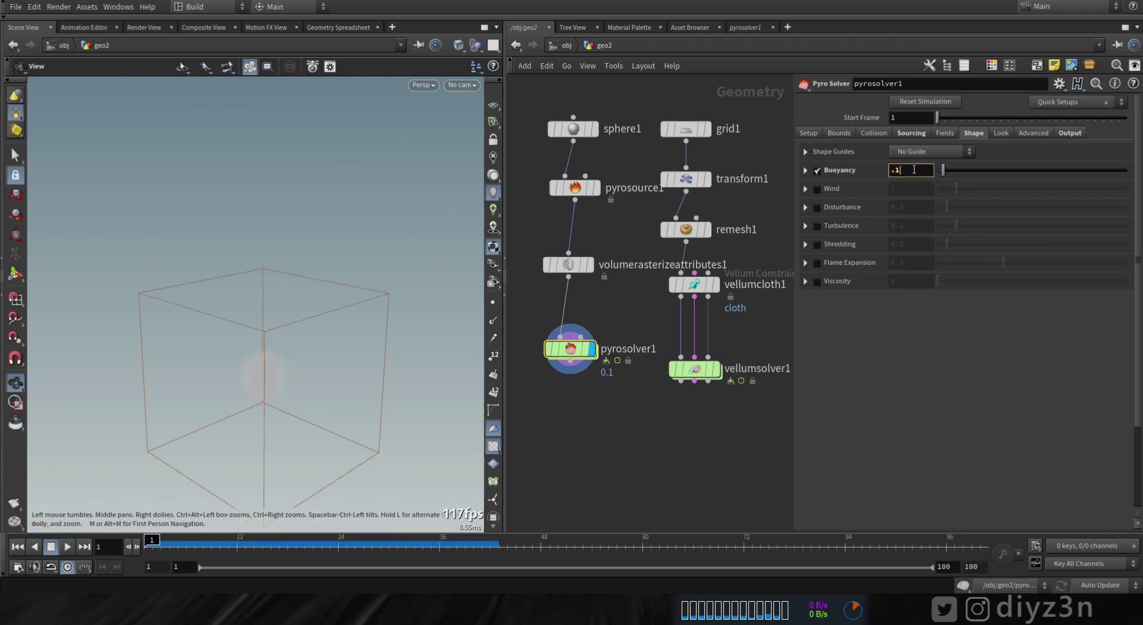
- Set the Pyro Solver's buoyancy to 0.1, play the simulation and rewind to the first frame
{"action": "key", "text": "Return"}
{"action": "left_click", "coordinate": [67, 546]}
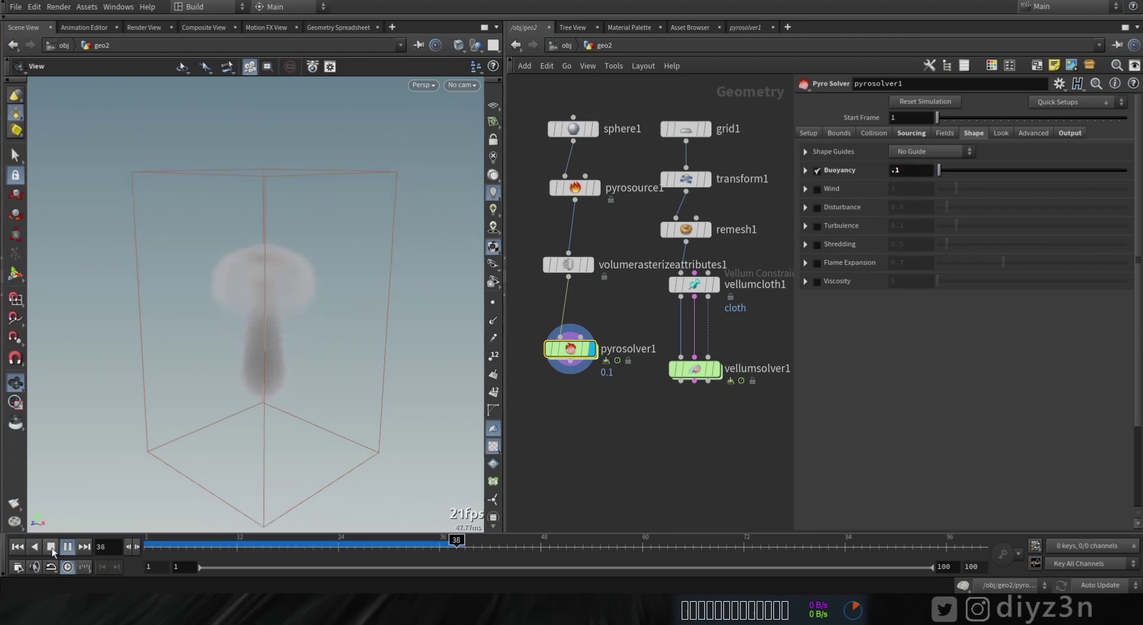
{"action": "left_click", "coordinate": [52, 547]}
{"action": "left_click", "coordinate": [18, 547]}
- Enable turbulence and disturbance on the Pyro Solver, then preview the smoke and rewind
{"action": "left_click", "coordinate": [817, 226]}
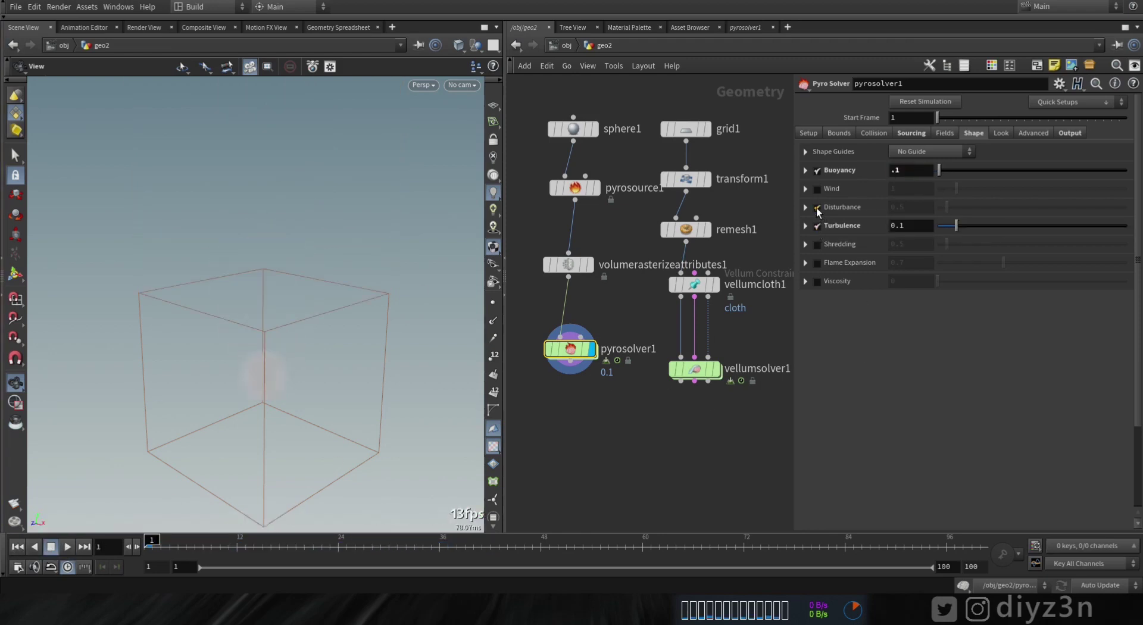
{"action": "left_click", "coordinate": [817, 208]}
{"action": "left_click", "coordinate": [67, 546]}
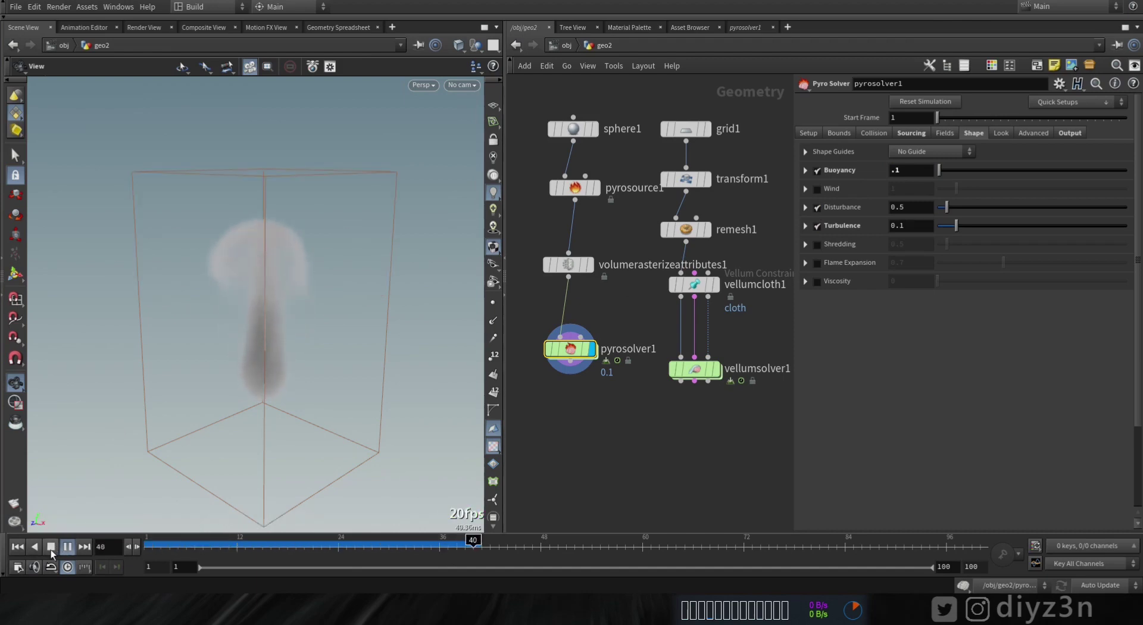
{"action": "left_click", "coordinate": [51, 547]}
{"action": "left_click", "coordinate": [18, 546]}
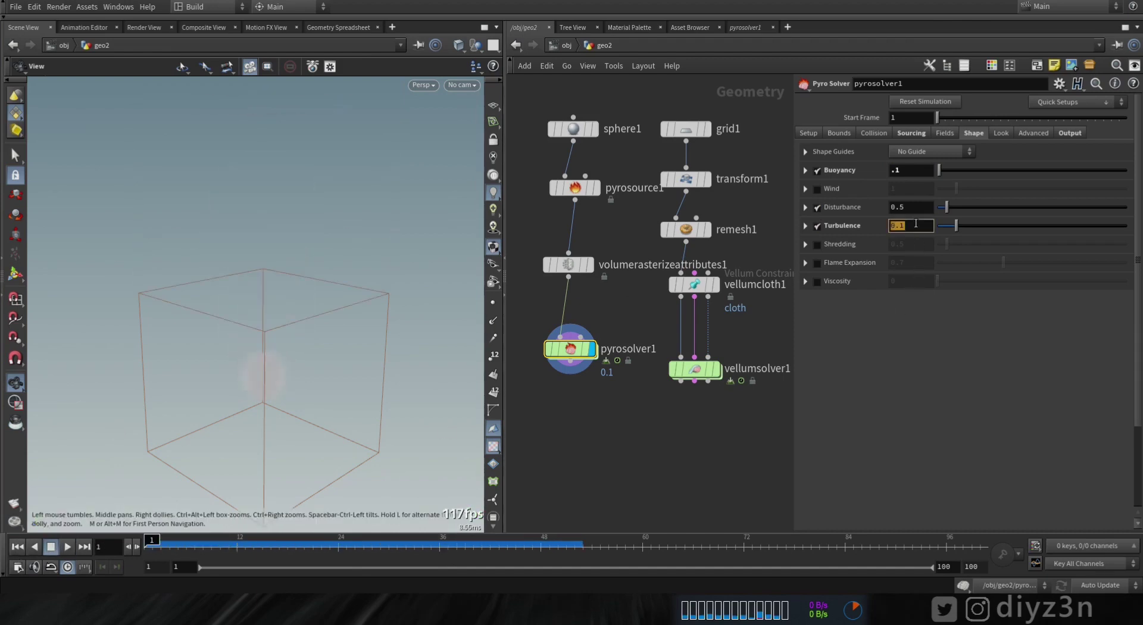
- Set the Pyro Solver's turbulence to 1 and disturbance to 1, and preview the smoke simulation
{"action": "left_click", "coordinate": [912, 207]}
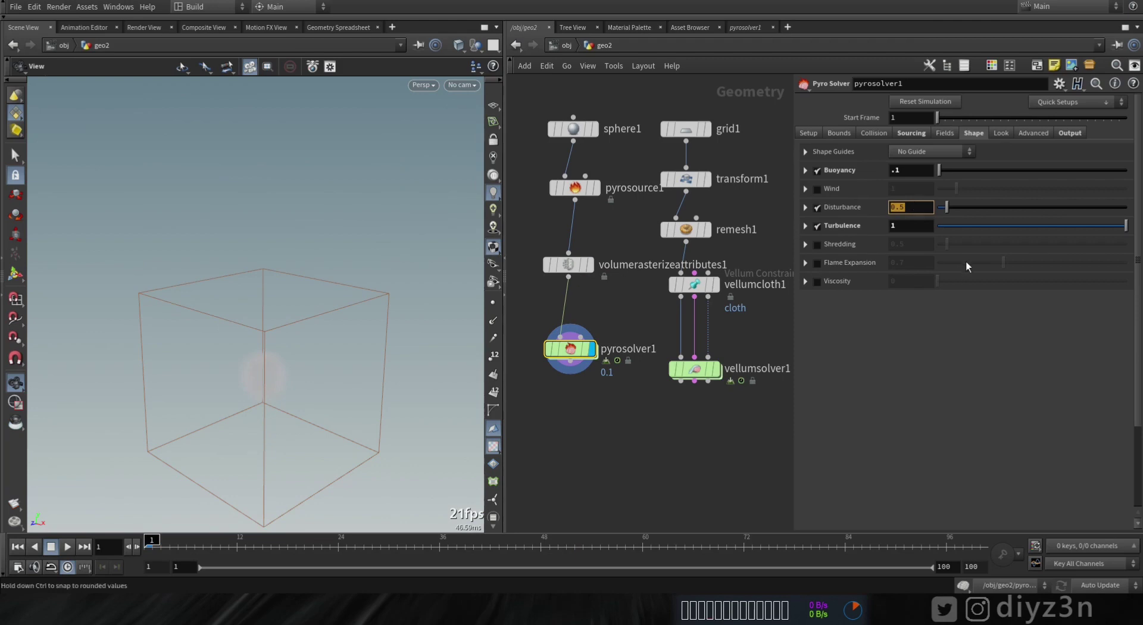
{"action": "left_click", "coordinate": [67, 546]}
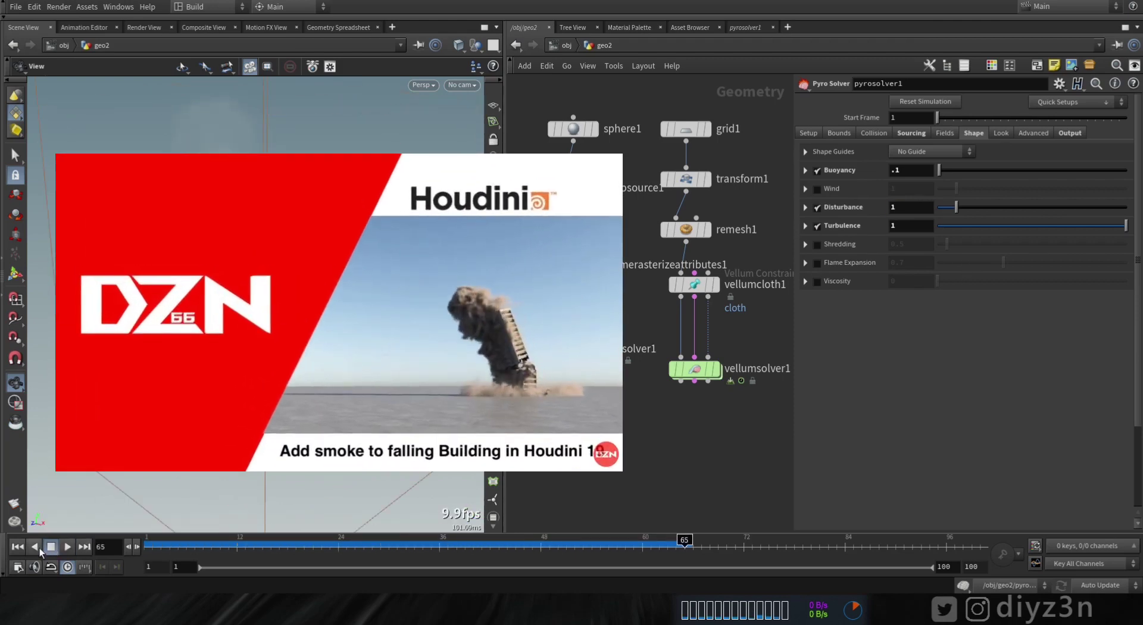
{"action": "left_click", "coordinate": [51, 546]}
{"action": "left_click", "coordinate": [22, 551]}
- Set the Pyro Solver's turbulence to 0.5
{"action": "double_click", "coordinate": [911, 226]}
{"action": "type", "text": ".5"}
{"action": "key", "text": "Return"}
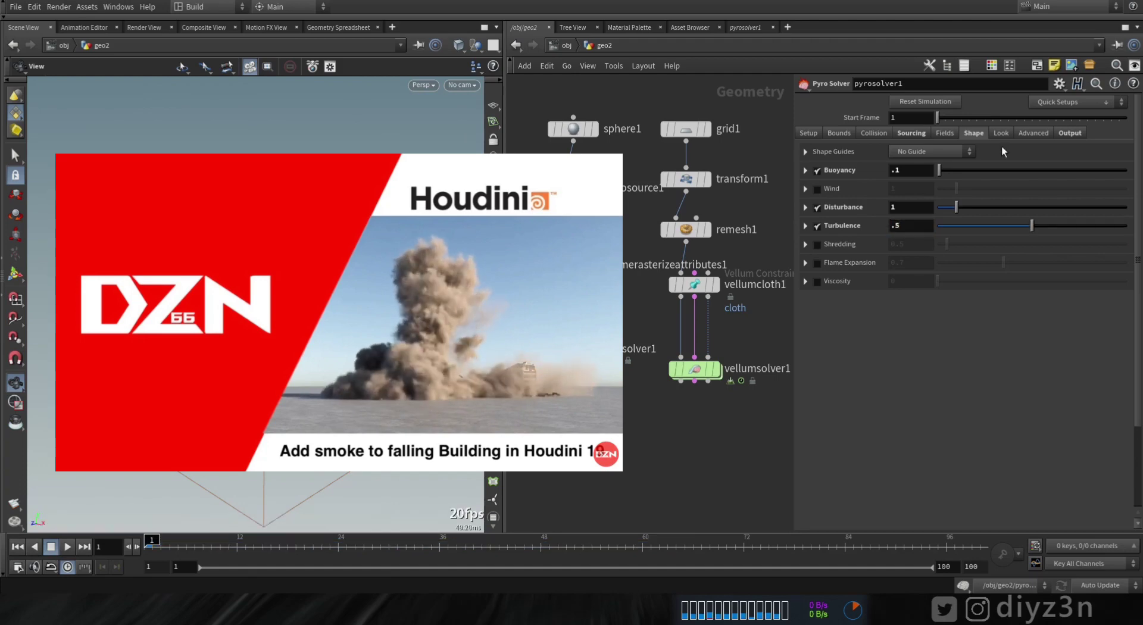
- Set the Pyro Solver's density dissipation to 0 and play the smoke simulation
{"action": "left_click", "coordinate": [912, 133]}
{"action": "left_click", "coordinate": [974, 133]}
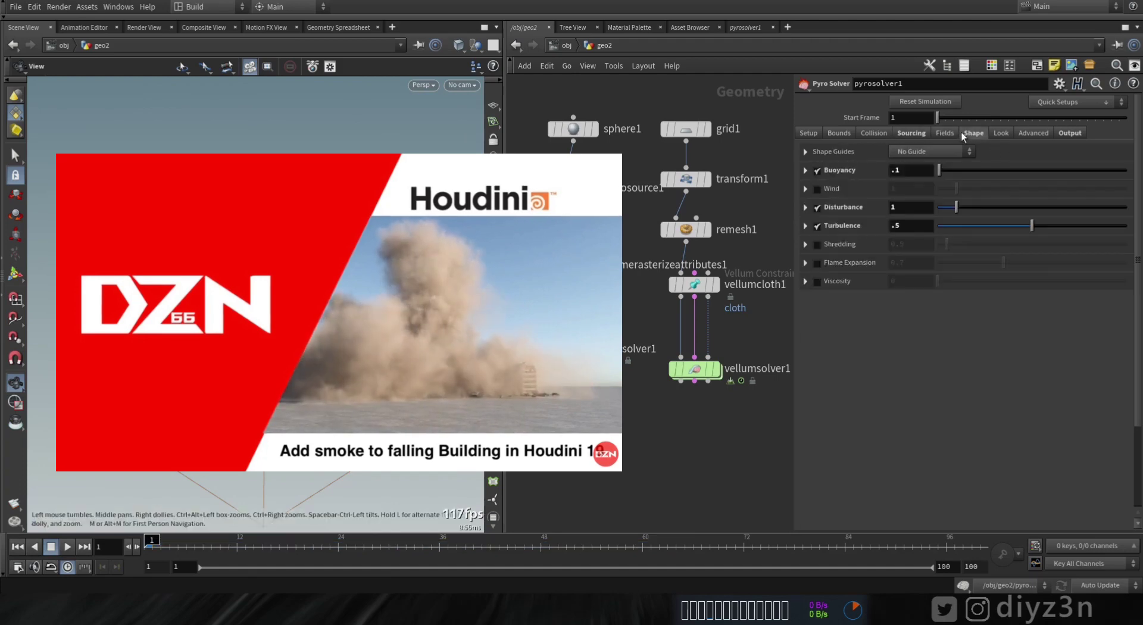
{"action": "left_click", "coordinate": [945, 133]}
{"action": "left_click", "coordinate": [920, 194]}
{"action": "type", "text": "0"}
{"action": "key", "text": "Return"}
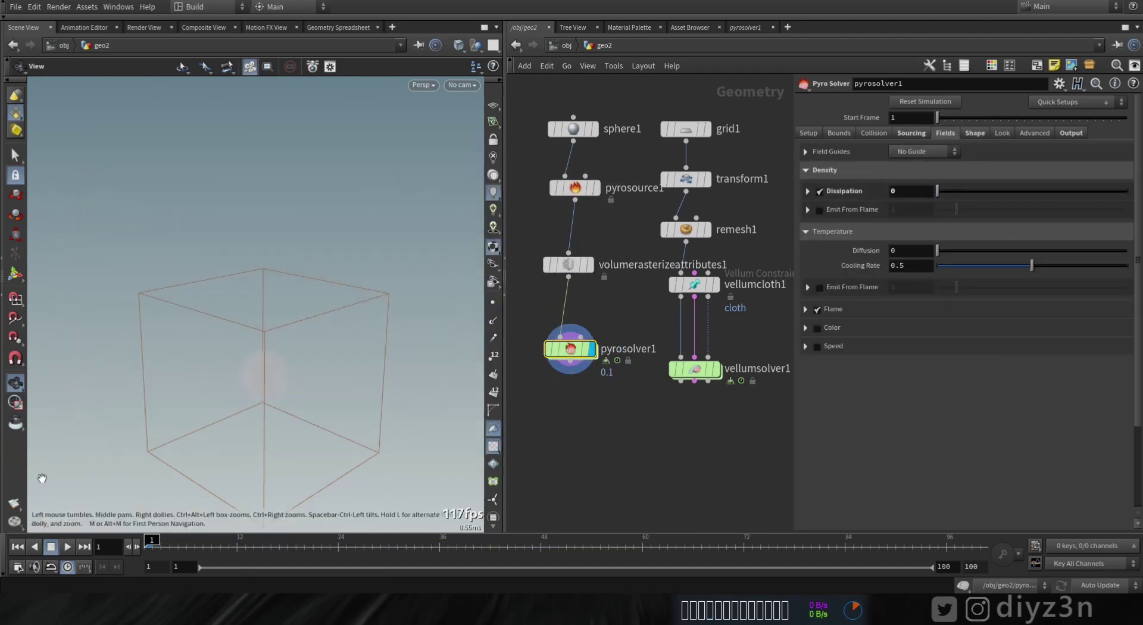
{"action": "left_click", "coordinate": [67, 547]}
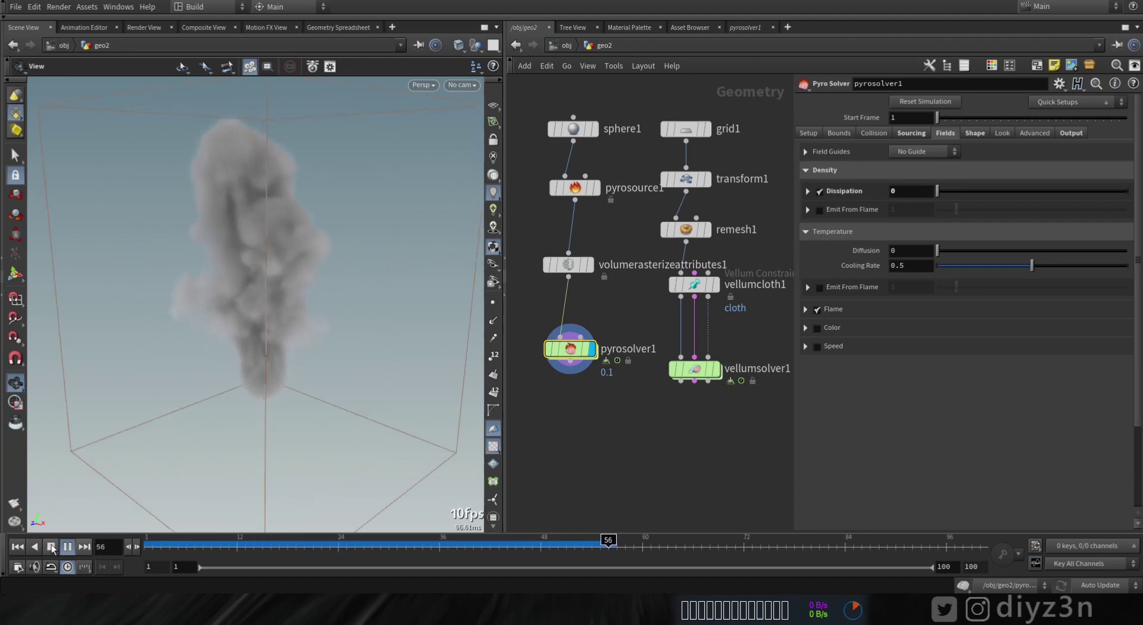
{"action": "left_click", "coordinate": [51, 547]}
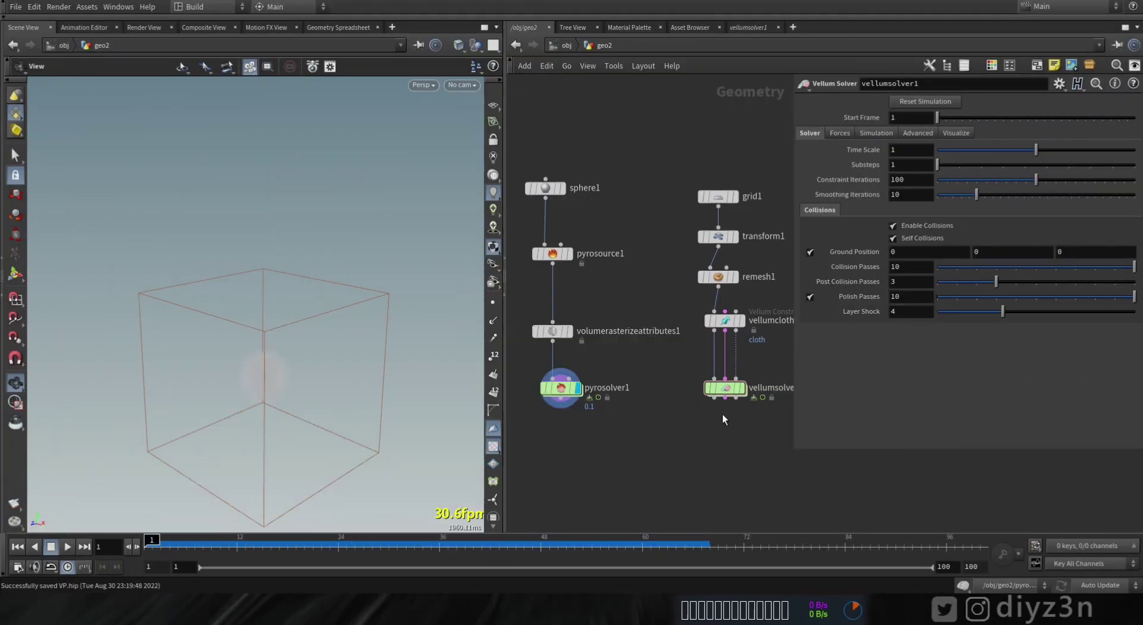
{"action": "middle_click_drag", "start_coordinate": [710, 418], "coordinate": [681, 410]}
{"action": "mouse_move", "coordinate": [690, 384]}
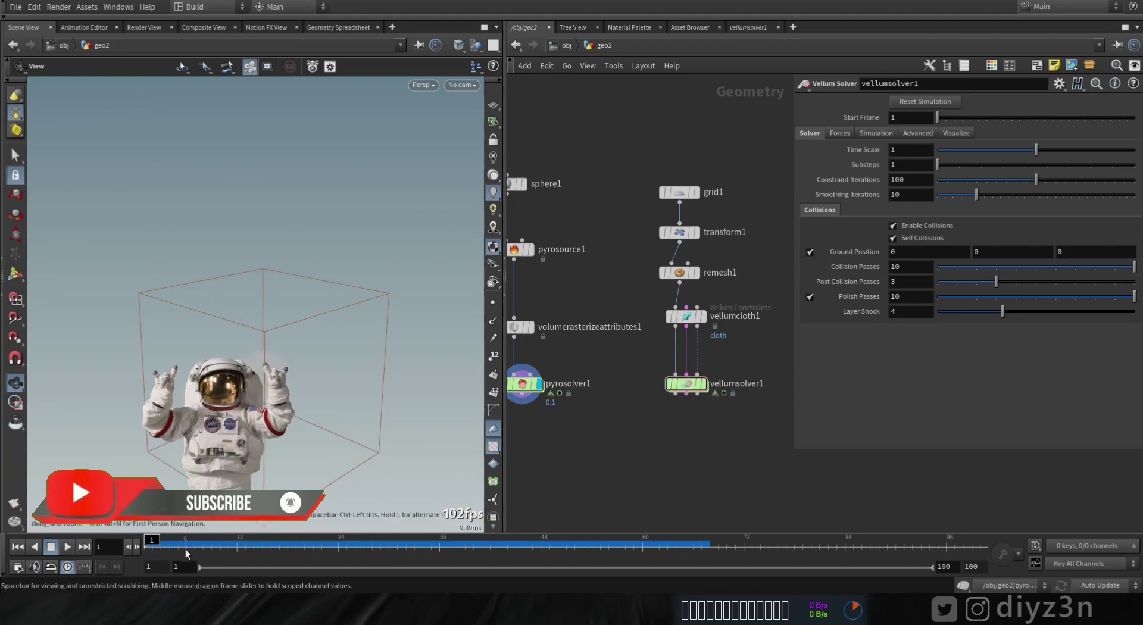
{"action": "left_click_drag", "start_coordinate": [193, 549], "coordinate": [131, 570]}
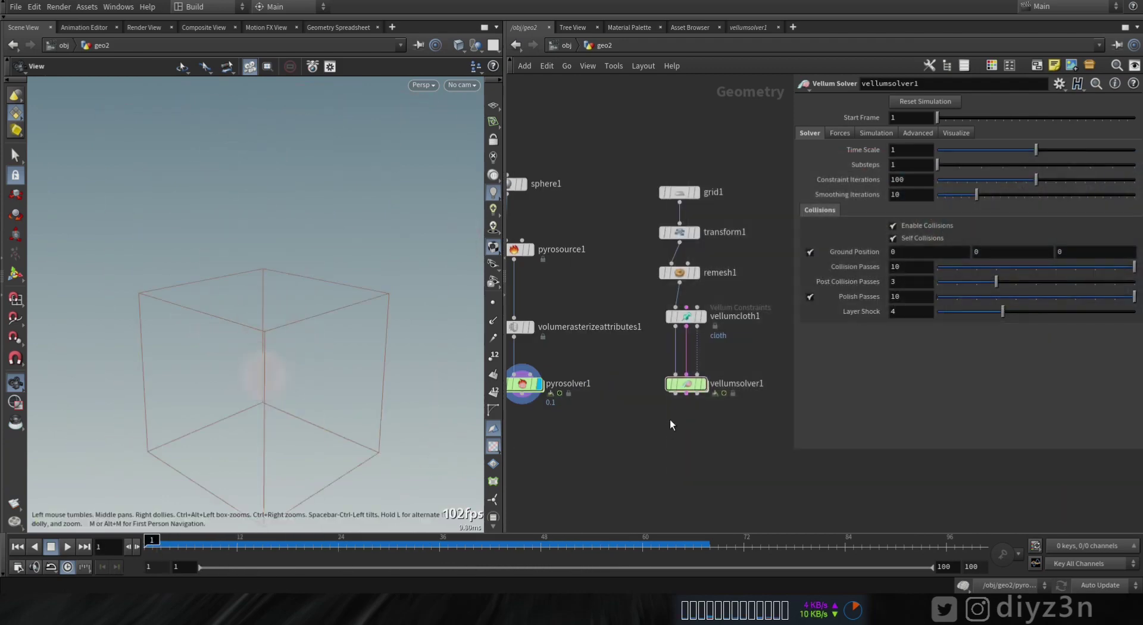
- Inside the Vellum Solver, replace the POP Force node with a POP Advect by Volumes node wired into the FORCE output
{"action": "double_click", "coordinate": [686, 384]}
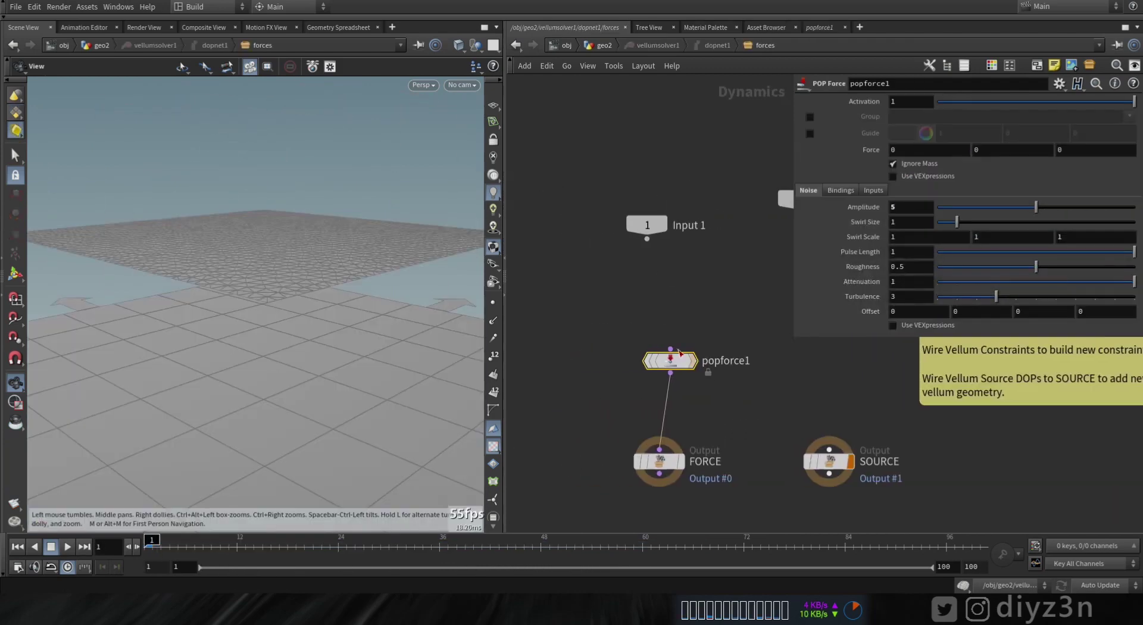
{"action": "key", "text": "Delete"}
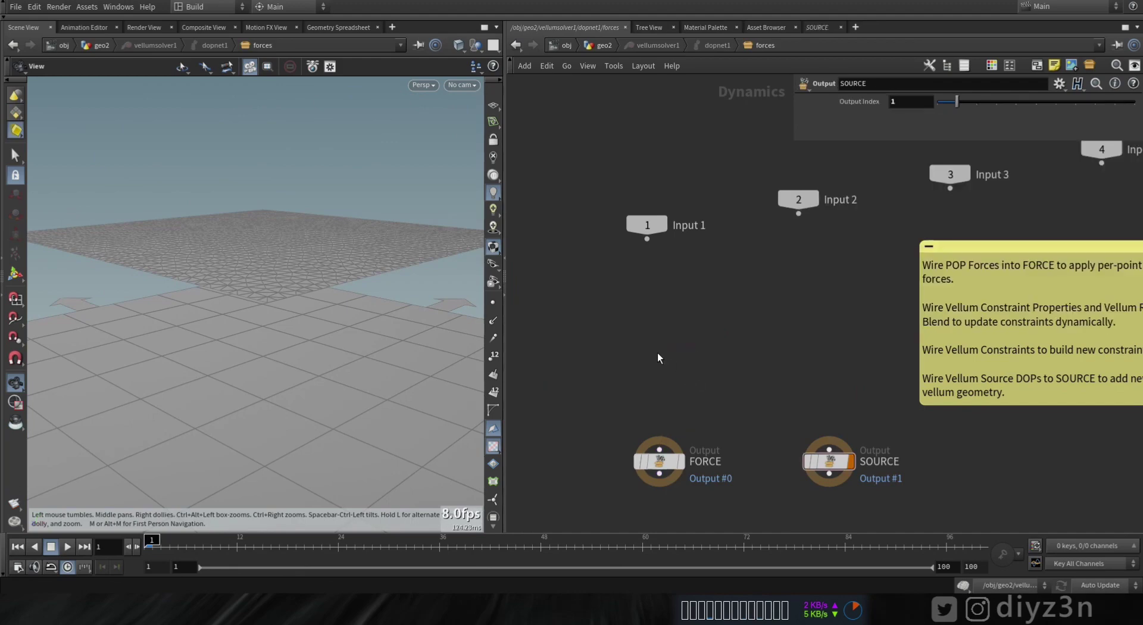
{"action": "key", "text": "Tab"}
{"action": "type", "text": "adv"}
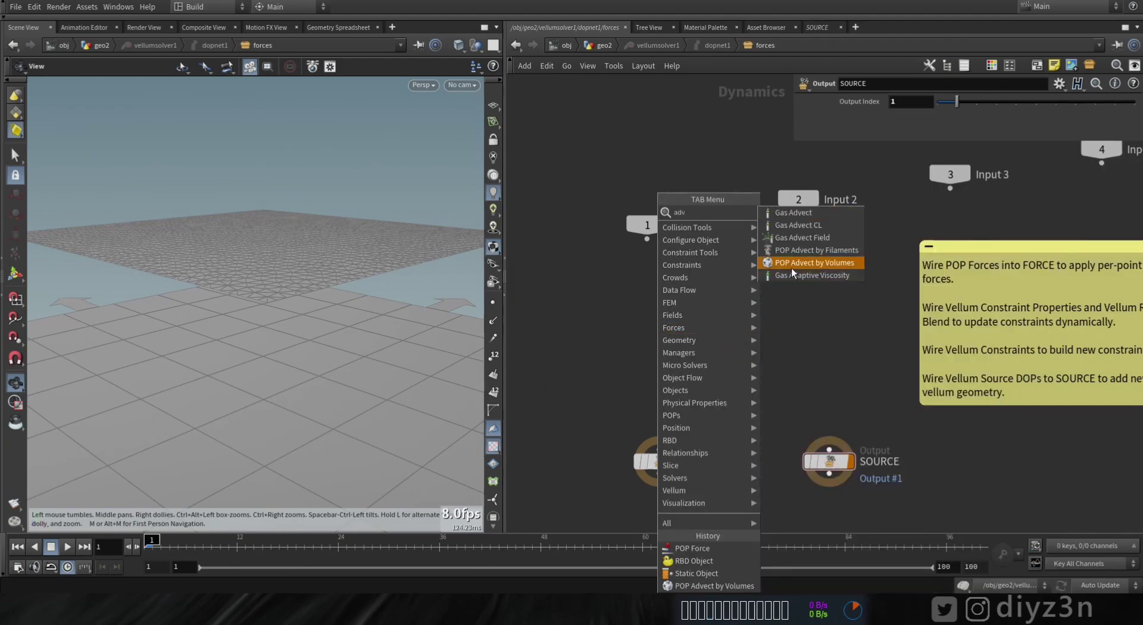
{"action": "left_click", "coordinate": [823, 262]}
{"action": "left_click", "coordinate": [661, 345]}
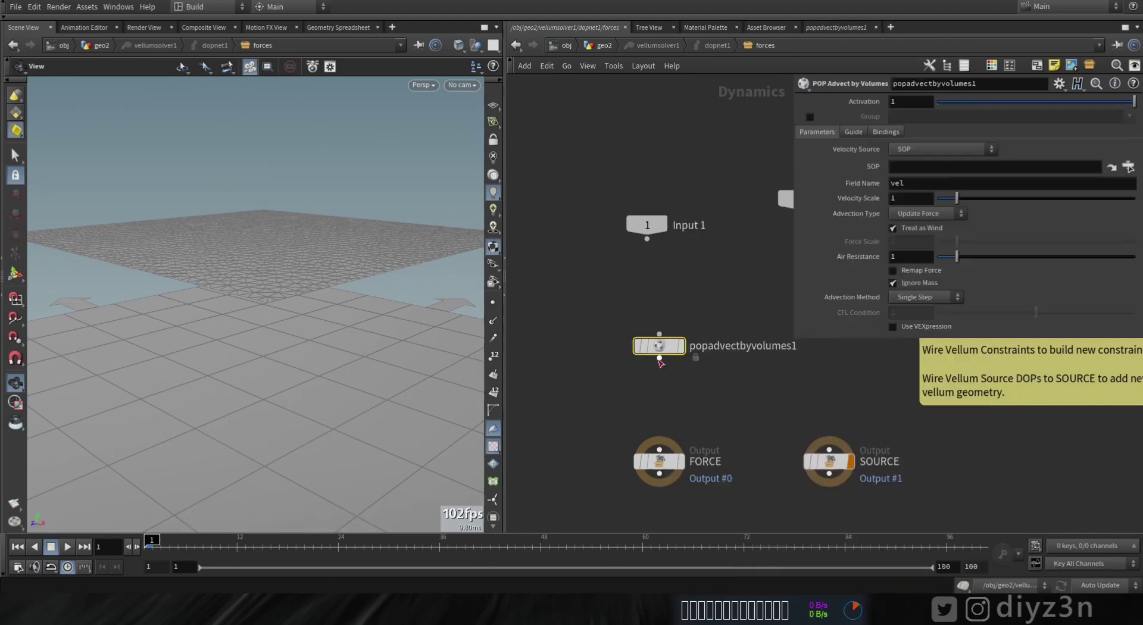
{"action": "left_click", "coordinate": [659, 357]}
{"action": "left_click", "coordinate": [661, 430]}
- Add a Null node after pyrosolver1 in geo2 and rename it Pyro_OUT
{"action": "left_click", "coordinate": [597, 46]}
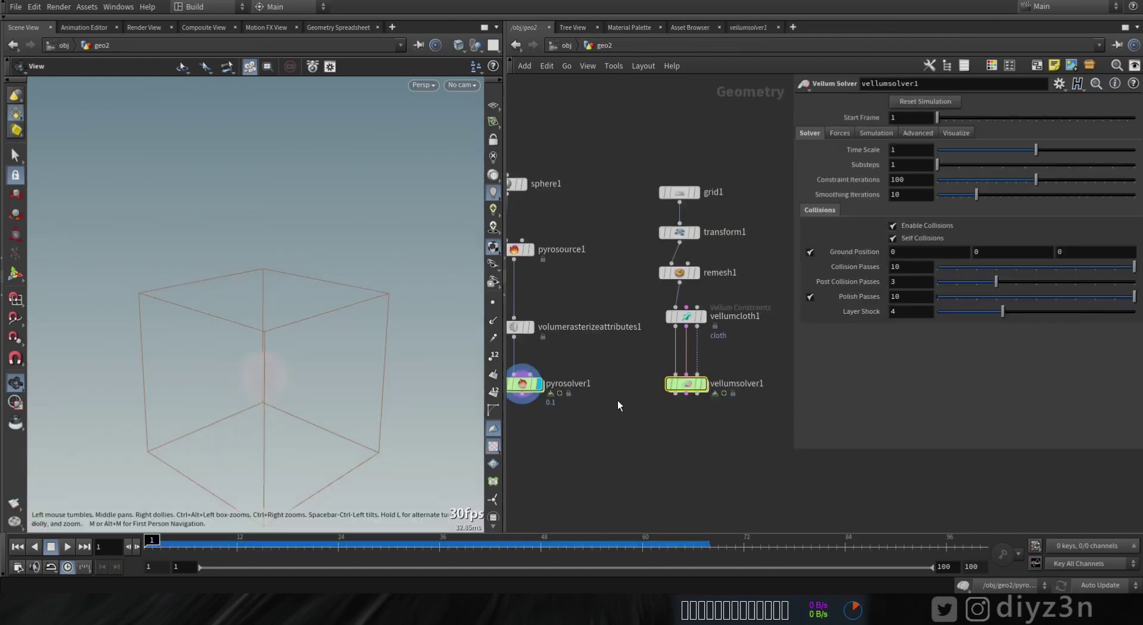
{"action": "left_click", "coordinate": [560, 343]}
{"action": "key", "text": "Tab"}
{"action": "type", "text": "nu"}
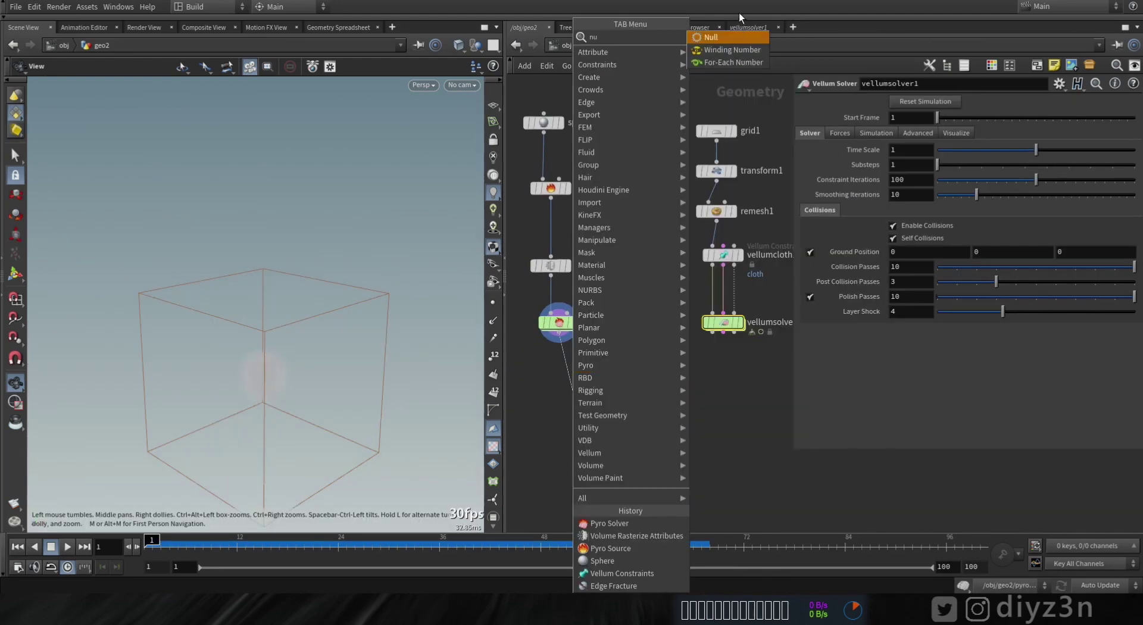
{"action": "left_click", "coordinate": [716, 36]}
{"action": "left_click_drag", "start_coordinate": [572, 388], "coordinate": [559, 383]}
{"action": "double_click", "coordinate": [589, 382]}
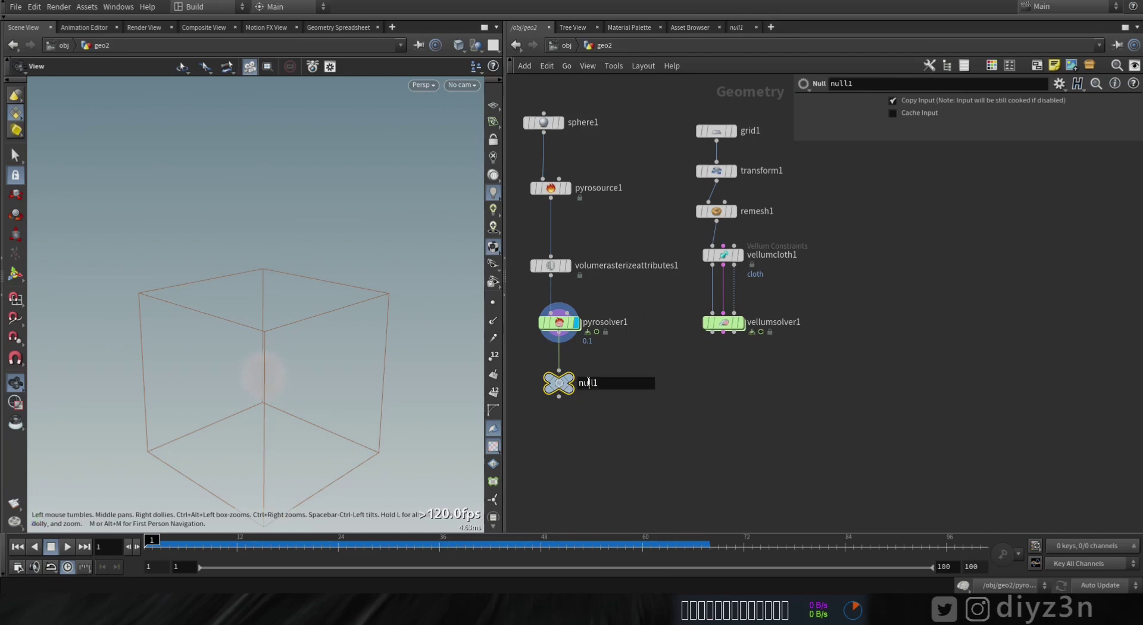
{"action": "type", "text": "Pyr"}
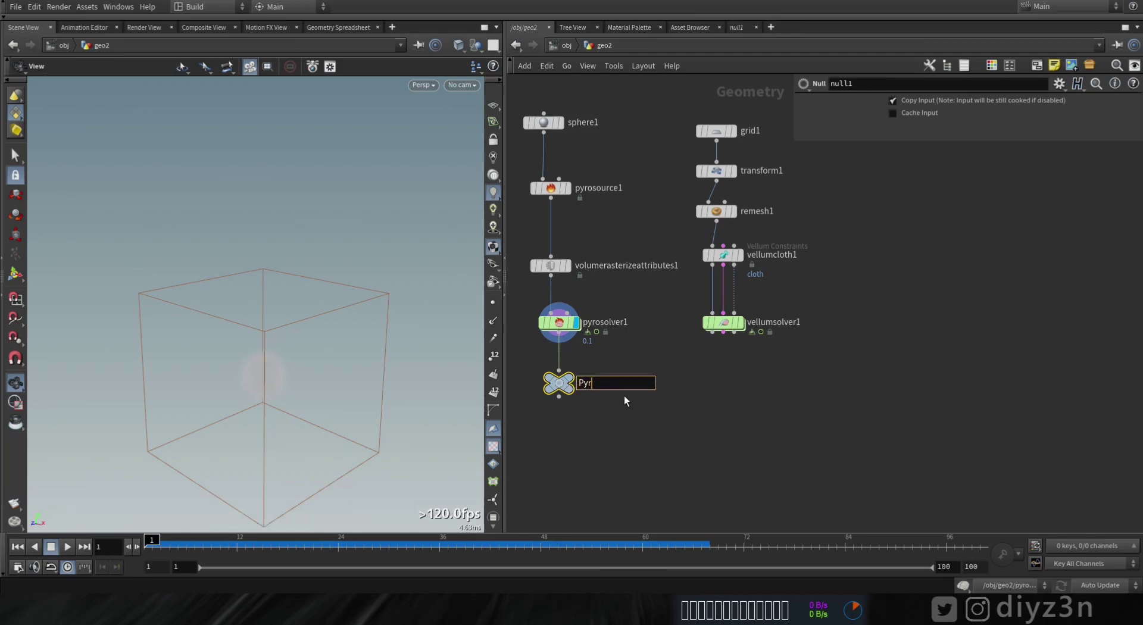
{"action": "type", "text": "o_OUT"}
{"action": "key", "text": "Return"}
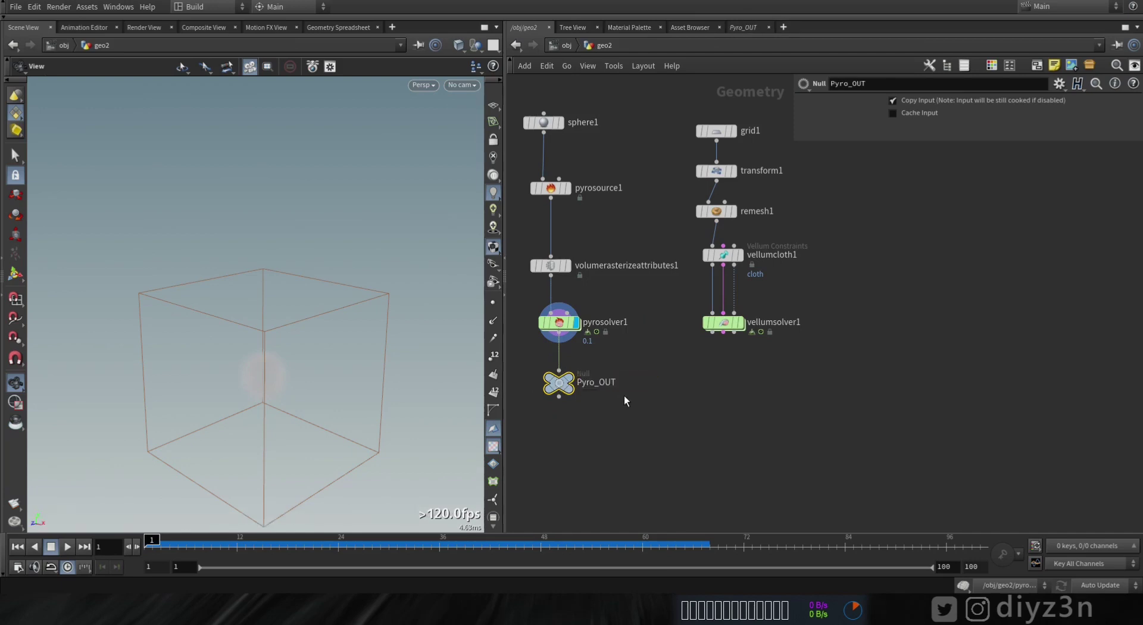
- Inside the Vellum Solver, set the POP Advect by Volumes node's SOP source to /obj/geo2/Pyro_OUT
{"action": "left_click", "coordinate": [738, 308]}
{"action": "double_click", "coordinate": [718, 325]}
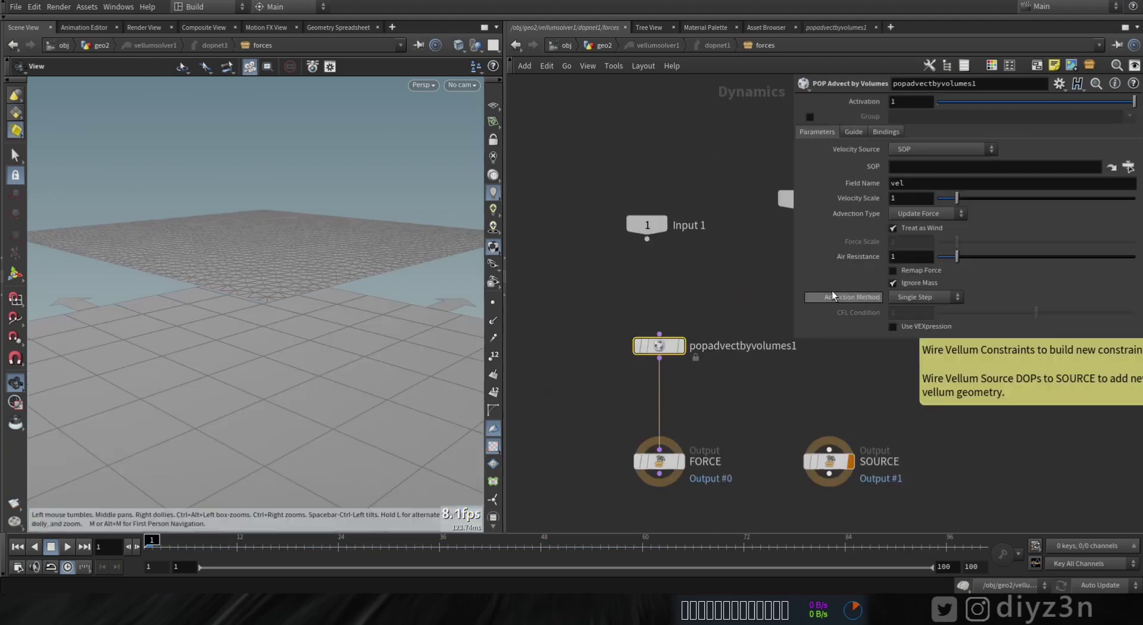
{"action": "left_click", "coordinate": [1120, 166]}
{"action": "left_click_drag", "start_coordinate": [1134, 114], "coordinate": [1131, 95]}
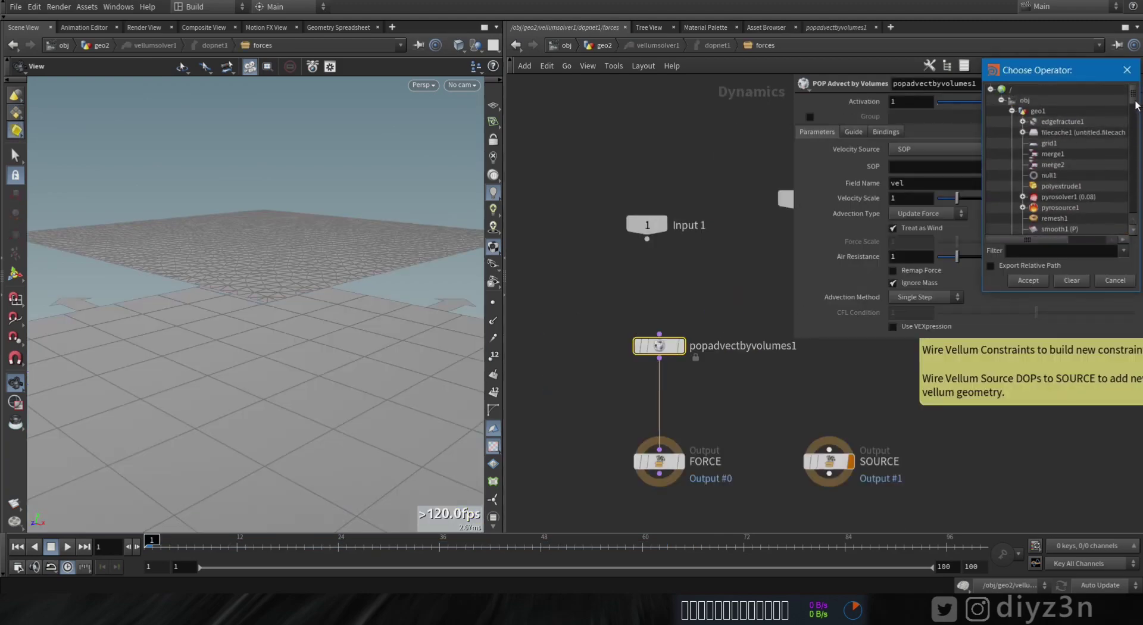
{"action": "left_click", "coordinate": [1013, 111]}
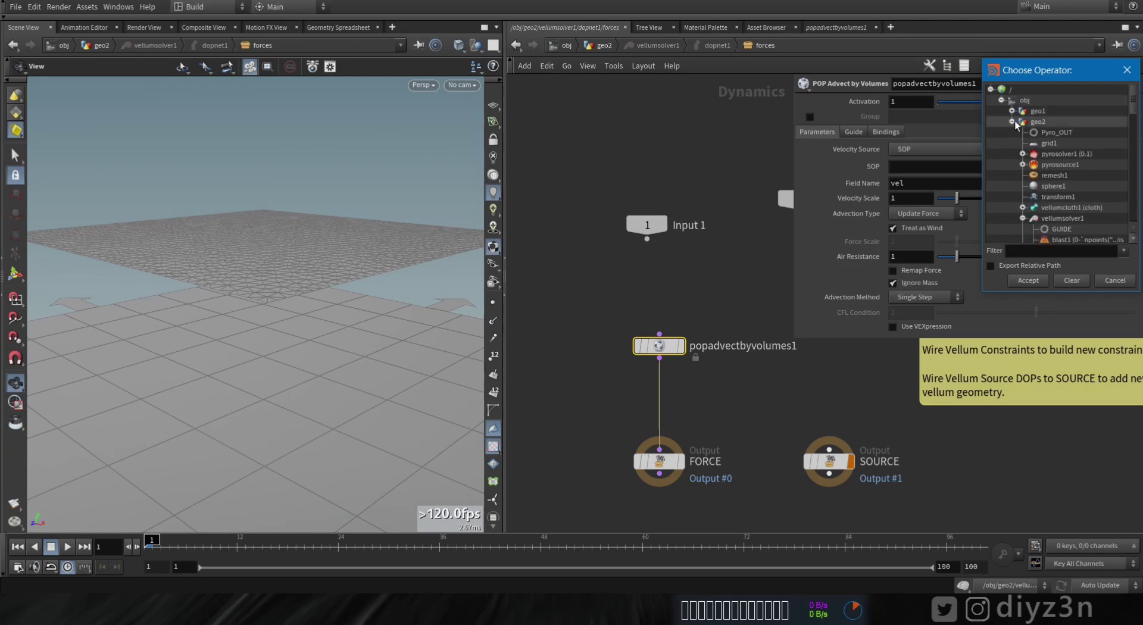
{"action": "double_click", "coordinate": [1057, 134]}
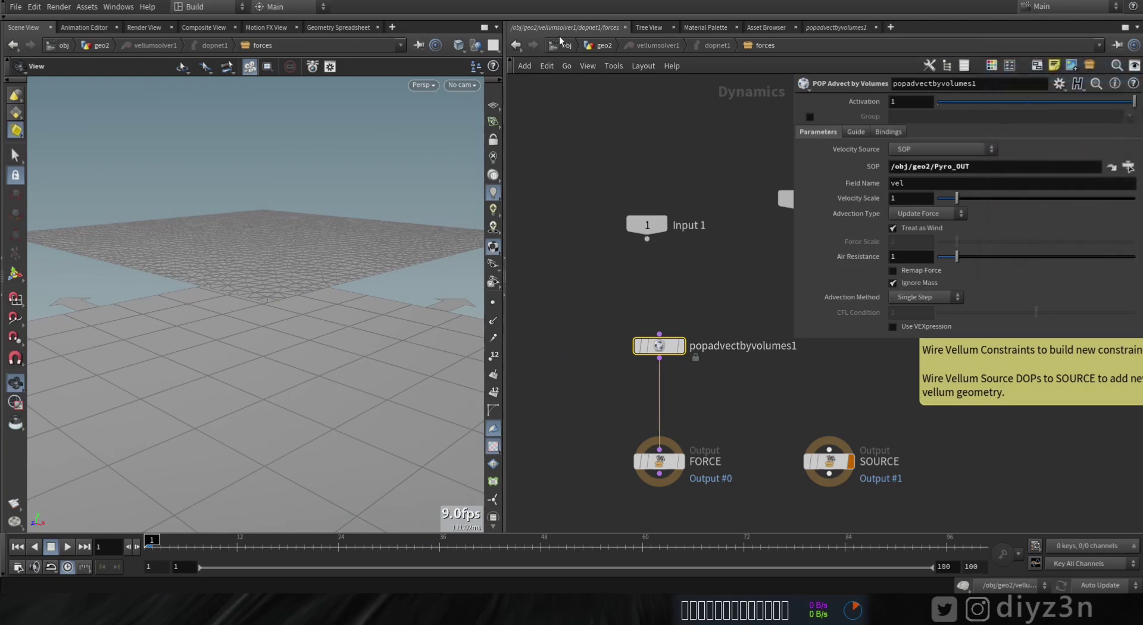
- Return to geo2, display the Vellum Solver, play the cloth simulation and rewind to the first frame
{"action": "left_click", "coordinate": [605, 45]}
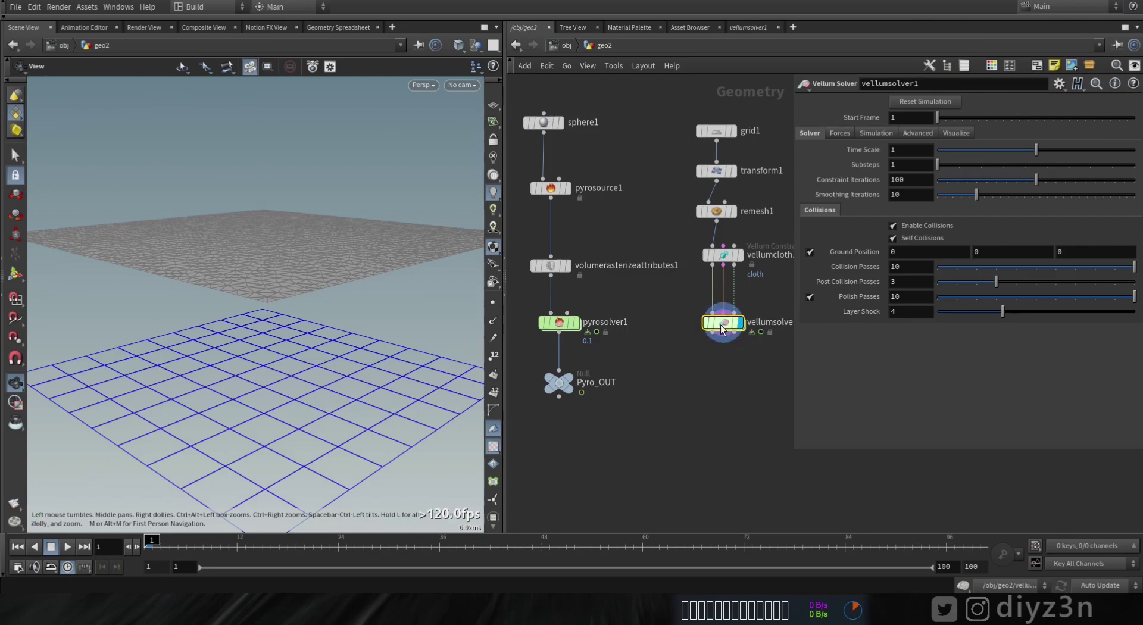
{"action": "left_click", "coordinate": [67, 547]}
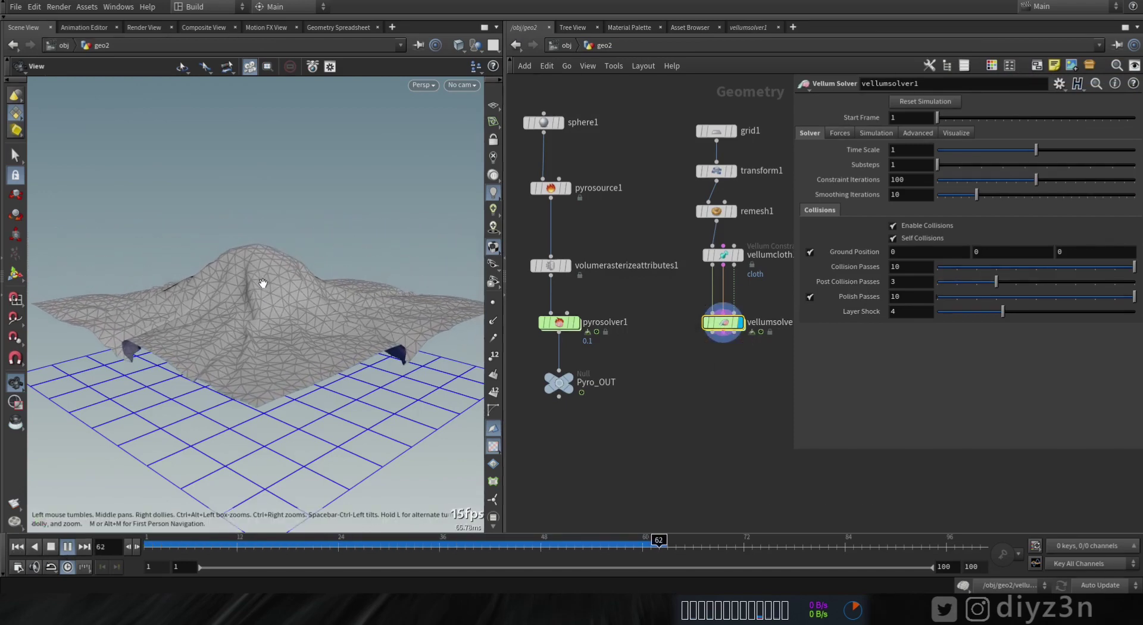
{"action": "left_click", "coordinate": [17, 546]}
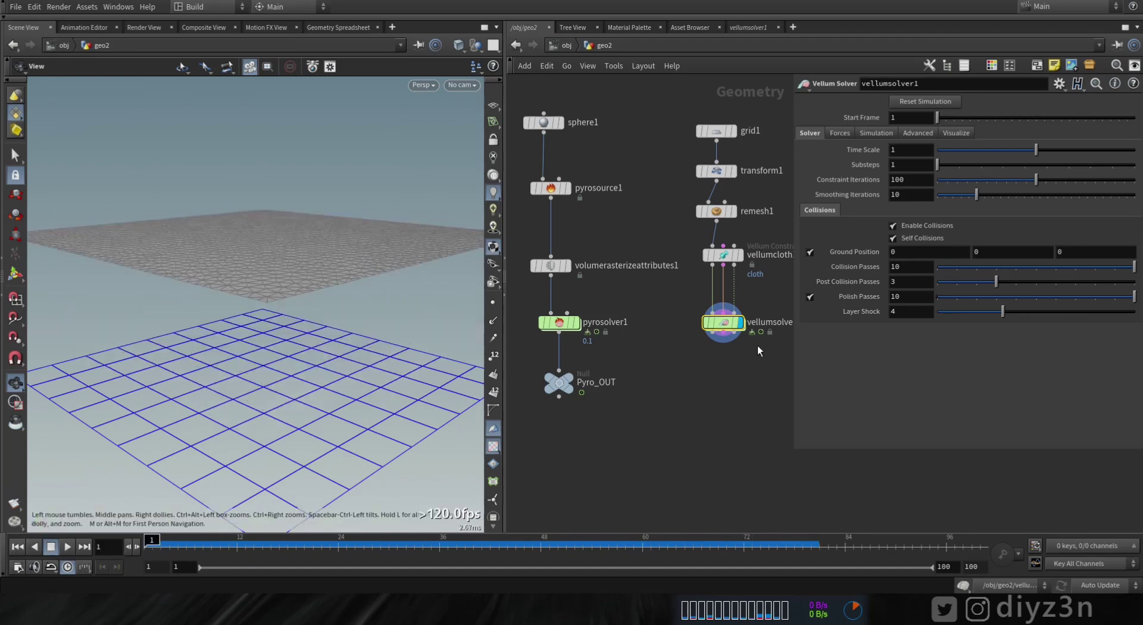
- Set the POP Advect by Volumes velocity scale to 3 and play the cloth simulation in geo2
{"action": "double_click", "coordinate": [719, 324]}
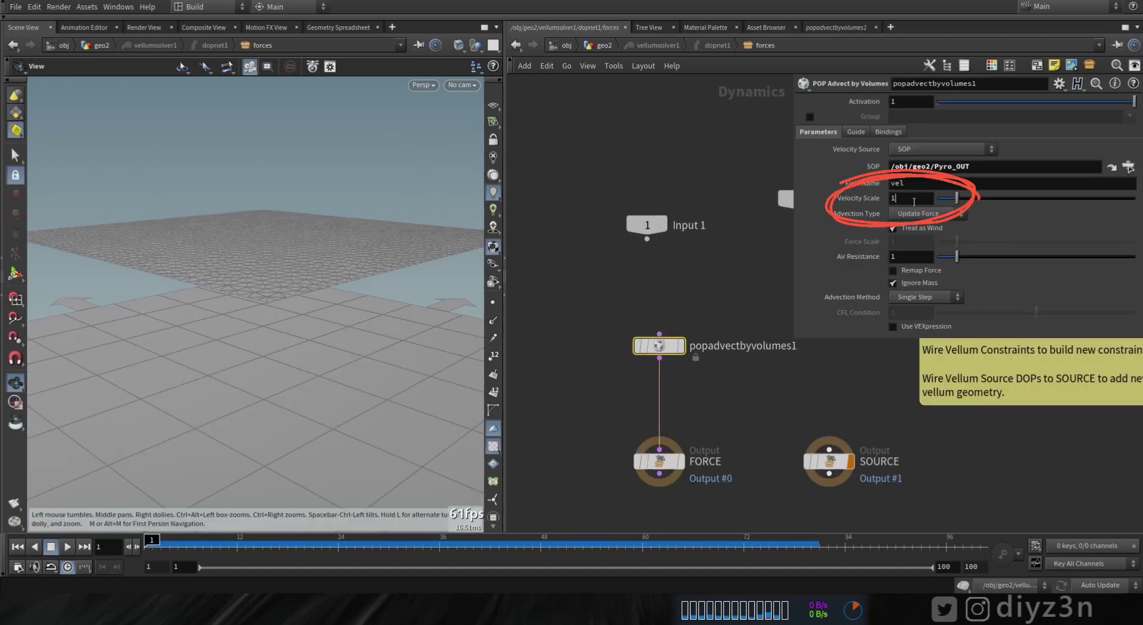
{"action": "type", "text": "3"}
{"action": "key", "text": "Return"}
{"action": "left_click", "coordinate": [602, 45]}
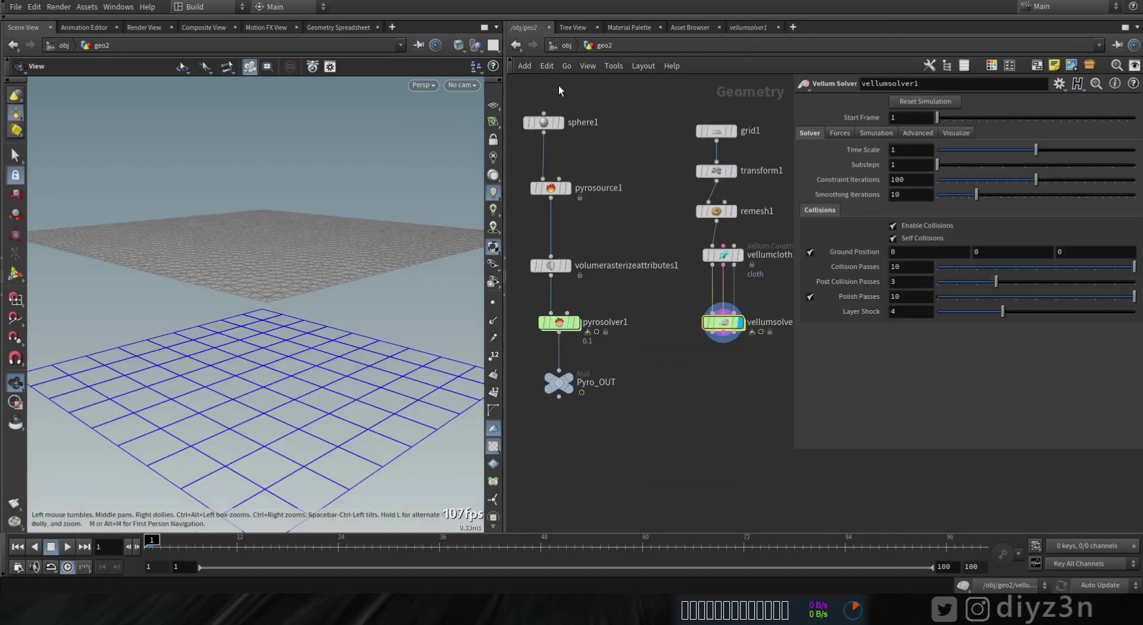
{"action": "left_click", "coordinate": [67, 547]}
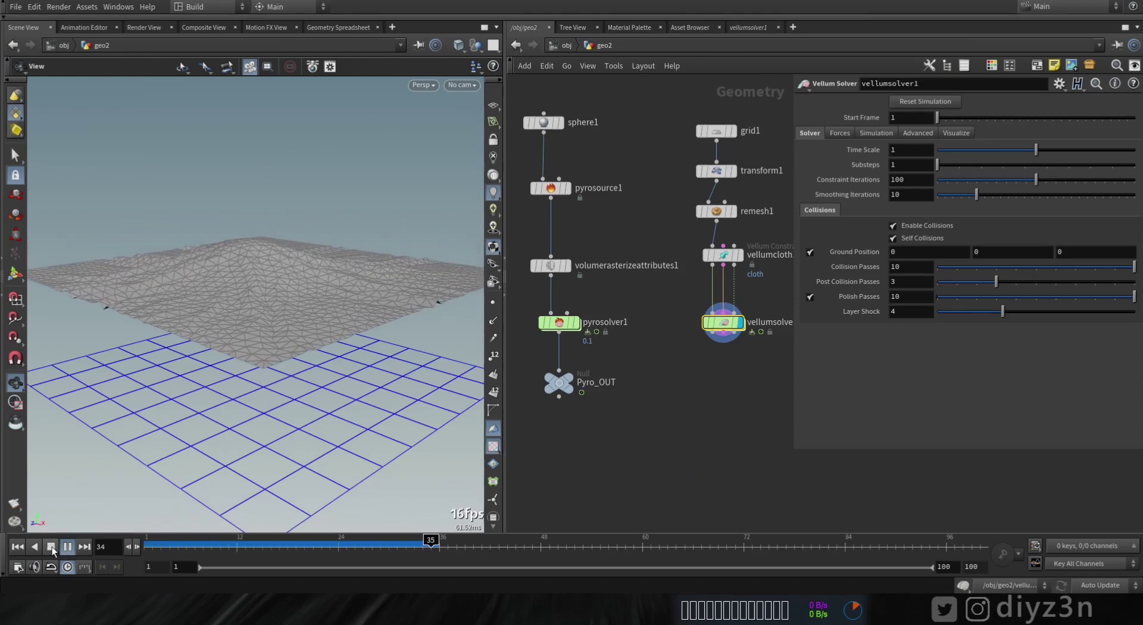
- Extend the timeline's end frame to 150 and play the cloth simulation over the longer range
{"action": "type", "text": "15"}
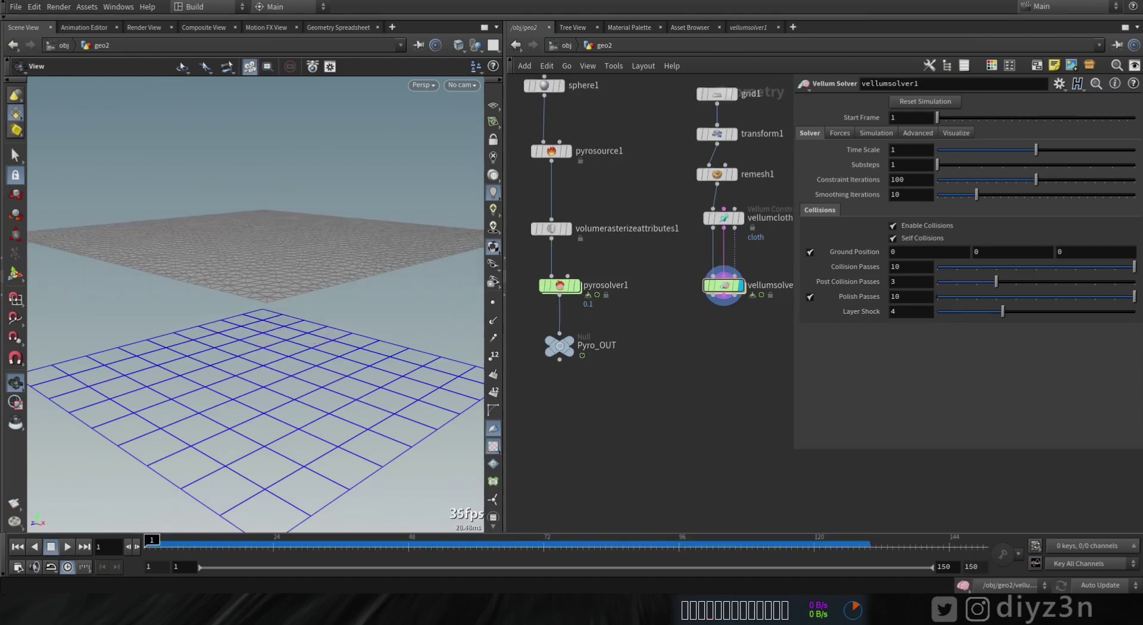
{"action": "left_click", "coordinate": [67, 547]}
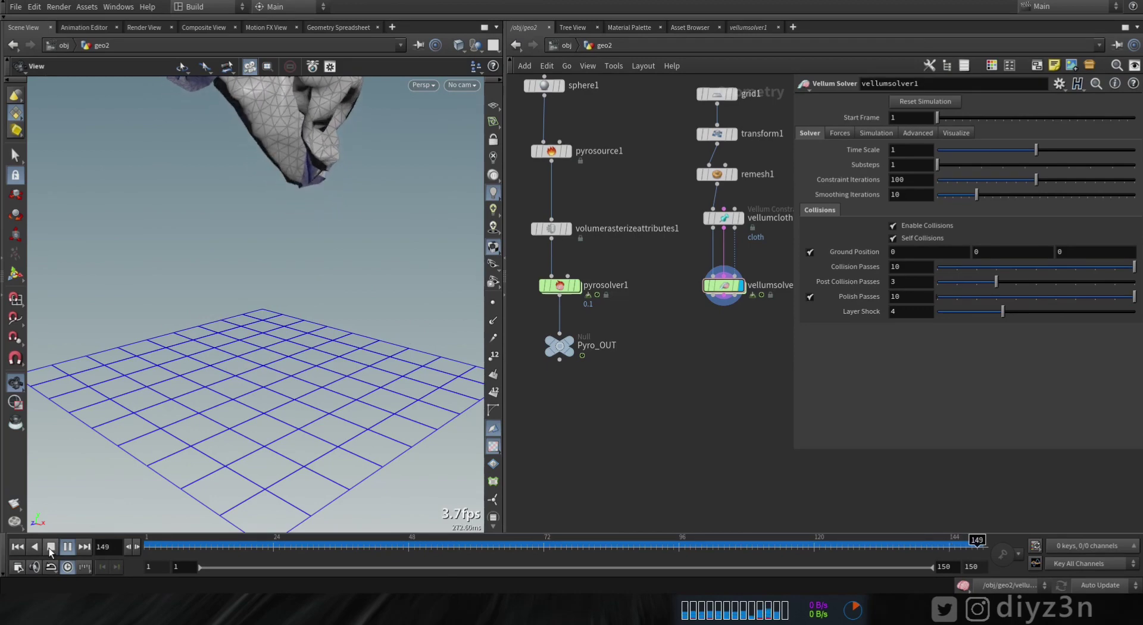
{"action": "scroll", "coordinate": [286, 225], "scroll_direction": "down", "scroll_amount": 3}
{"action": "middle_click_drag", "start_coordinate": [306, 202], "coordinate": [294, 268]}
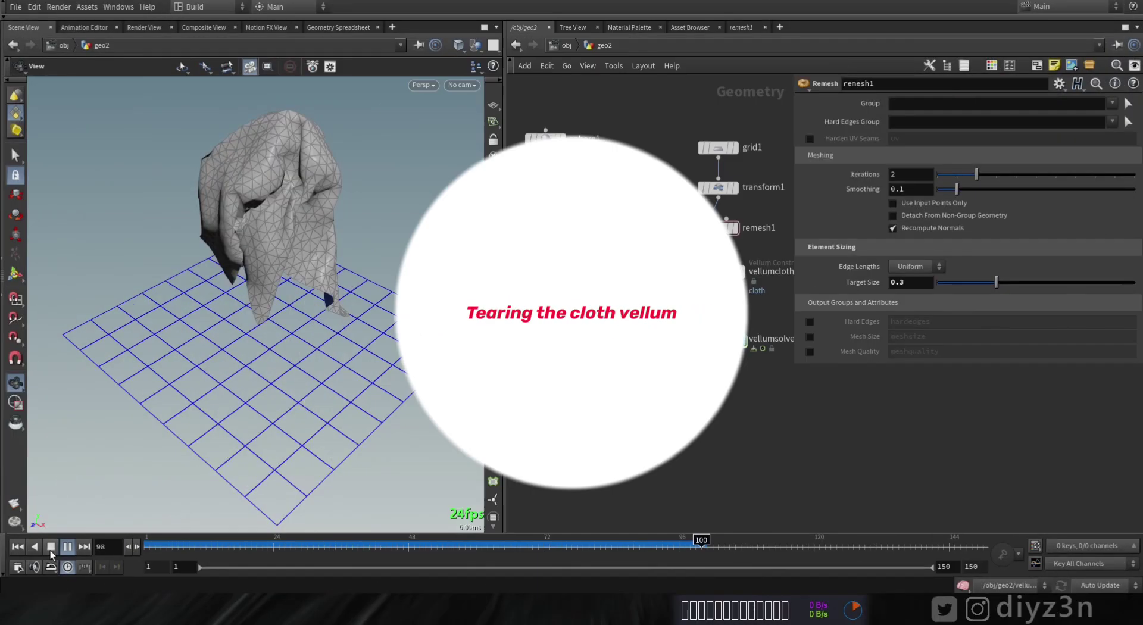
- Insert an Edge Fracture node between remesh1 and vellumcloth1, with the primitive piece attribute enabled and 58 initial pieces
{"action": "left_click_drag", "start_coordinate": [406, 222], "coordinate": [347, 303]}
{"action": "key", "text": "Tab"}
{"action": "type", "text": "ed"}
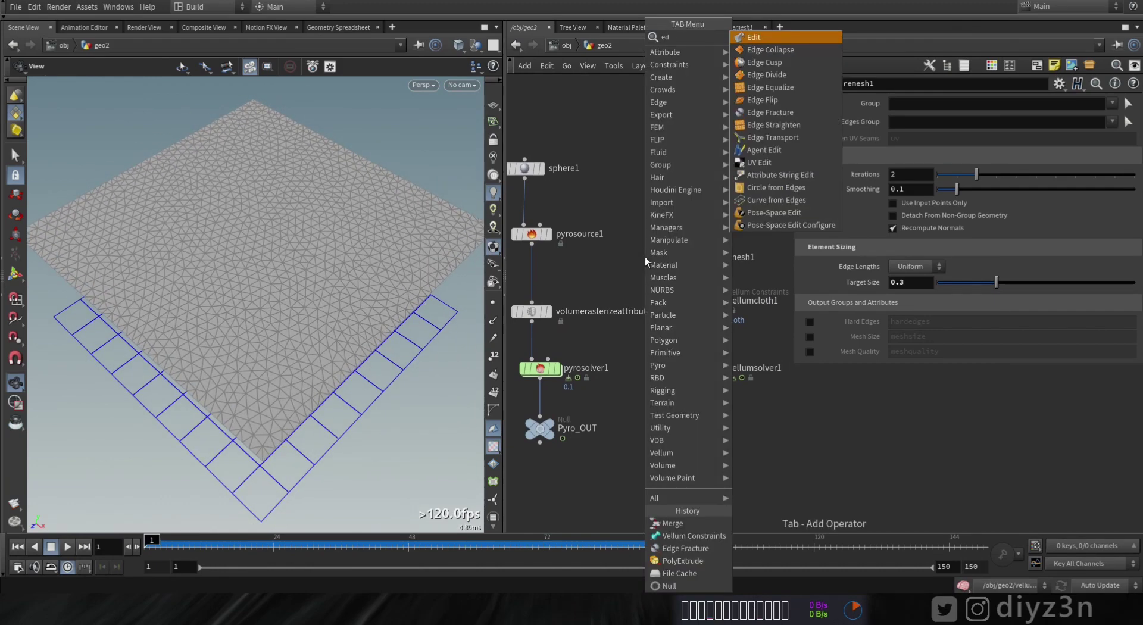
{"action": "left_click", "coordinate": [770, 111]}
{"action": "left_click", "coordinate": [698, 285]}
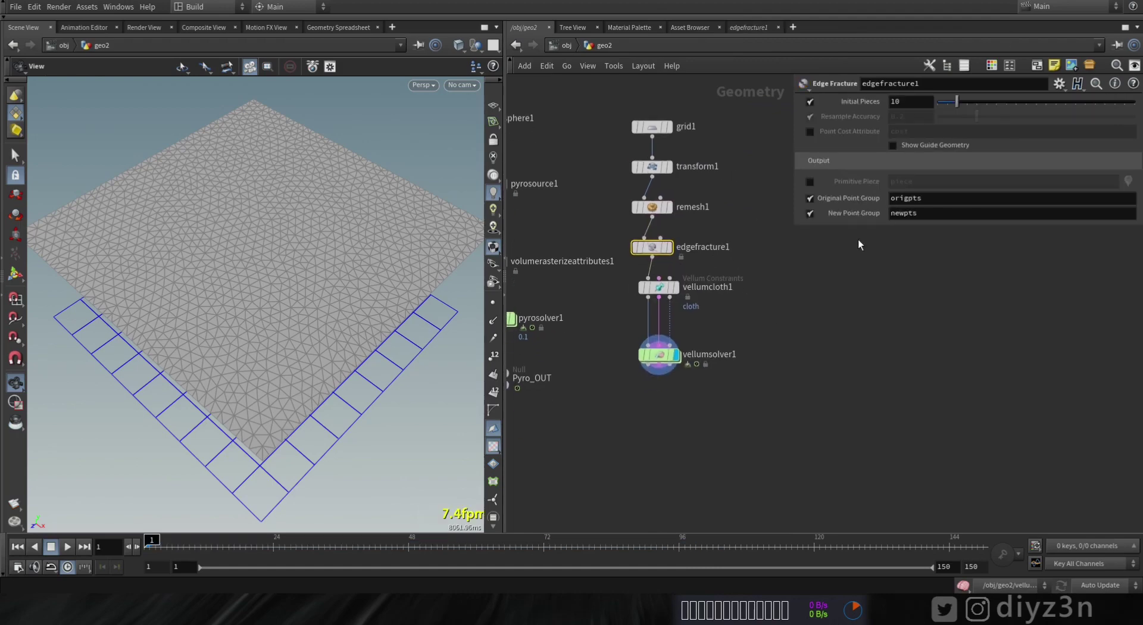
{"action": "left_click", "coordinate": [811, 182]}
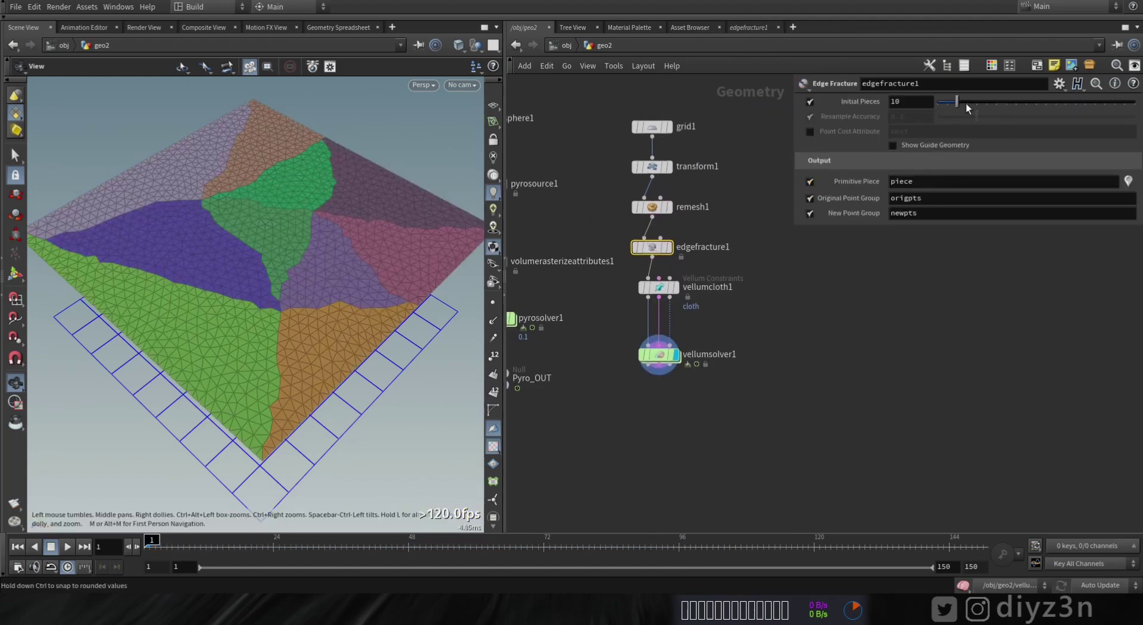
{"action": "left_click_drag", "start_coordinate": [966, 104], "coordinate": [1050, 100]}
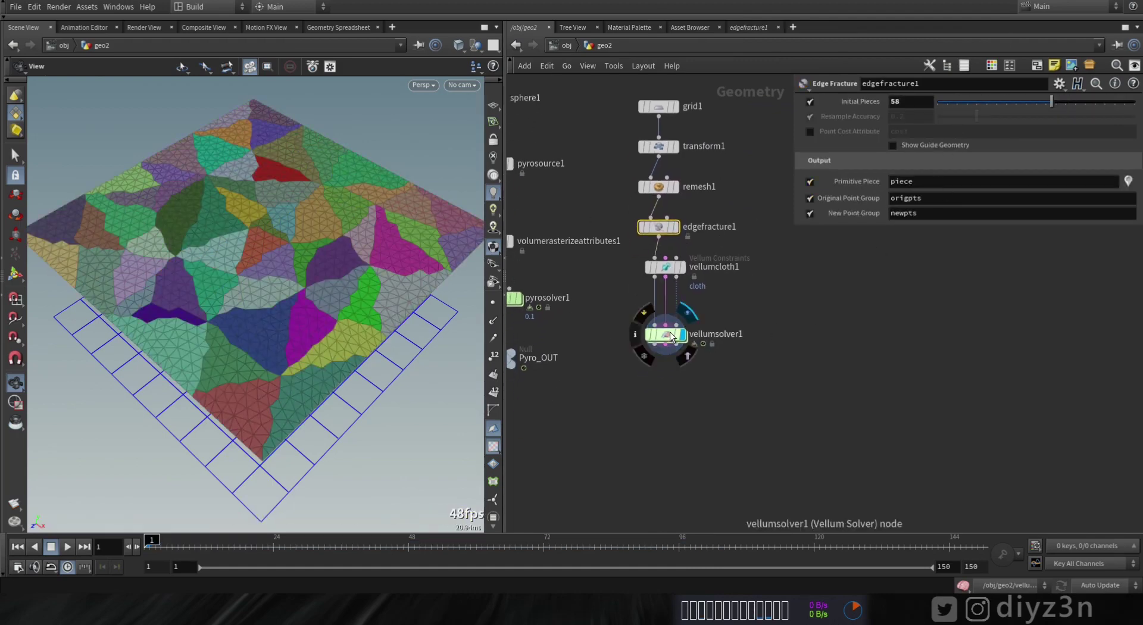
- Play the Vellum Solver's simulation of the fractured cloth and rewind to the first frame
{"action": "left_click", "coordinate": [665, 335]}
{"action": "left_click", "coordinate": [67, 546]}
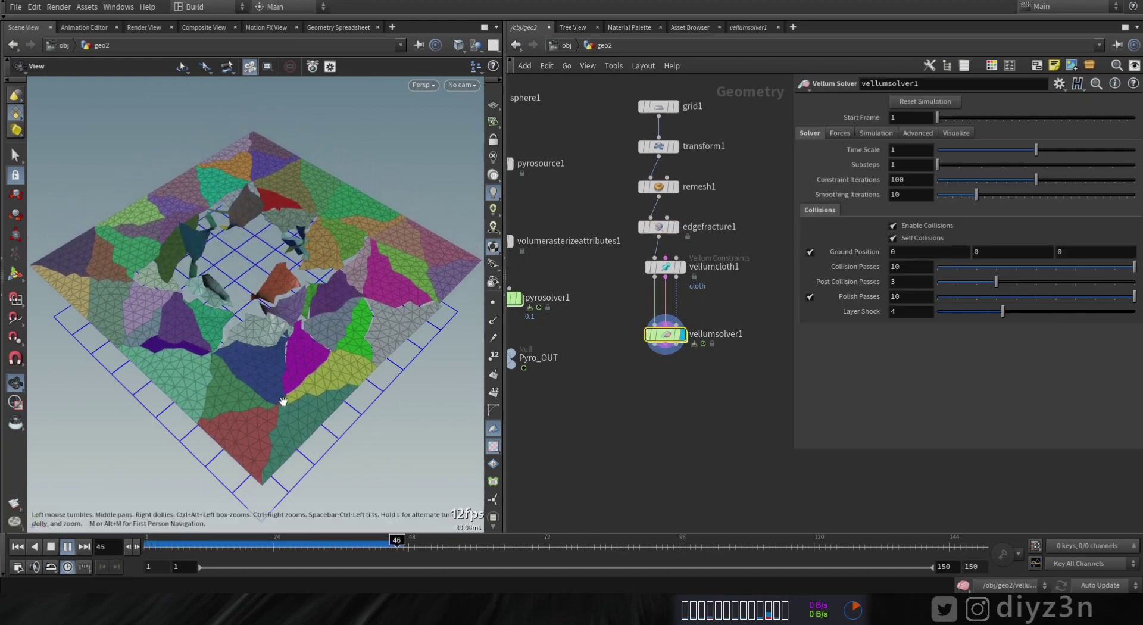
{"action": "left_click", "coordinate": [51, 546]}
{"action": "left_click", "coordinate": [22, 551]}
- Insert a Vellum Constraints node between vellumcloth1 and vellumsolver1 and set its constraint type to Weld Points
{"action": "key", "text": "Tab"}
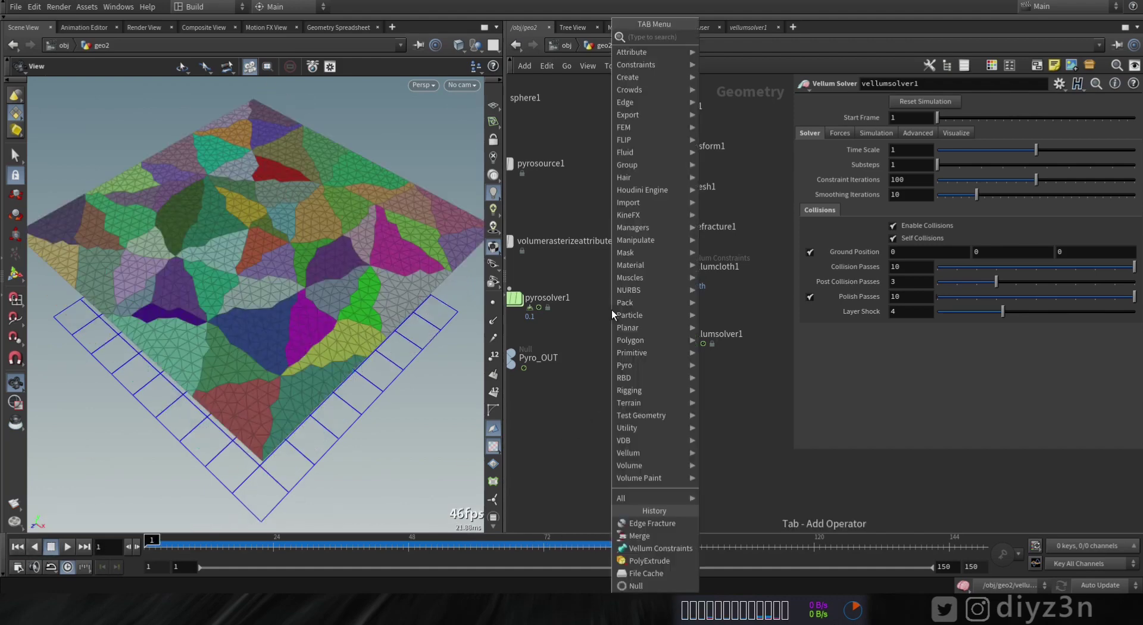
{"action": "mouse_move", "coordinate": [653, 449]}
{"action": "left_click", "coordinate": [733, 452]}
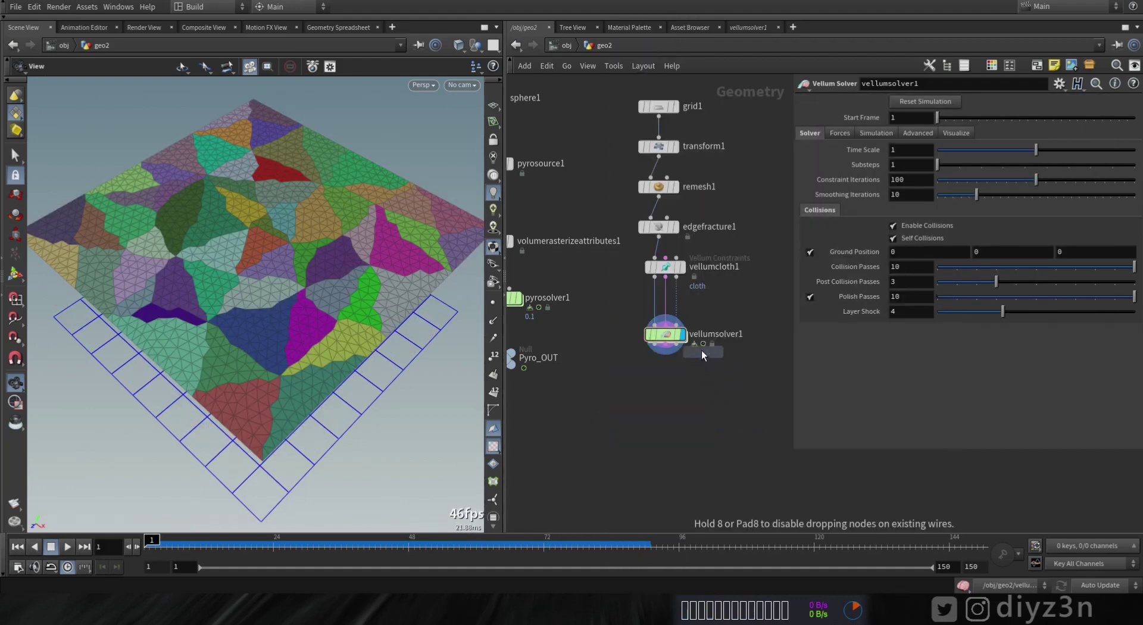
{"action": "left_click", "coordinate": [665, 306]}
{"action": "left_click", "coordinate": [917, 102]}
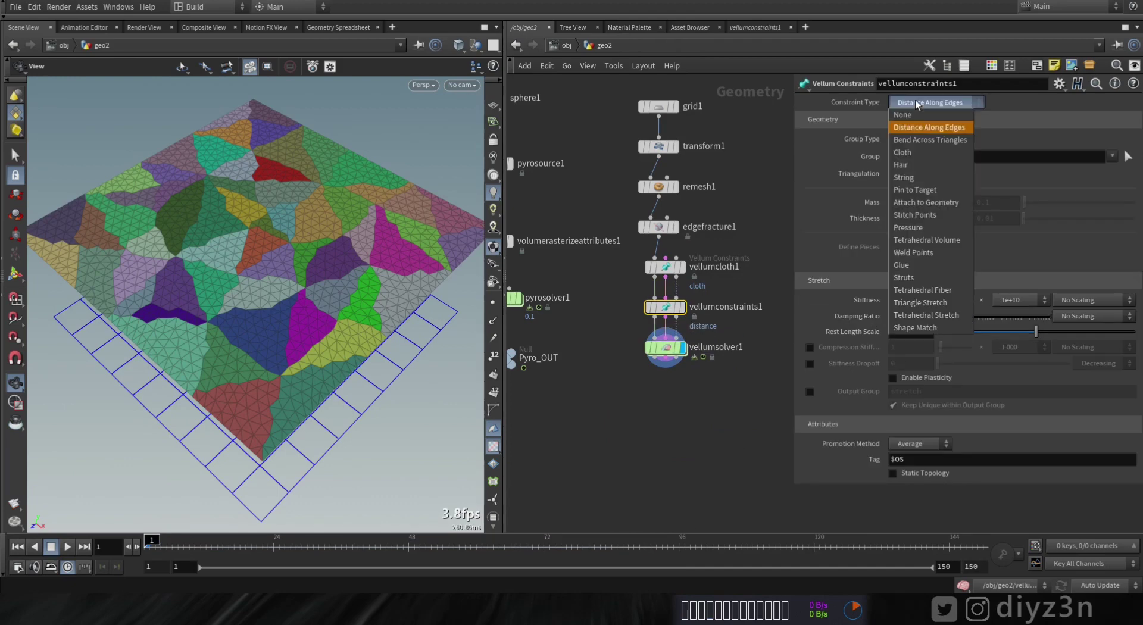
{"action": "left_click", "coordinate": [928, 253]}
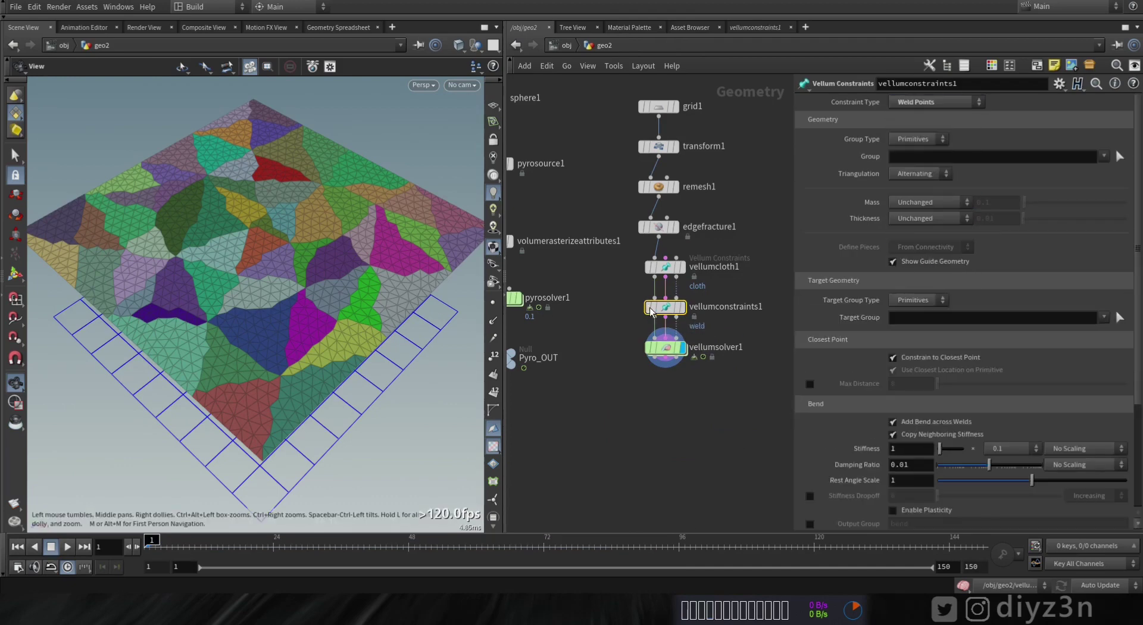
- Inspect the weld constraints' guide geometry on the cloth, and play the welded simulation from the Vellum Solver
{"action": "left_click", "coordinate": [689, 286]}
{"action": "mouse_move", "coordinate": [668, 307]}
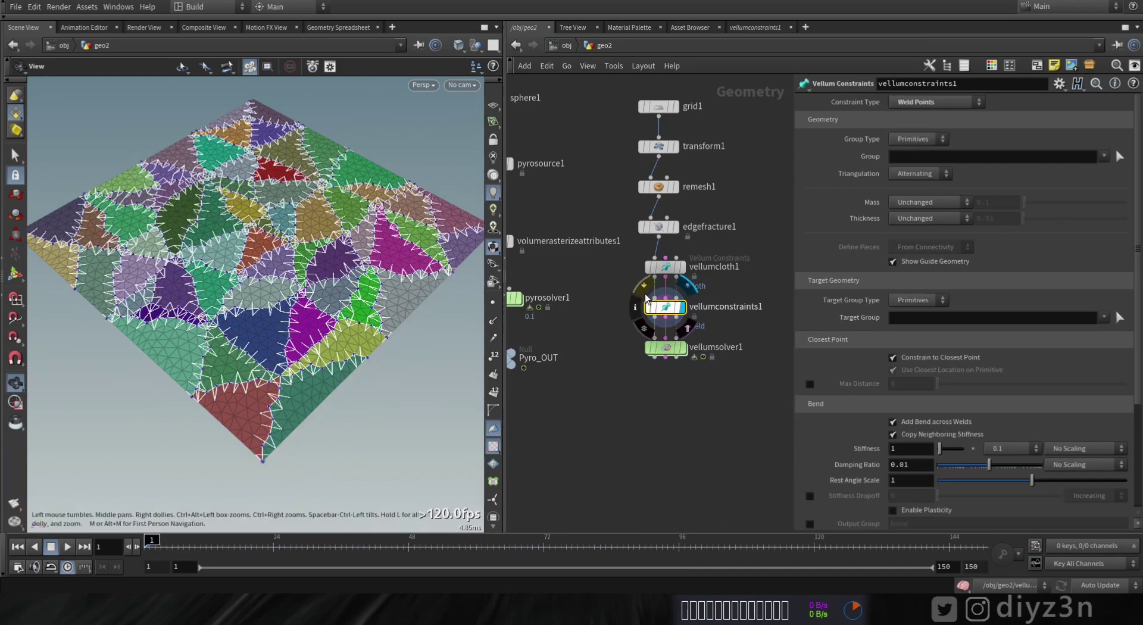
{"action": "left_click", "coordinate": [643, 290]}
{"action": "left_click", "coordinate": [643, 290]}
{"action": "left_click_drag", "start_coordinate": [264, 415], "coordinate": [425, 436]}
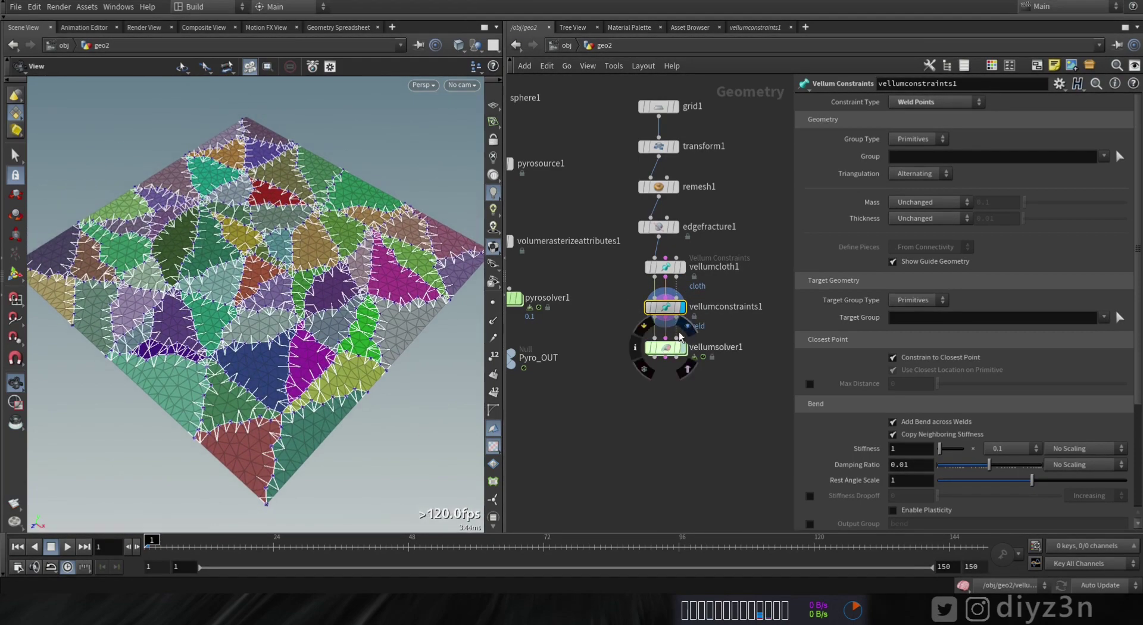
{"action": "left_click", "coordinate": [682, 347]}
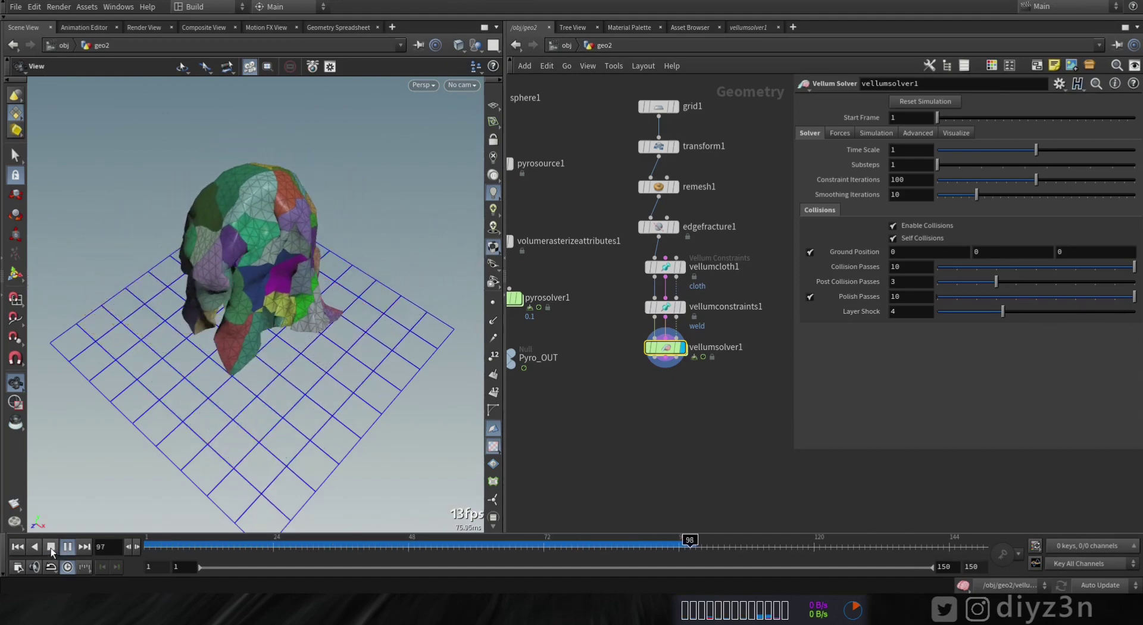
{"action": "left_click", "coordinate": [51, 547]}
- Enable the breaking threshold on the weld constraints, play the tearing simulation and rewind to the first frame
{"action": "left_click", "coordinate": [662, 310]}
{"action": "scroll", "coordinate": [949, 451], "scroll_direction": "down", "scroll_amount": 4}
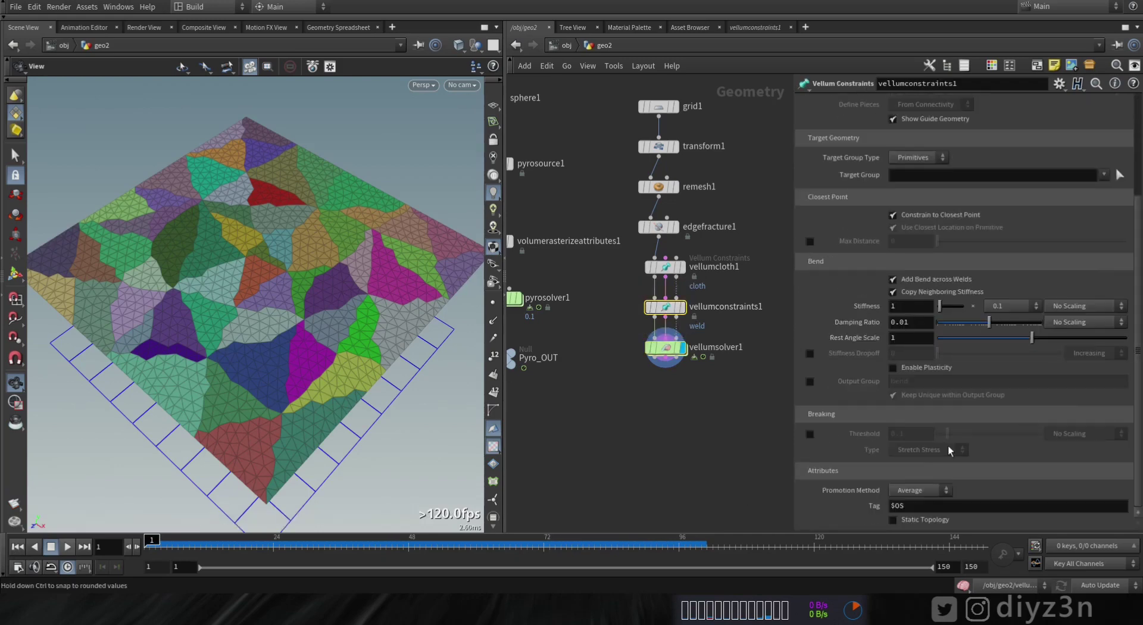
{"action": "left_click", "coordinate": [810, 434]}
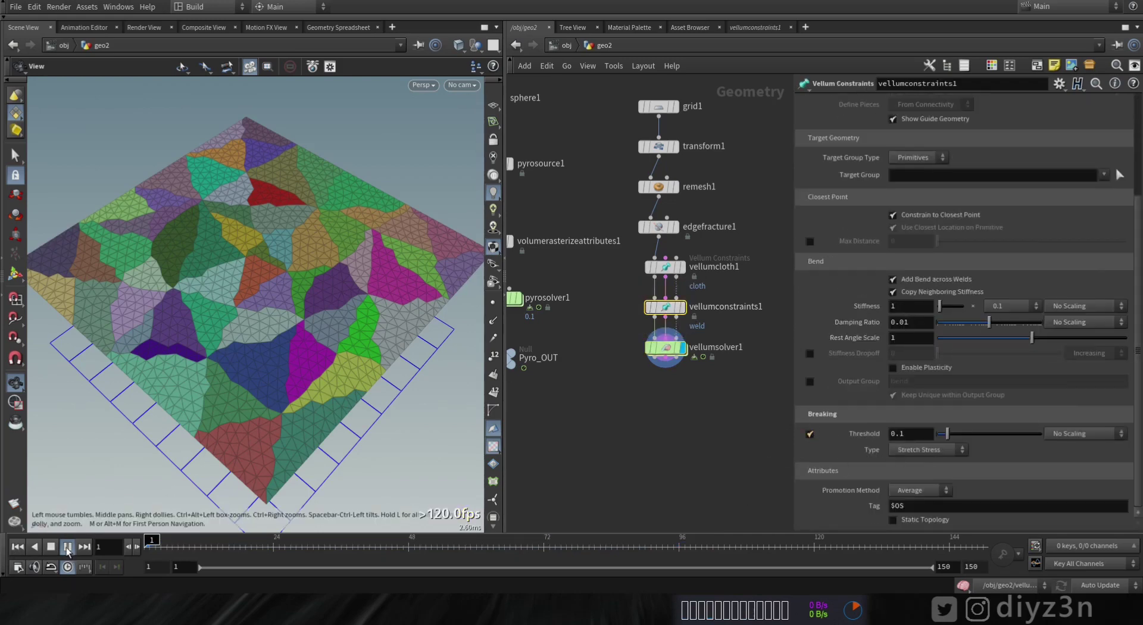
{"action": "left_click", "coordinate": [67, 547]}
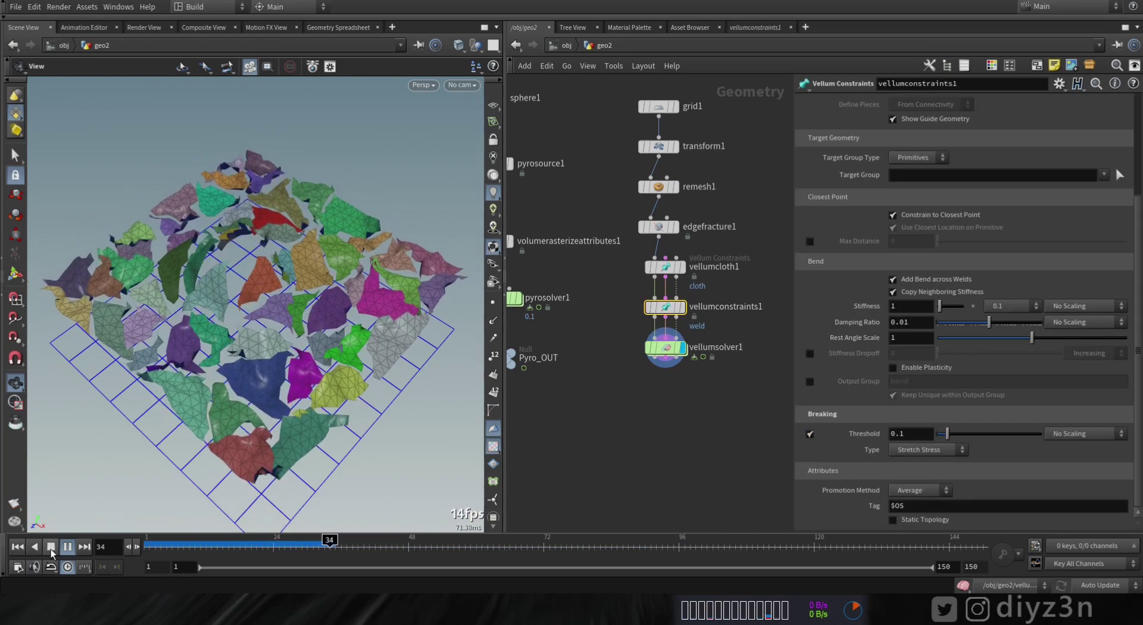
{"action": "left_click", "coordinate": [17, 547]}
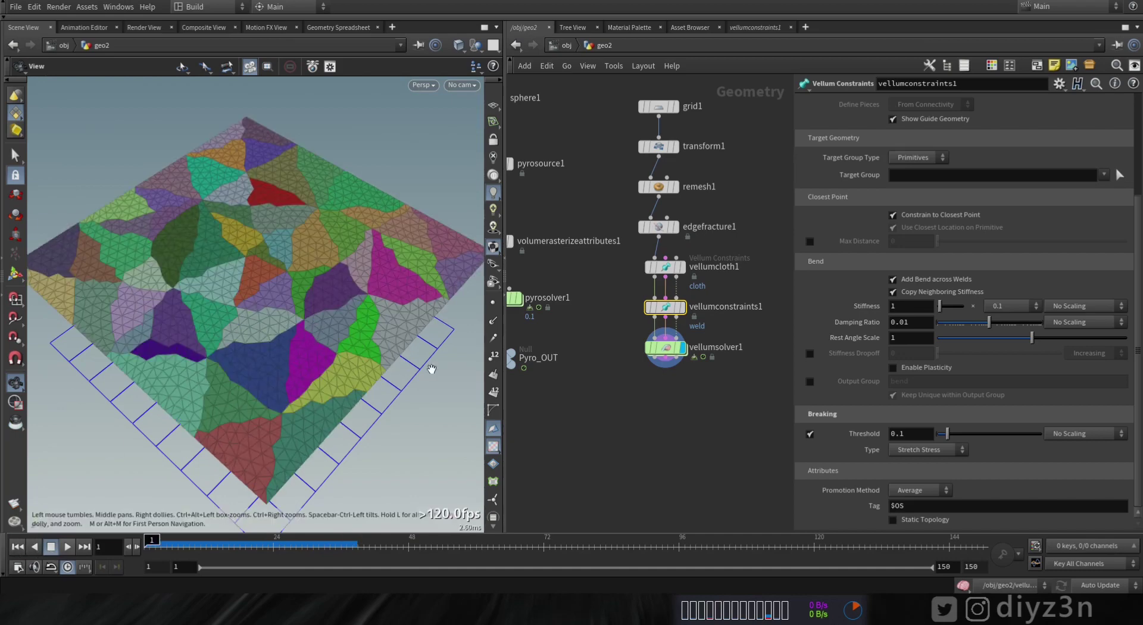
- Set the weld constraints' breaking threshold to 1
{"action": "left_click", "coordinate": [913, 436]}
{"action": "type", "text": "1"}
{"action": "key", "text": "Return"}
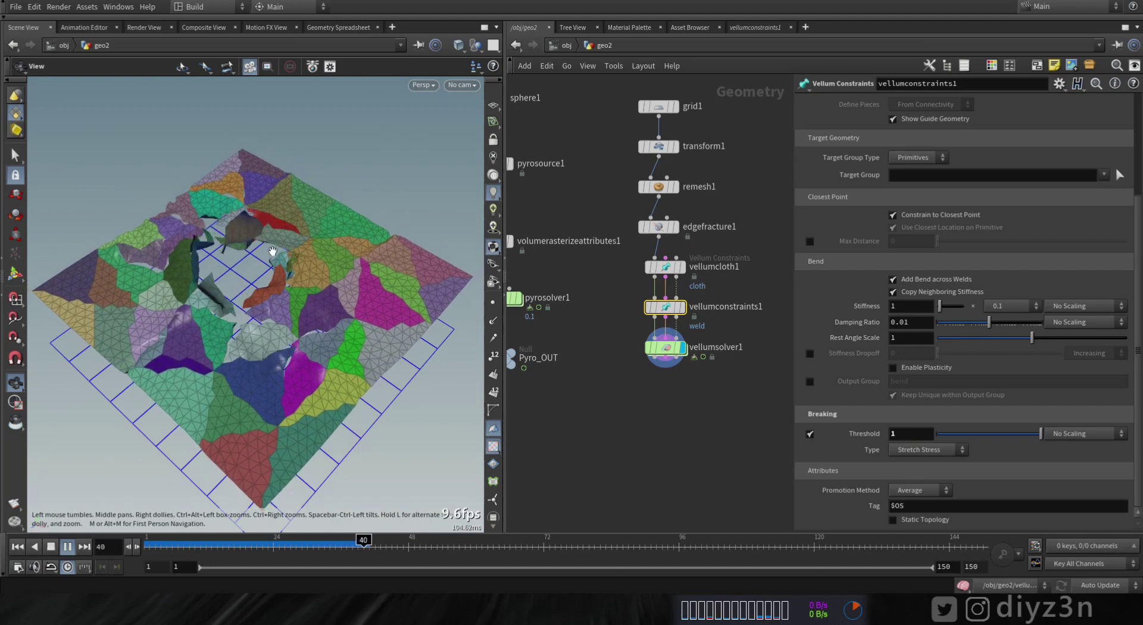
- Set the weld constraints' breaking threshold to 2, play the tearing simulation and rewind to the first frame
{"action": "left_click", "coordinate": [17, 547]}
{"action": "key", "text": "Return"}
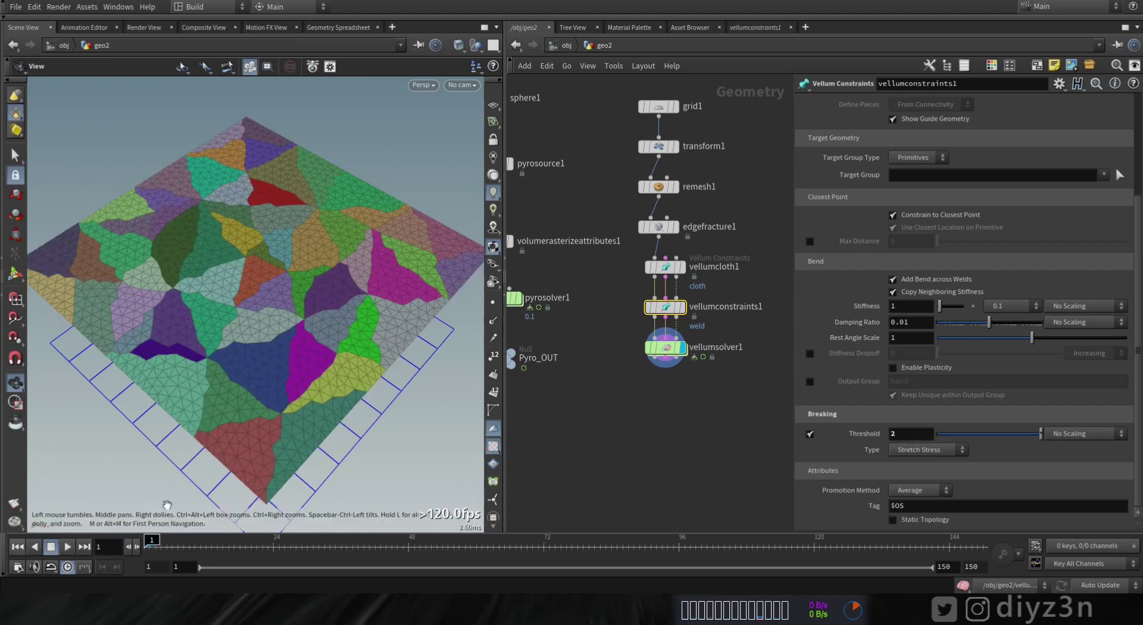
{"action": "left_click", "coordinate": [78, 551]}
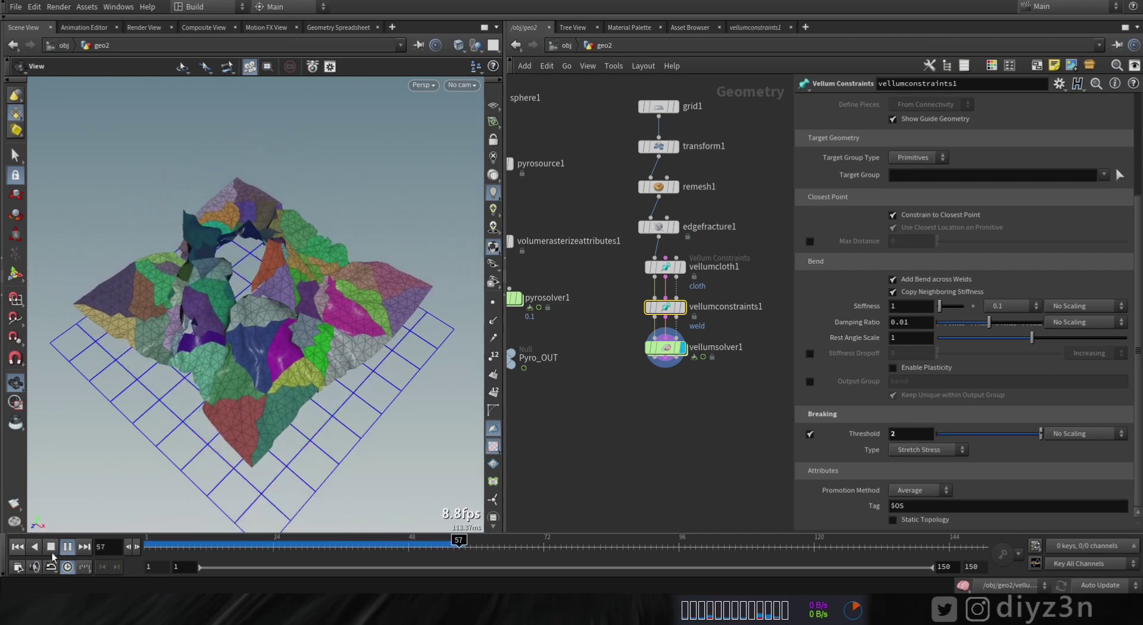
{"action": "left_click", "coordinate": [15, 548]}
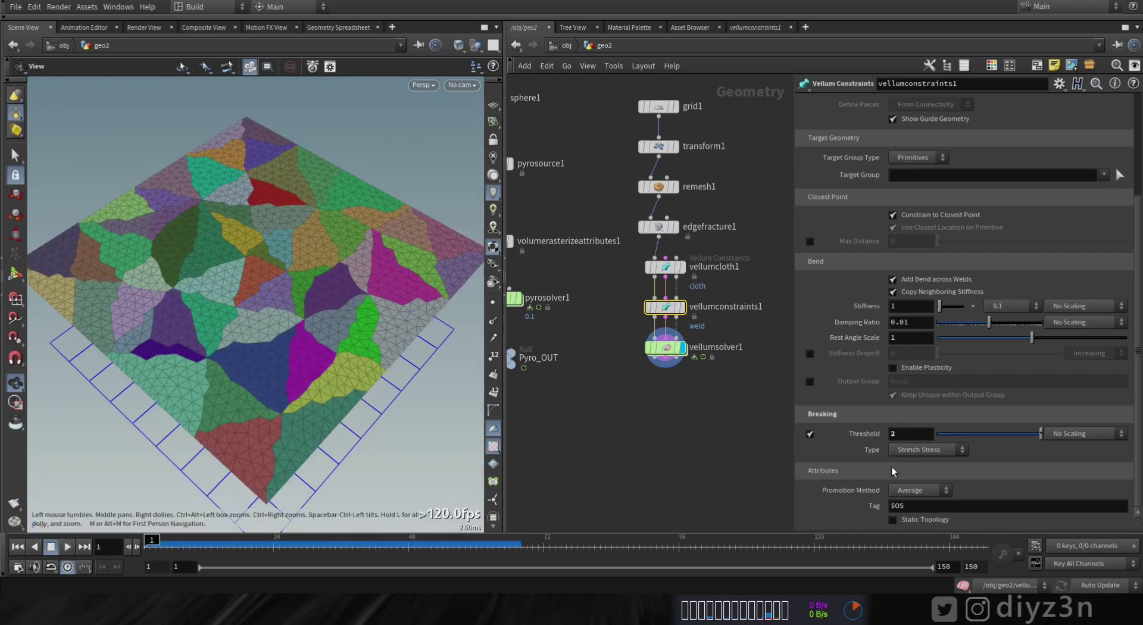
- Try a breaking threshold of 3 on the weld constraints, play the simulation and rewind to the first frame
{"action": "left_click", "coordinate": [907, 436]}
{"action": "type", "text": "3"}
{"action": "key", "text": "Return"}
{"action": "left_click", "coordinate": [67, 546]}
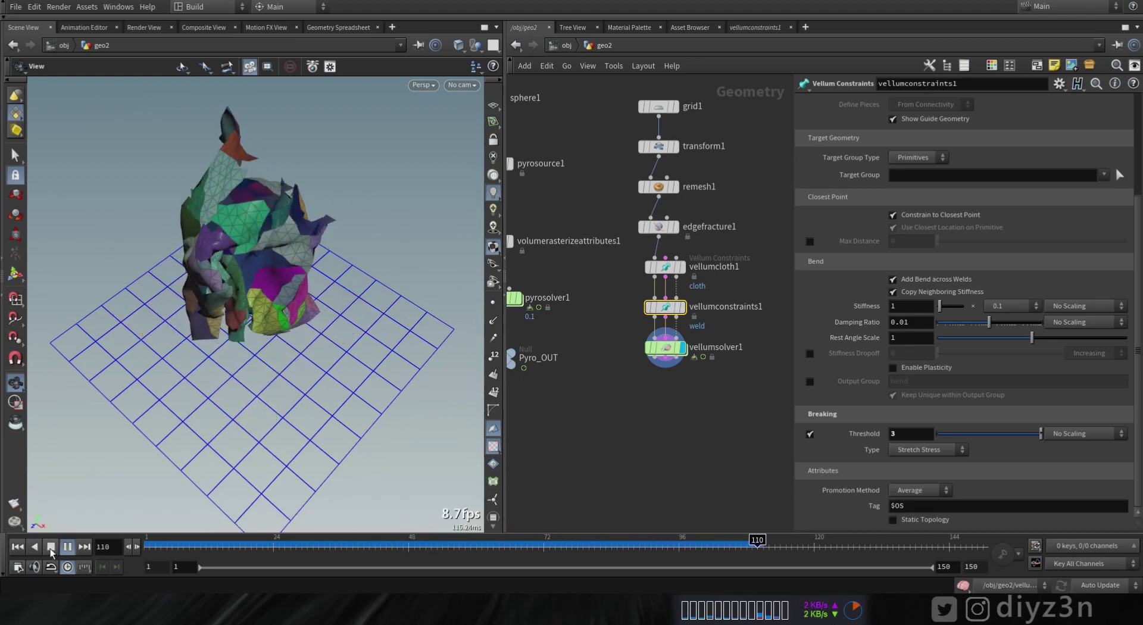
{"action": "key", "text": "Up"}
{"action": "left_click_drag", "start_coordinate": [307, 254], "coordinate": [304, 257]}
{"action": "key", "text": "ctrl+Up"}
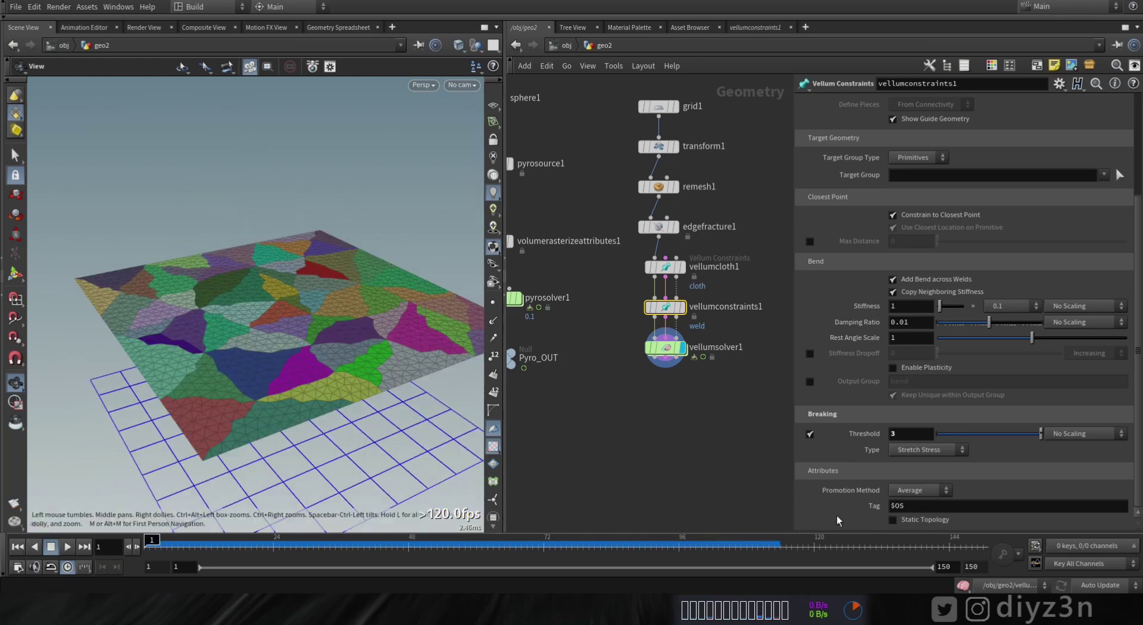
- Try a breaking threshold of 2.5 on the weld constraints, play the simulation and return to frame 1
{"action": "key", "text": "Return"}
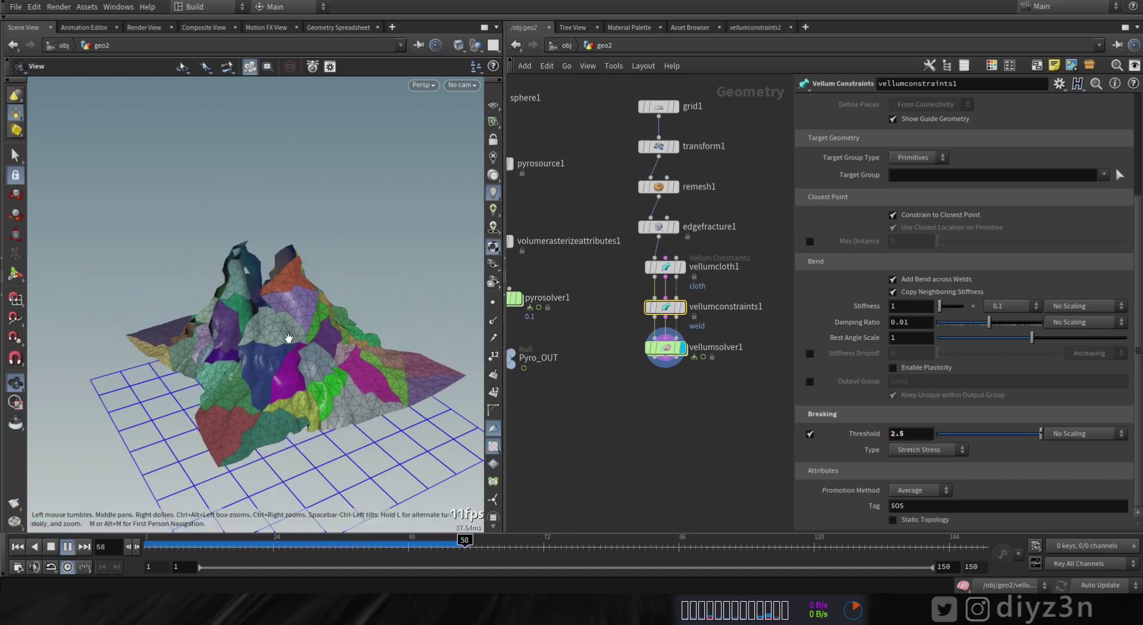
{"action": "left_click", "coordinate": [48, 548]}
{"action": "left_click", "coordinate": [17, 547]}
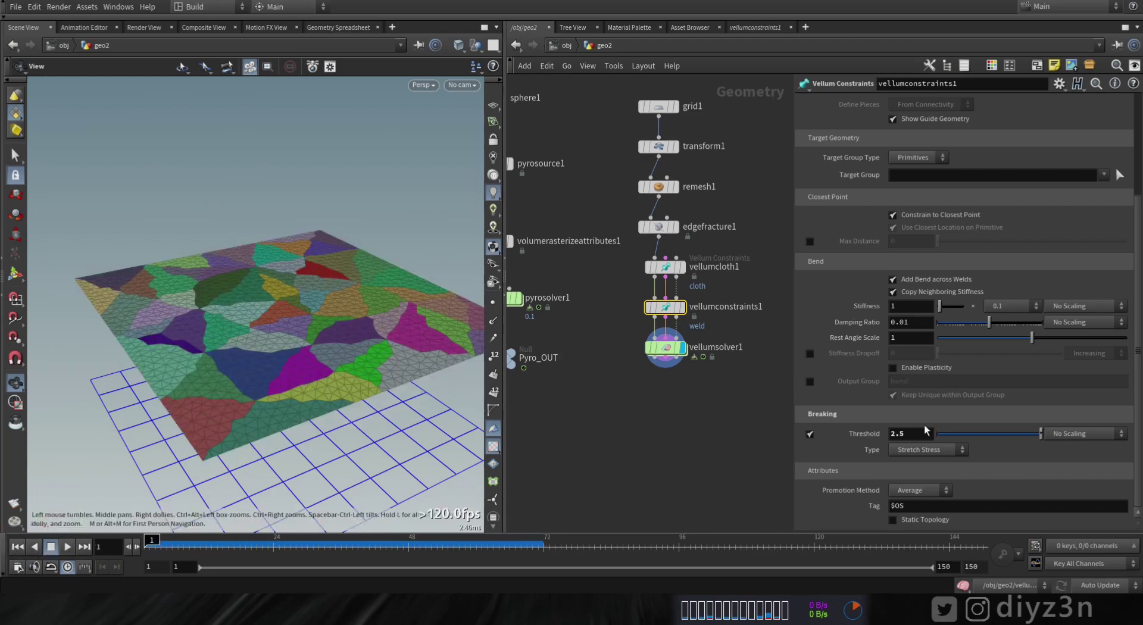
- Set the weld constraints' breaking threshold to 2.75, check the tearing and return to the first frame
{"action": "key", "text": "Return"}
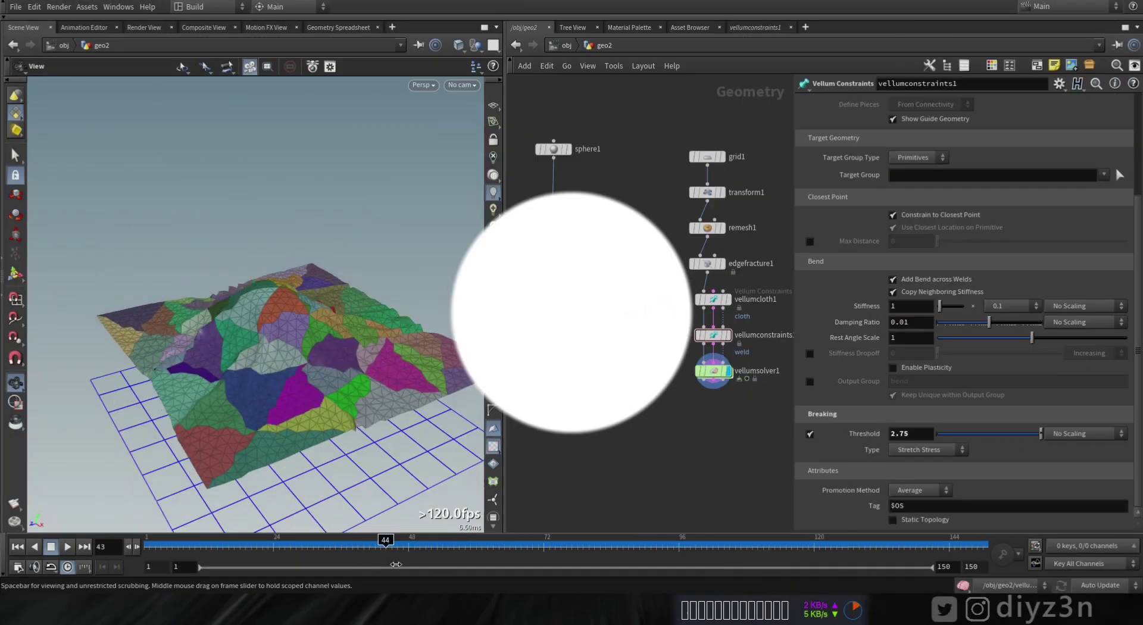
{"action": "key", "text": "ctrl+Up"}
- Add a Merge node below both chains, connect Pyro_OUT and vellumsolver1 into it, and display the merged result
{"action": "middle_click_drag", "start_coordinate": [638, 488], "coordinate": [621, 434]}
{"action": "key", "text": "Tab"}
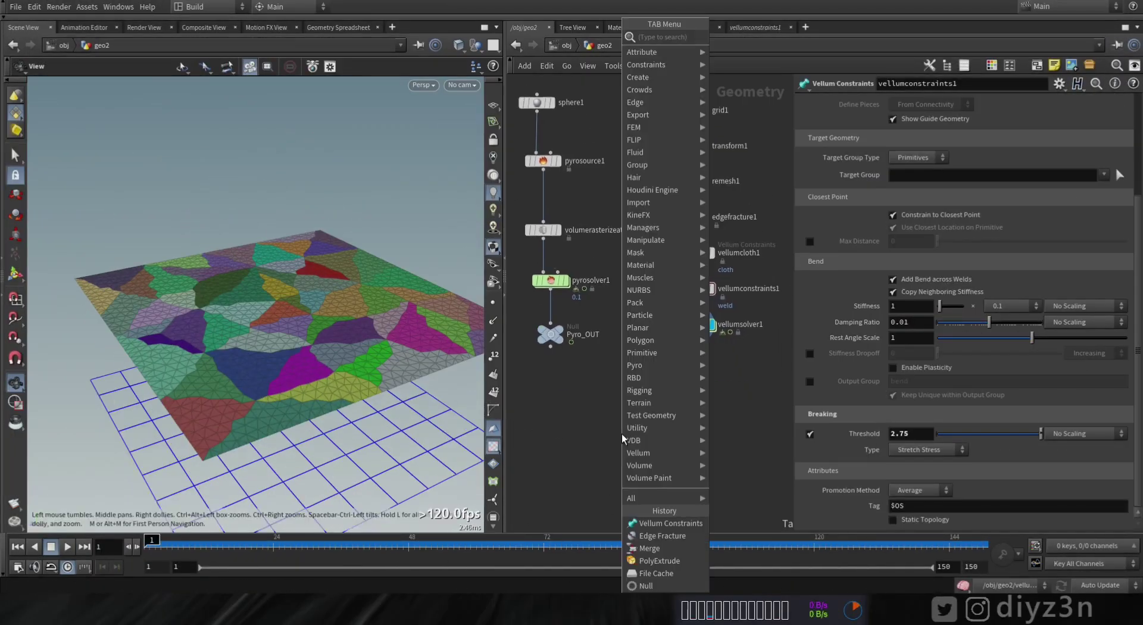
{"action": "type", "text": "mer"}
{"action": "left_click", "coordinate": [734, 37]}
{"action": "left_click", "coordinate": [634, 441]}
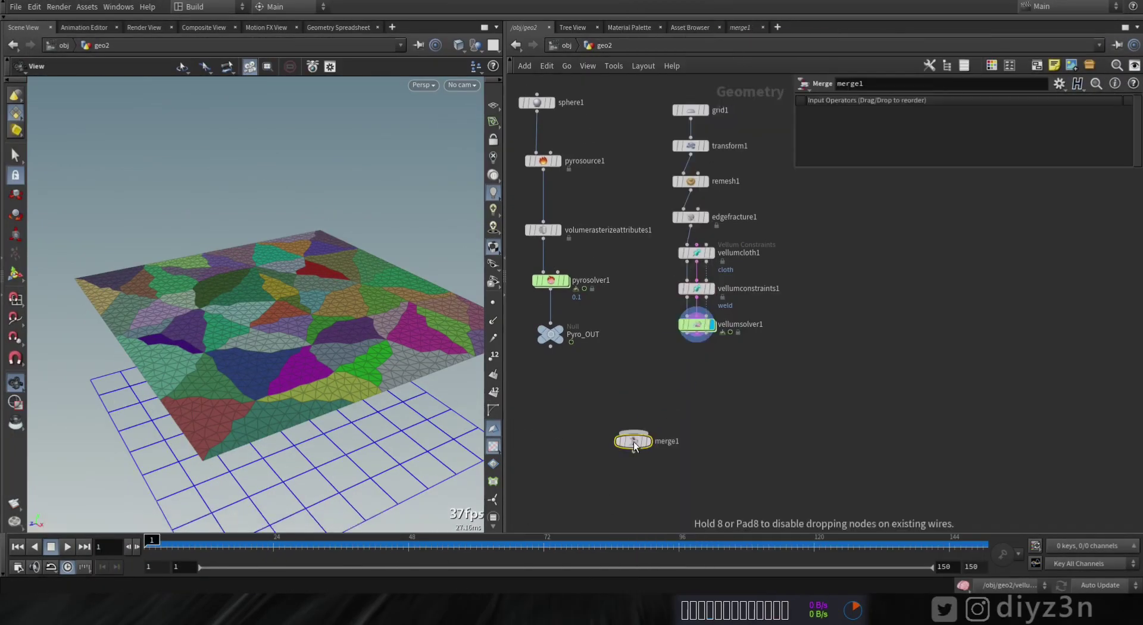
{"action": "left_click", "coordinate": [551, 344]}
{"action": "left_click", "coordinate": [689, 366]}
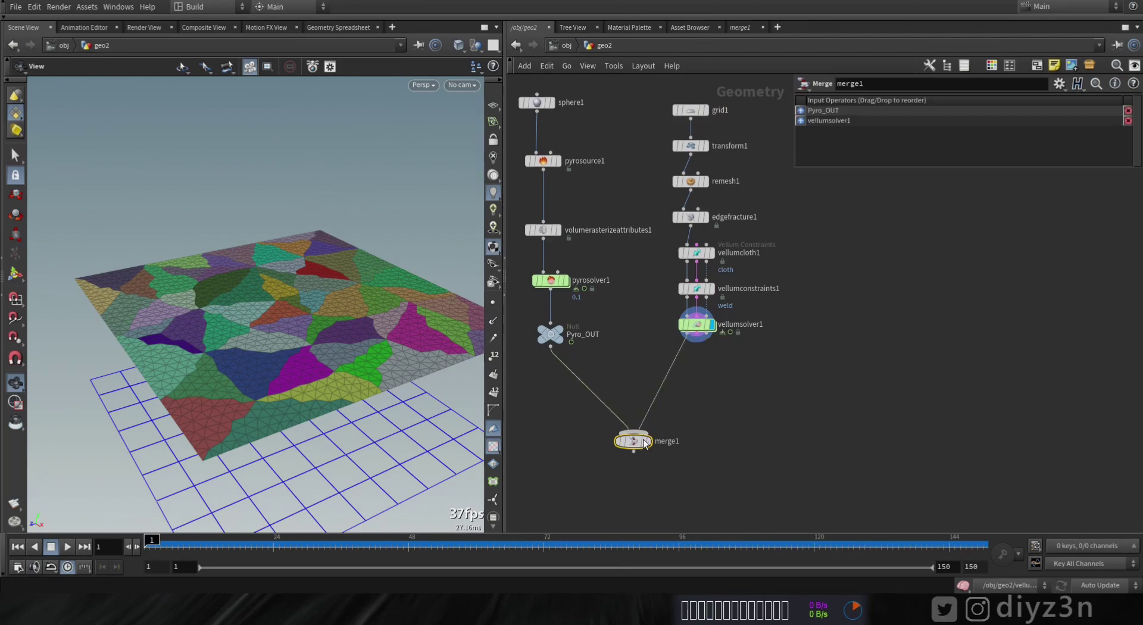
{"action": "left_click", "coordinate": [648, 441]}
- Play the merged simulation and examine how the smoke meets the torn cloth around frame 57
{"action": "left_click", "coordinate": [67, 547]}
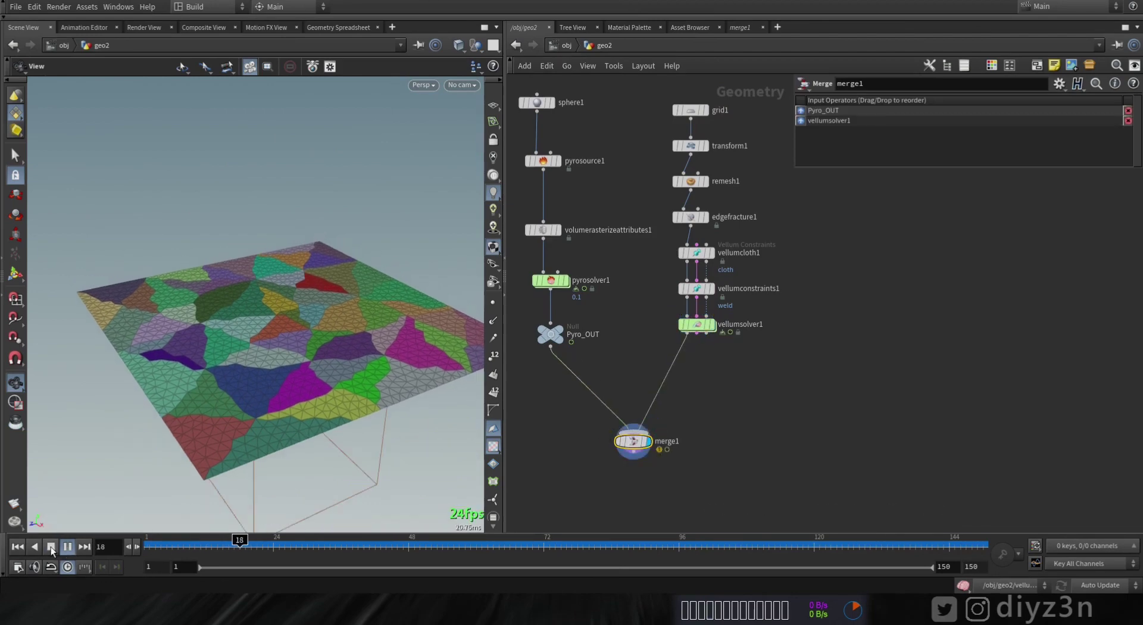
{"action": "left_click_drag", "start_coordinate": [237, 379], "coordinate": [293, 306]}
{"action": "right_click_drag", "start_coordinate": [293, 306], "coordinate": [436, 293]}
{"action": "left_click_drag", "start_coordinate": [314, 294], "coordinate": [348, 386]}
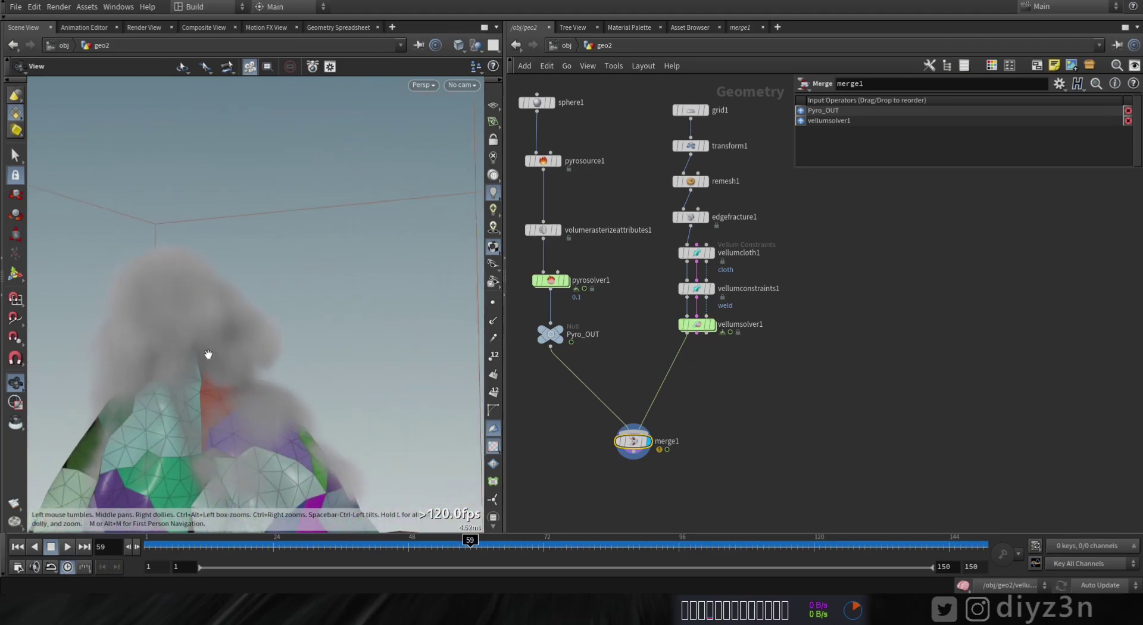
{"action": "mouse_move", "coordinate": [468, 547]}
{"action": "left_mouse_down"}
{"action": "mouse_move", "coordinate": [526, 549]}
{"action": "mouse_move", "coordinate": [456, 555]}
{"action": "left_mouse_up"}
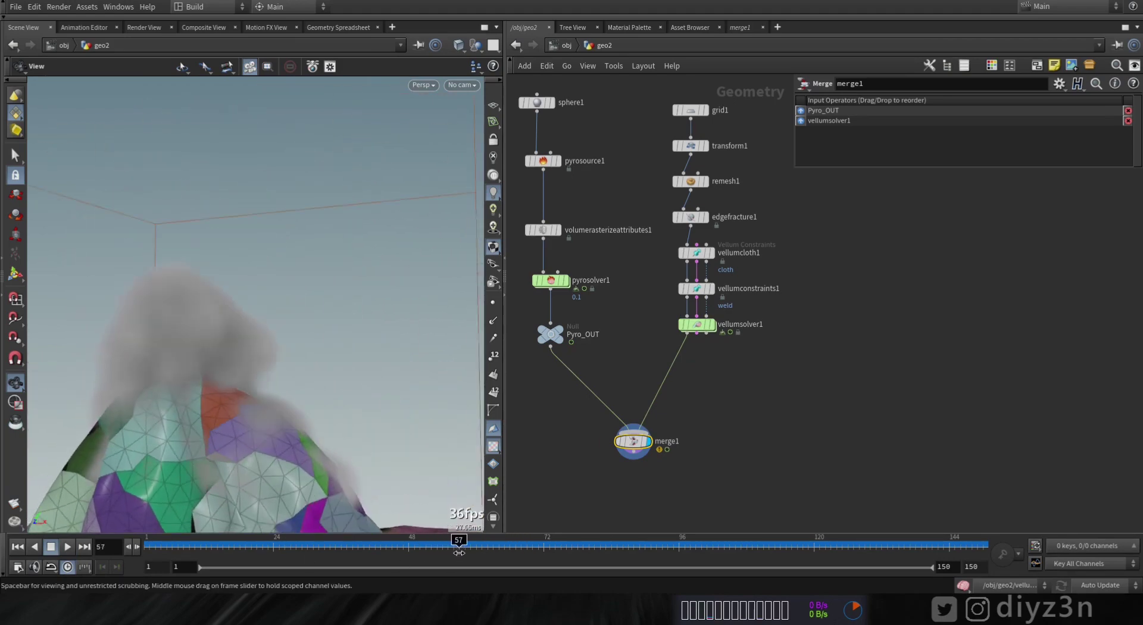
- View the Vellum and Pyro Solver outputs separately, display merge1 again and rewind to the first frame
{"action": "left_click", "coordinate": [711, 325]}
{"action": "left_click", "coordinate": [568, 266]}
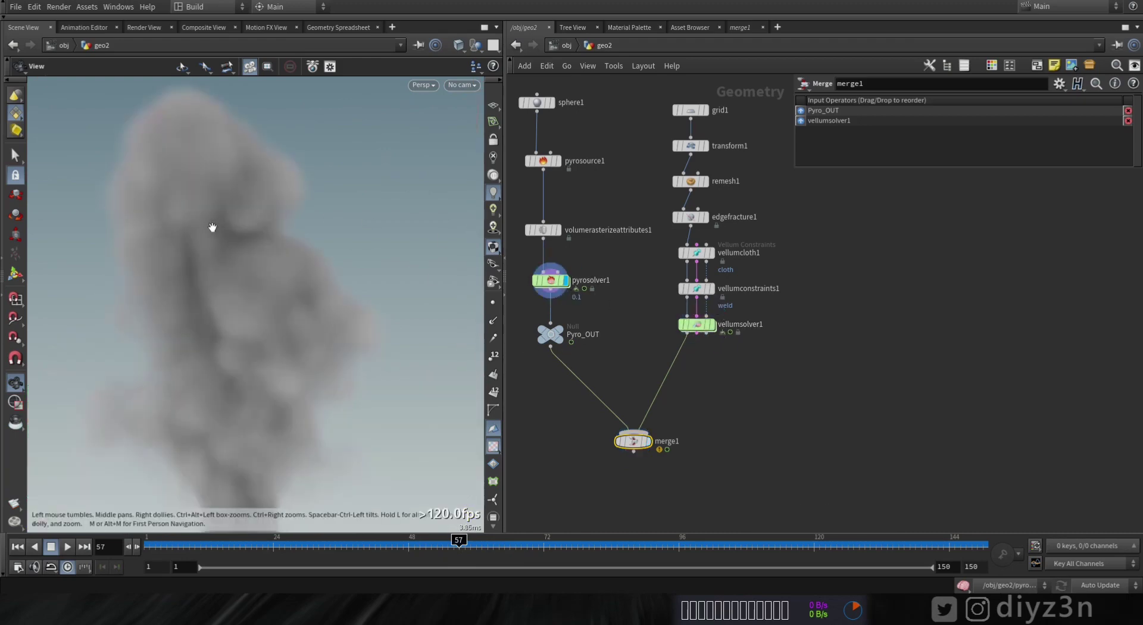
{"action": "left_click", "coordinate": [658, 425]}
{"action": "left_click_drag", "start_coordinate": [335, 407], "coordinate": [149, 464]}
{"action": "left_click", "coordinate": [18, 546]}
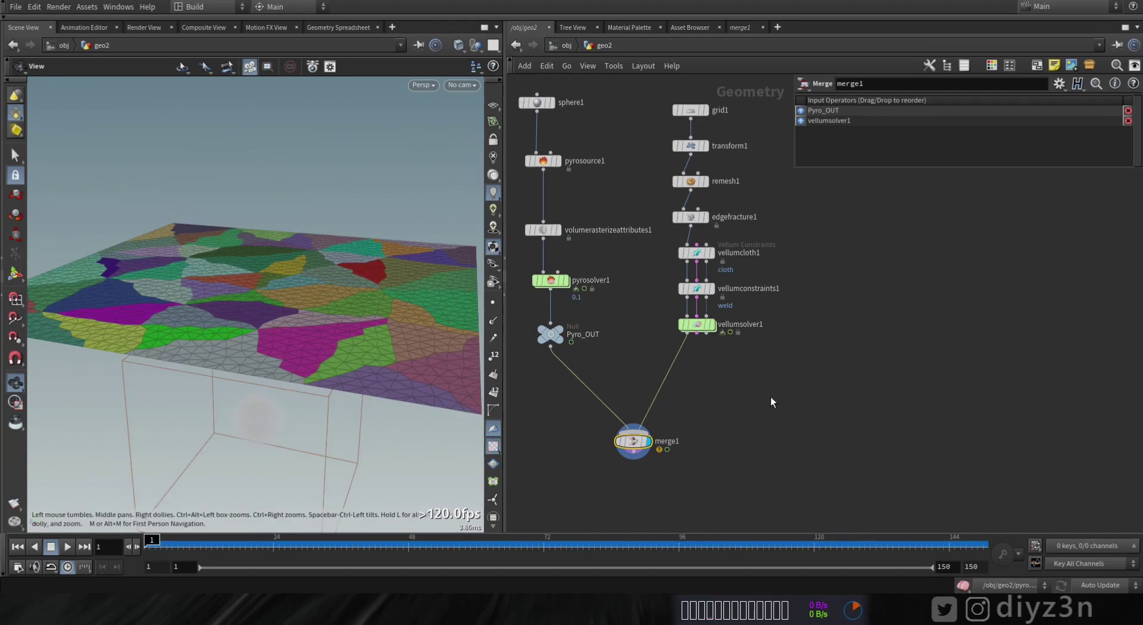
- Insert a File Cache node between vellumsolver1 and merge1, and save the cloth simulation to disk in the background
{"action": "key", "text": "Tab"}
{"action": "left_click", "coordinate": [863, 77]}
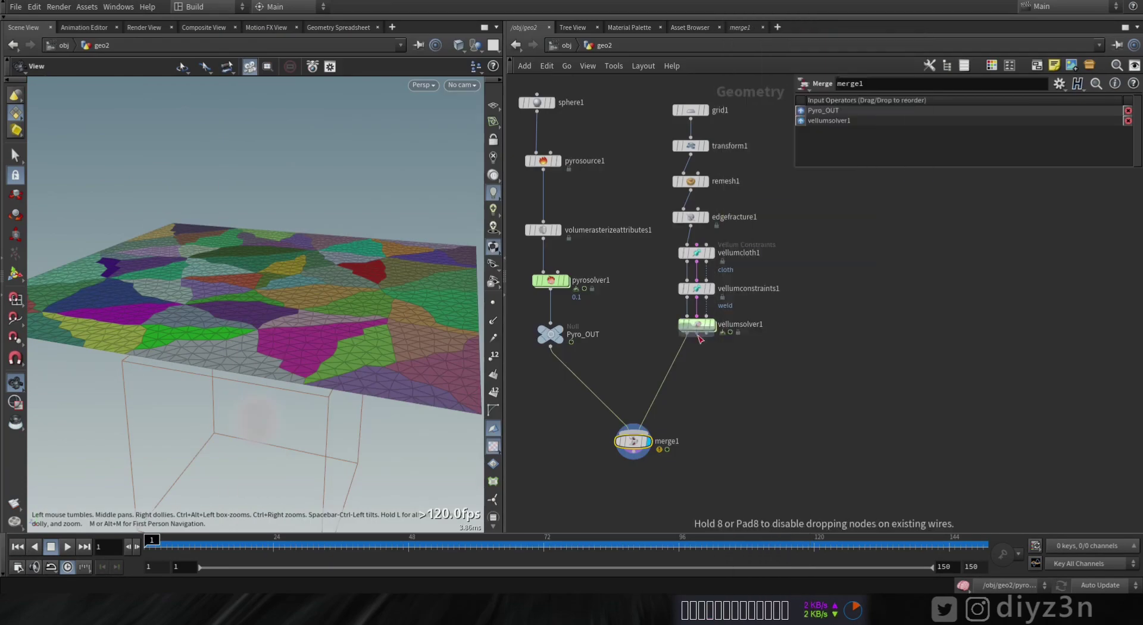
{"action": "left_click", "coordinate": [671, 366]}
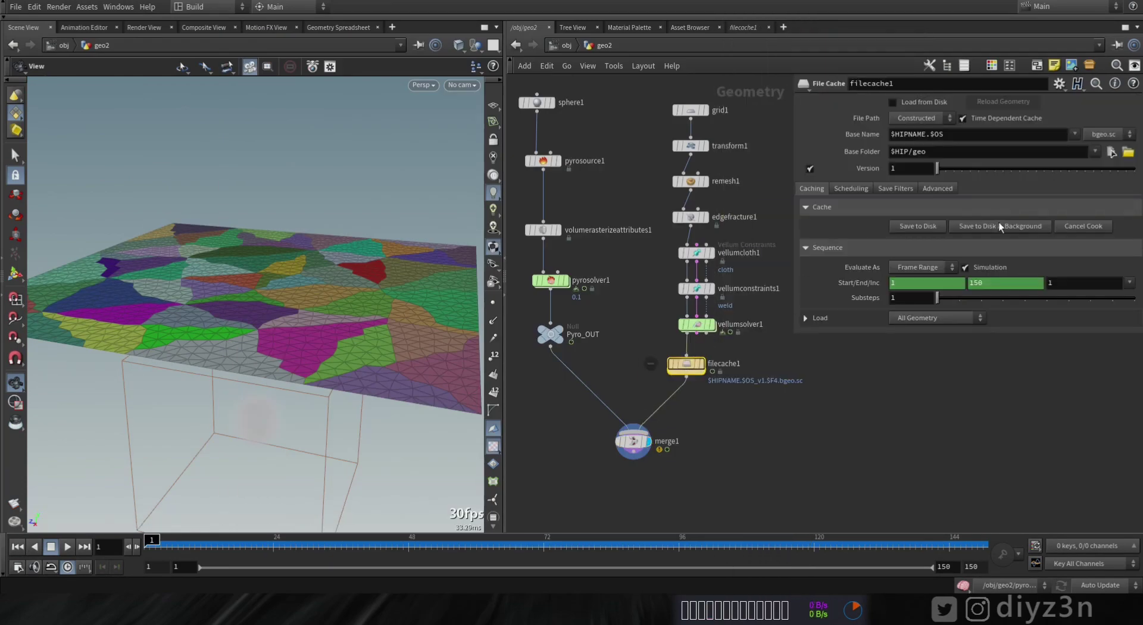
{"action": "left_click", "coordinate": [1000, 227]}
- Move merge1, pyrosolver1 and Pyro_OUT lower in the network to make room beneath filecache1
{"action": "middle_click_drag", "start_coordinate": [783, 445], "coordinate": [814, 392]}
{"action": "left_click_drag", "start_coordinate": [663, 387], "coordinate": [621, 471]}
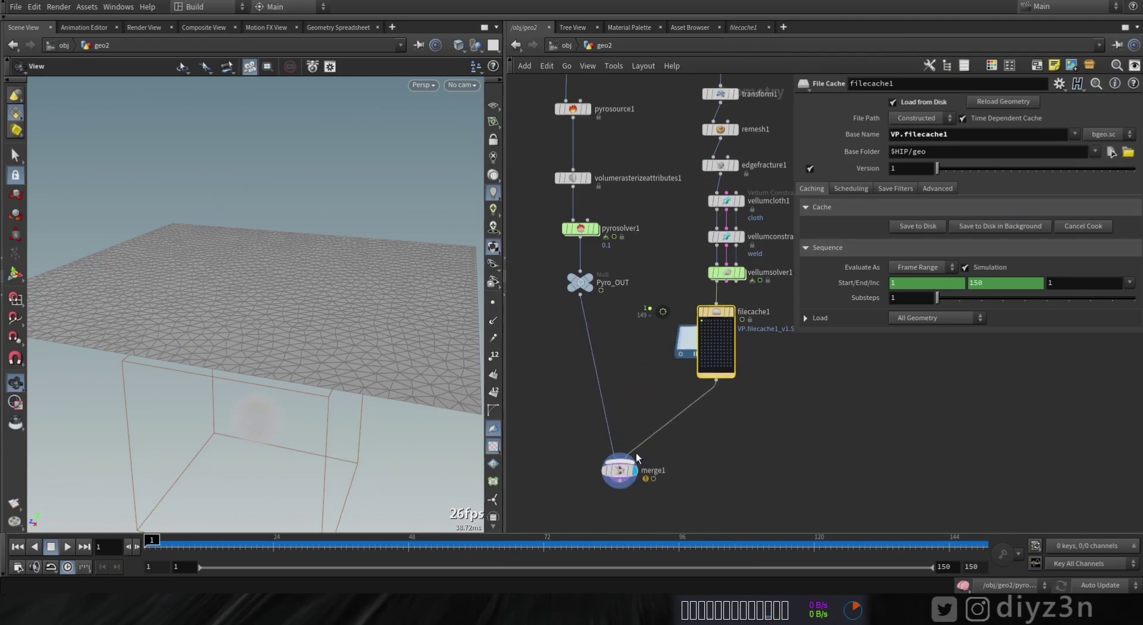
{"action": "middle_click_drag", "start_coordinate": [712, 396], "coordinate": [736, 385]}
{"action": "left_click_drag", "start_coordinate": [534, 190], "coordinate": [631, 290]}
{"action": "left_click_drag", "start_coordinate": [606, 271], "coordinate": [529, 410]}
{"action": "middle_click_drag", "start_coordinate": [637, 452], "coordinate": [649, 377]}
{"action": "left_click_drag", "start_coordinate": [657, 385], "coordinate": [677, 457]}
{"action": "middle_click_drag", "start_coordinate": [676, 457], "coordinate": [730, 411]}
{"action": "left_click_drag", "start_coordinate": [551, 195], "coordinate": [630, 334]}
{"action": "left_click_drag", "start_coordinate": [606, 293], "coordinate": [631, 360]}
{"action": "left_click_drag", "start_coordinate": [723, 415], "coordinate": [791, 442]}
- Move sphere1, pyrosource1 and volumerasterizeattributes1 down to sit closely above pyrosolver1
{"action": "middle_click_drag", "start_coordinate": [687, 341], "coordinate": [699, 527]}
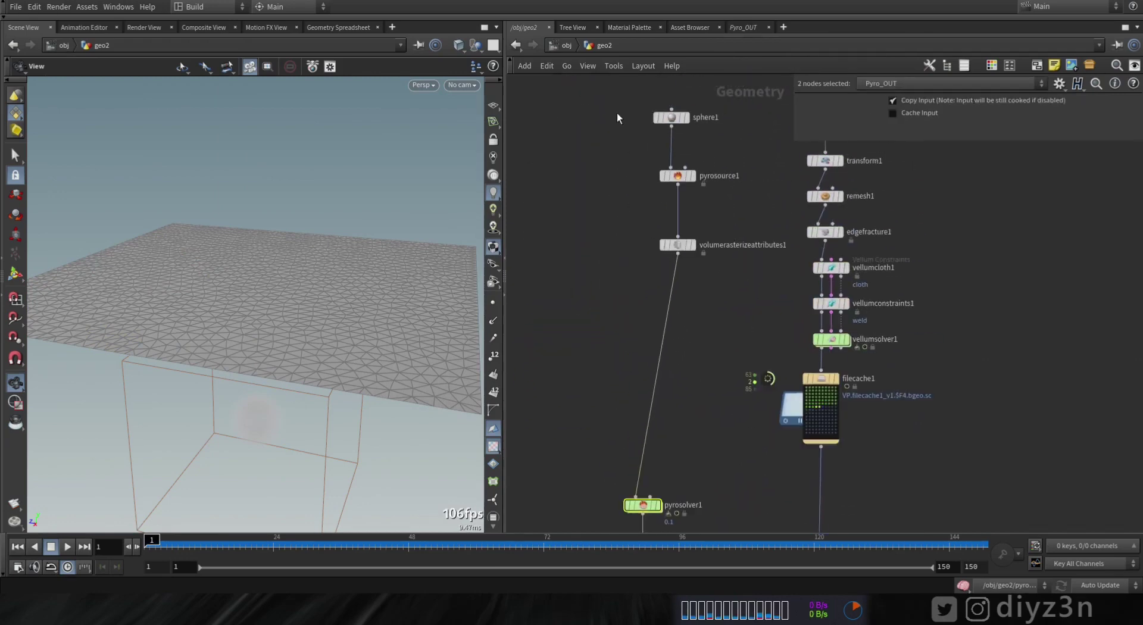
{"action": "left_click_drag", "start_coordinate": [616, 113], "coordinate": [697, 260]}
{"action": "left_click_drag", "start_coordinate": [684, 248], "coordinate": [637, 440]}
{"action": "middle_click_drag", "start_coordinate": [717, 472], "coordinate": [636, 295]}
- Display filecache1 at frame 4, and realign pyrosolver1 and Pyro_OUT in a column beneath the pyro source nodes
{"action": "left_click", "coordinate": [754, 201]}
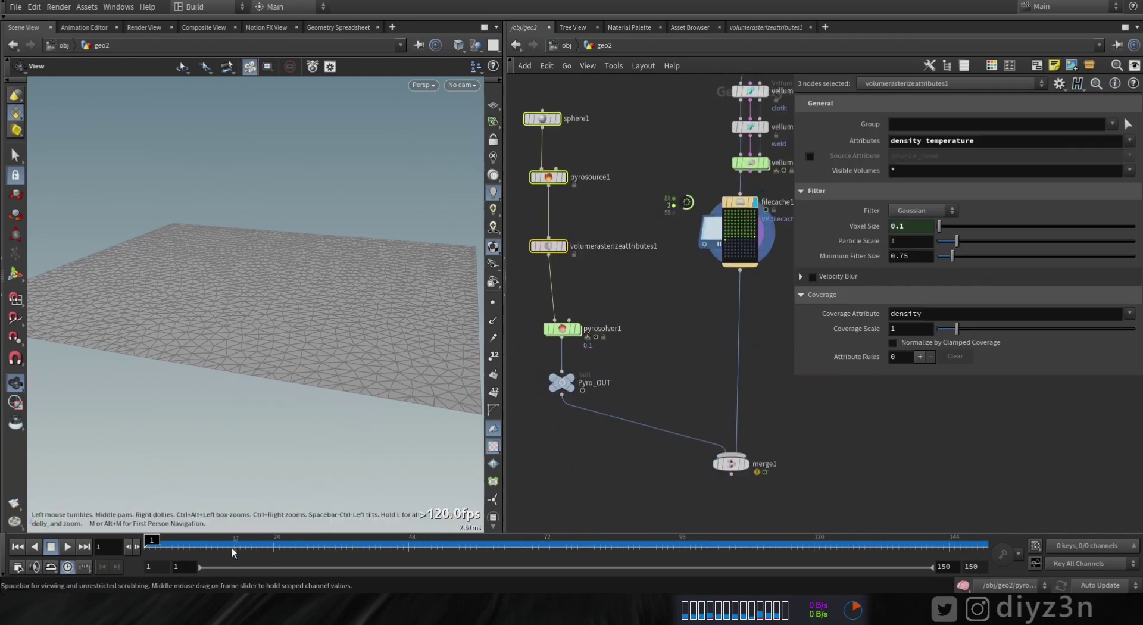
{"action": "left_click_drag", "start_coordinate": [232, 545], "coordinate": [161, 546]}
{"action": "middle_click_drag", "start_coordinate": [654, 350], "coordinate": [693, 368]}
{"action": "left_click_drag", "start_coordinate": [600, 347], "coordinate": [595, 324]}
{"action": "left_click_drag", "start_coordinate": [599, 401], "coordinate": [586, 428]}
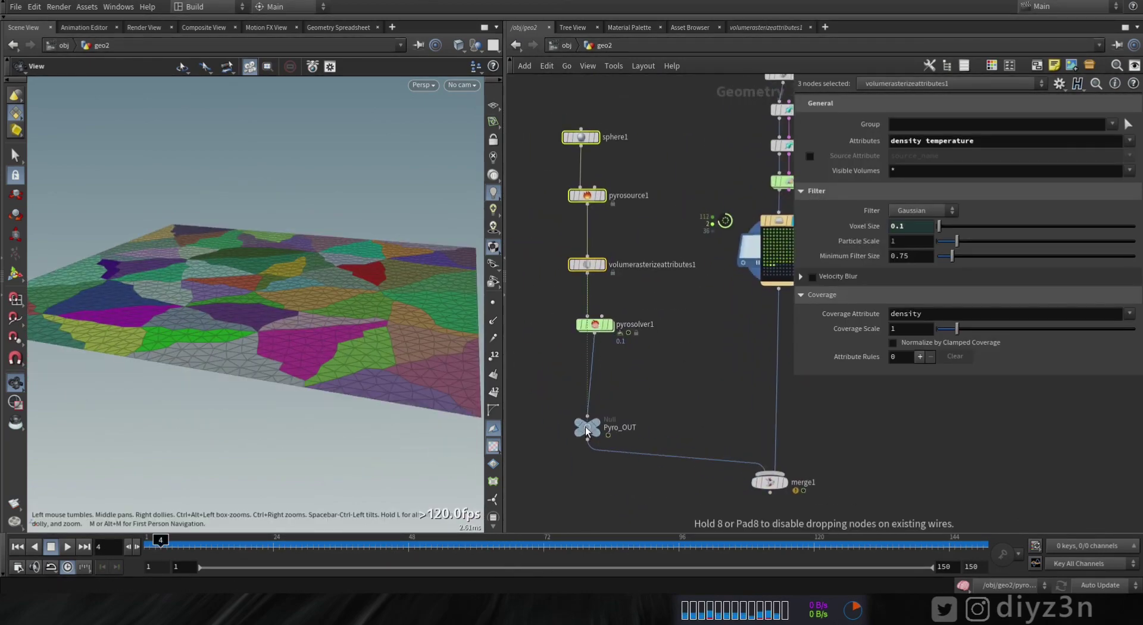
{"action": "left_click_drag", "start_coordinate": [597, 383], "coordinate": [593, 387]}
{"action": "middle_click_drag", "start_coordinate": [677, 328], "coordinate": [634, 348]}
{"action": "left_click", "coordinate": [653, 339]}
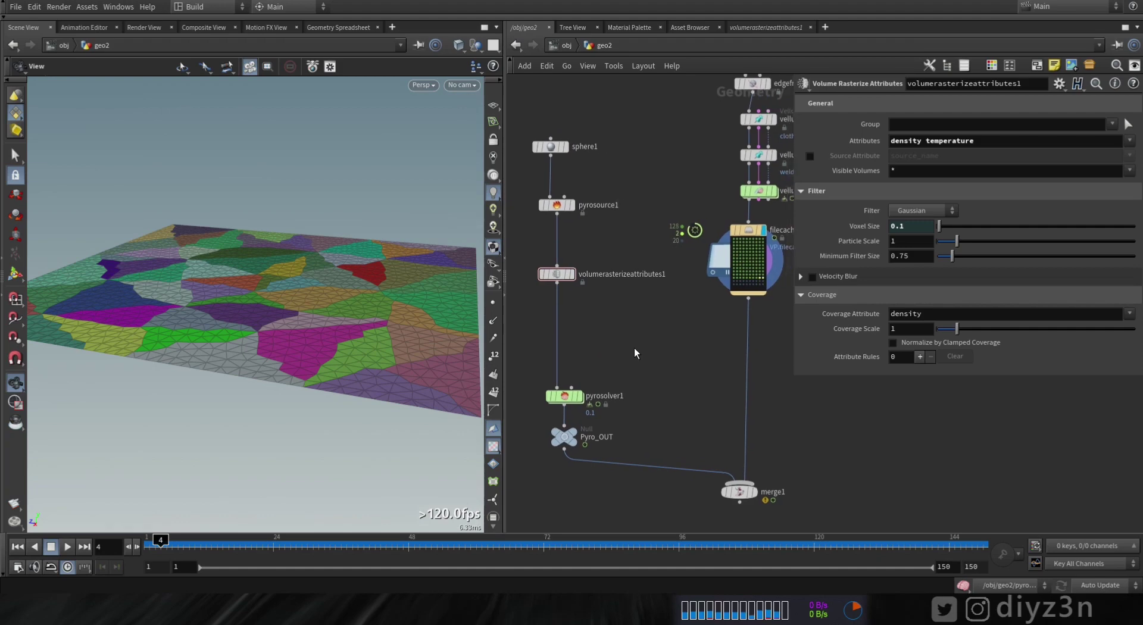
- Add a PolyExtrude node beside the cloth chain and feed it from filecache1
{"action": "key", "text": "Tab"}
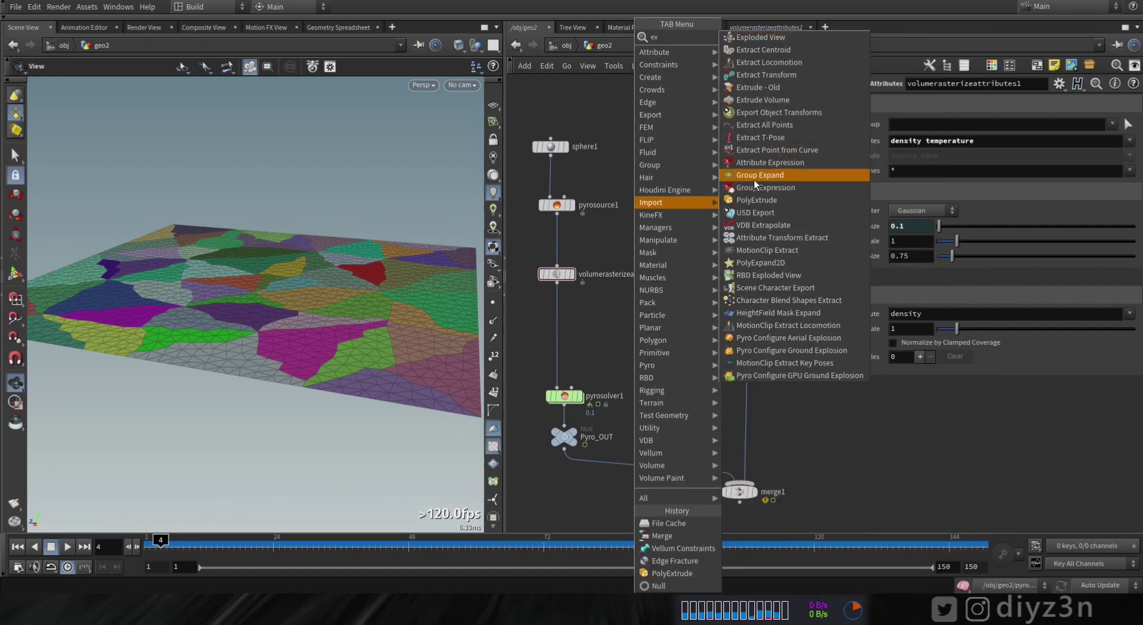
{"action": "left_click", "coordinate": [822, 200]}
{"action": "left_click", "coordinate": [689, 324]}
{"action": "left_click_drag", "start_coordinate": [719, 303], "coordinate": [747, 295]}
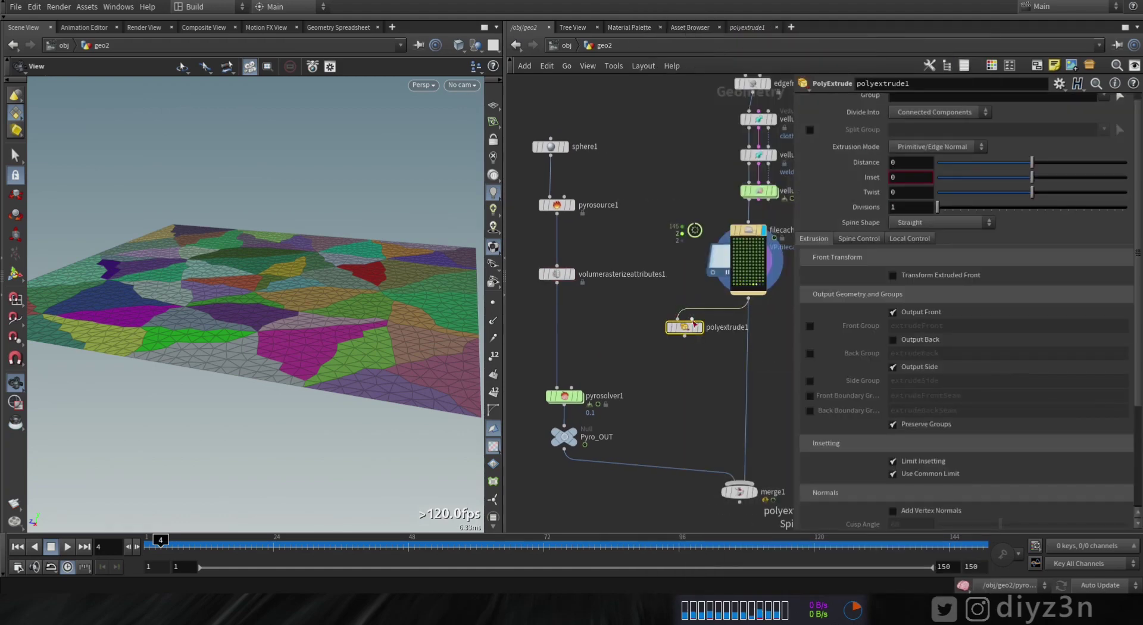
- Display polyextrude1 at frame 69, extrude the cloth pieces by a distance of 0.123 and enable Output Back
{"action": "left_click_drag", "start_coordinate": [160, 543], "coordinate": [526, 543]}
{"action": "right_click_drag", "start_coordinate": [265, 185], "coordinate": [565, 211]}
{"action": "right_click_drag", "start_coordinate": [240, 222], "coordinate": [268, 229]}
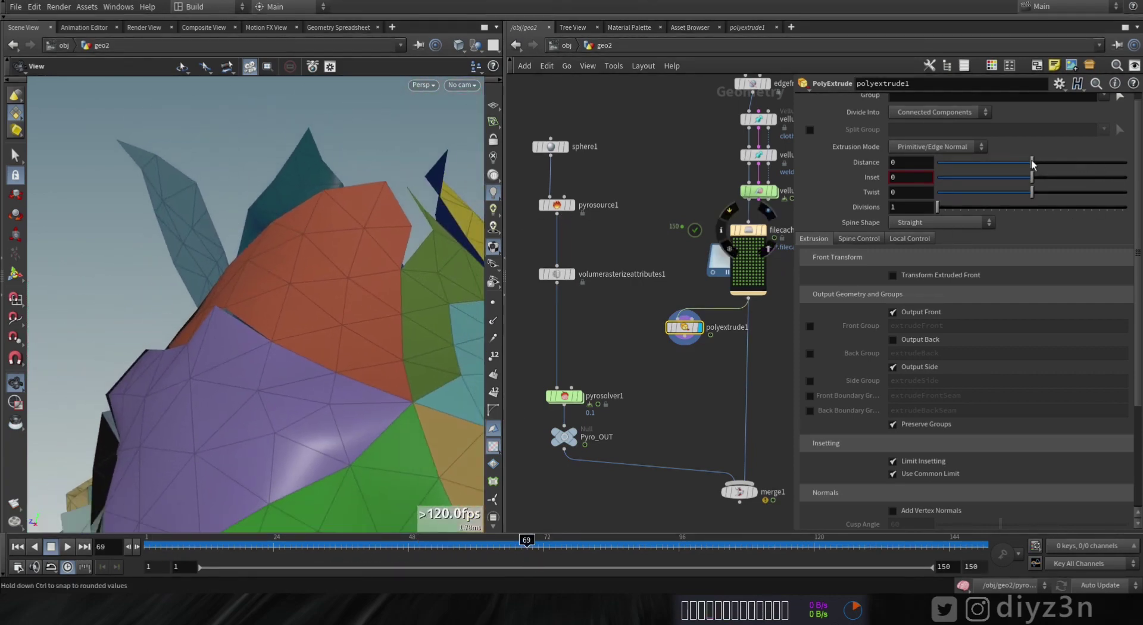
{"action": "left_click_drag", "start_coordinate": [1032, 164], "coordinate": [1043, 171]}
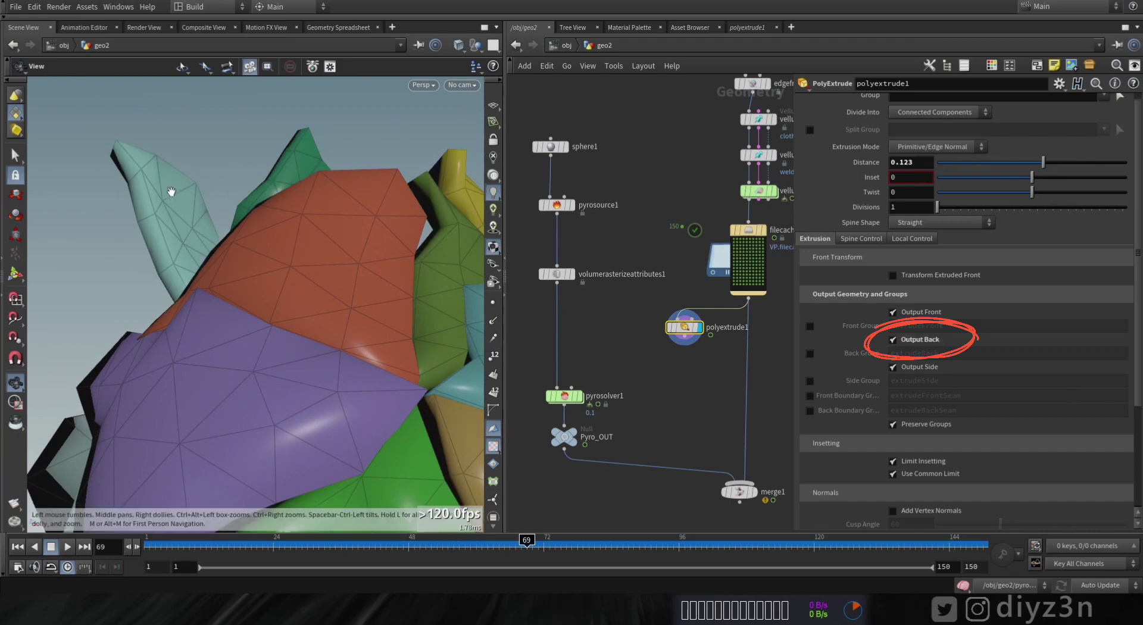
{"action": "left_click", "coordinate": [902, 343]}
{"action": "left_click", "coordinate": [902, 343]}
{"action": "right_click_drag", "start_coordinate": [217, 176], "coordinate": [149, 230]}
{"action": "left_click", "coordinate": [363, 240]}
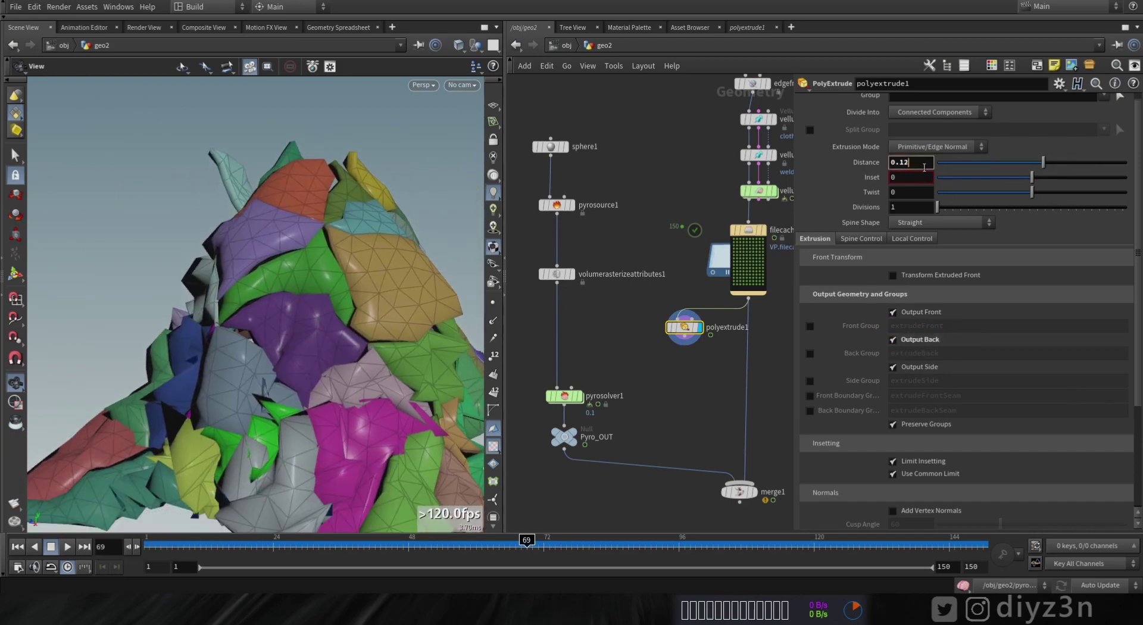
- Reduce the cloth's extrusion distance to 0.05 after checking its thickness
{"action": "key", "text": "Return"}
{"action": "left_click_drag", "start_coordinate": [363, 342], "coordinate": [357, 268]}
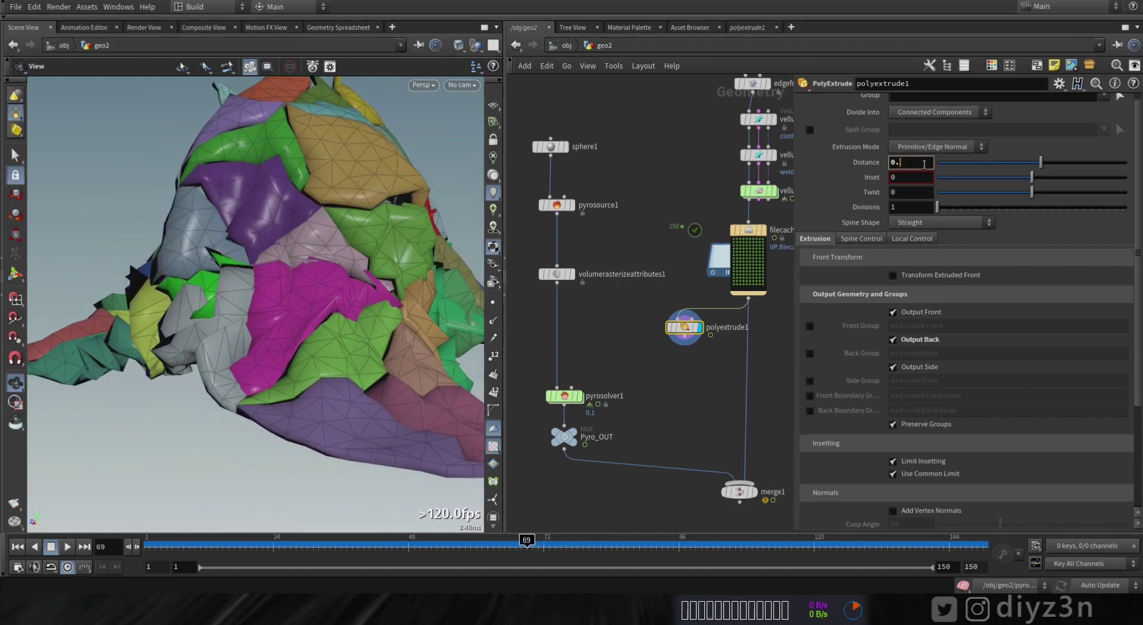
{"action": "key", "text": "Return"}
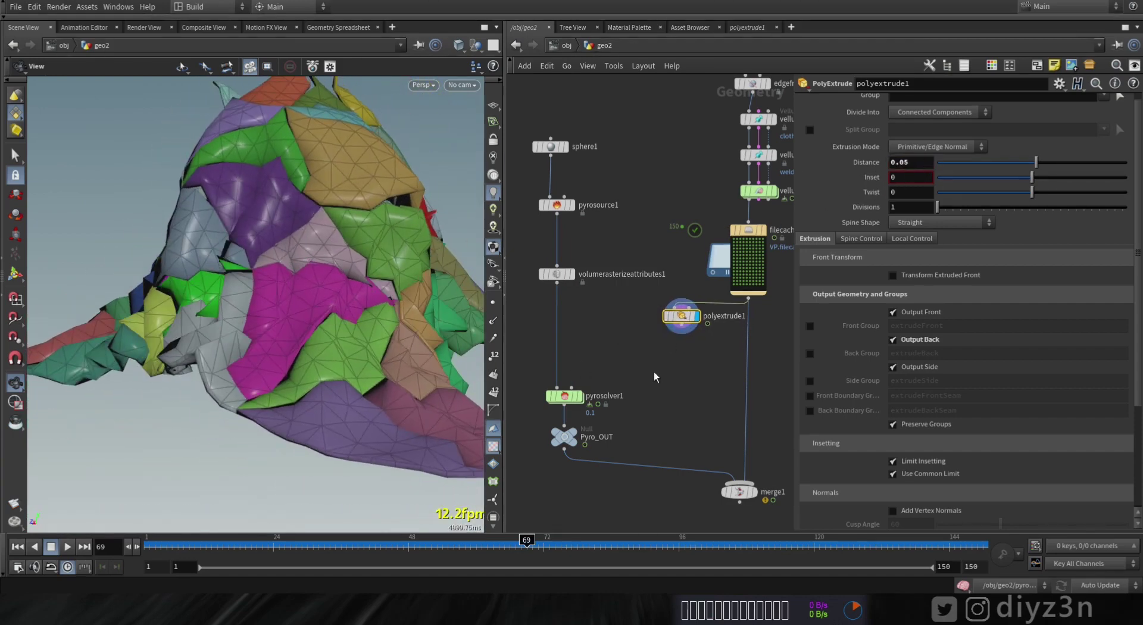
- Add a VDB from Polygons node after polyextrude1 and display its result
{"action": "key", "text": "Tab"}
{"action": "type", "text": "vdbf"}
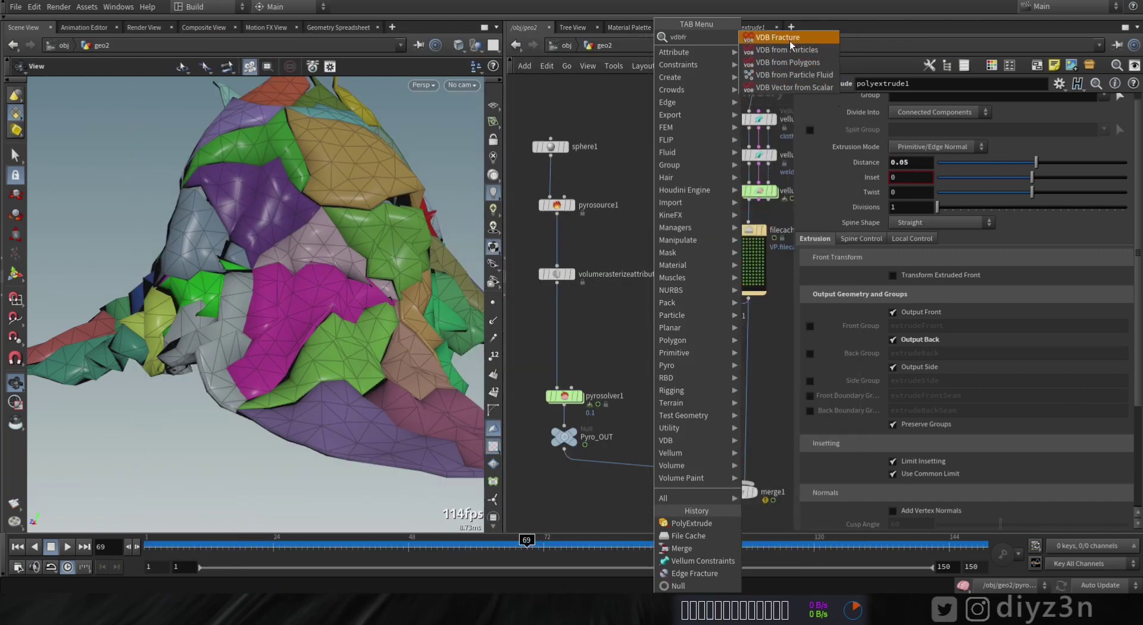
{"action": "left_click", "coordinate": [787, 62]}
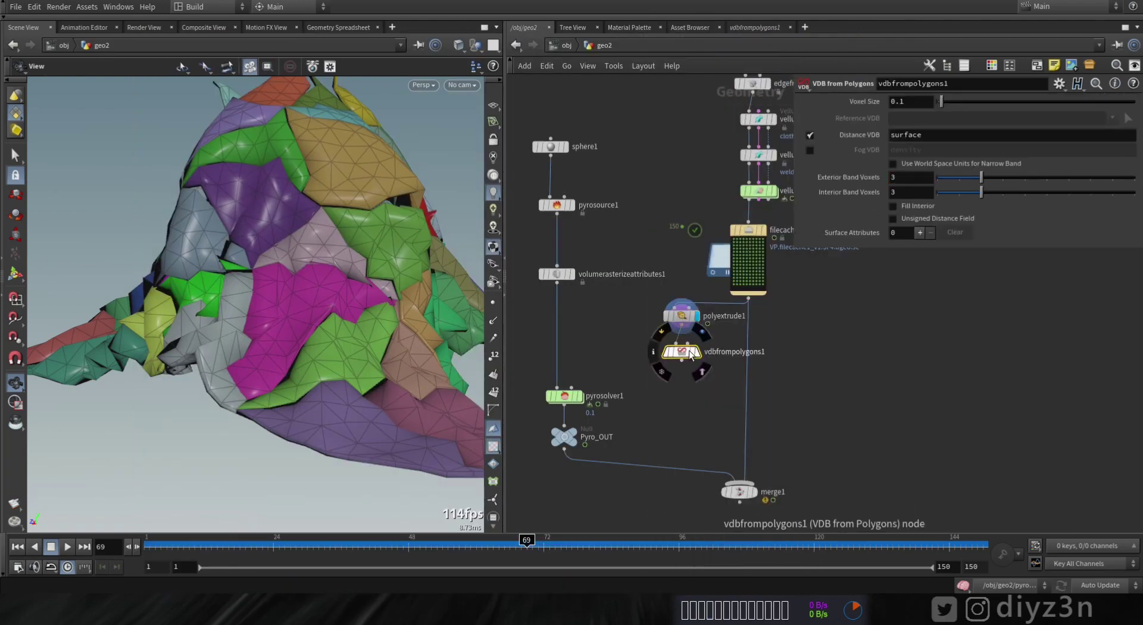
{"action": "left_click", "coordinate": [671, 354]}
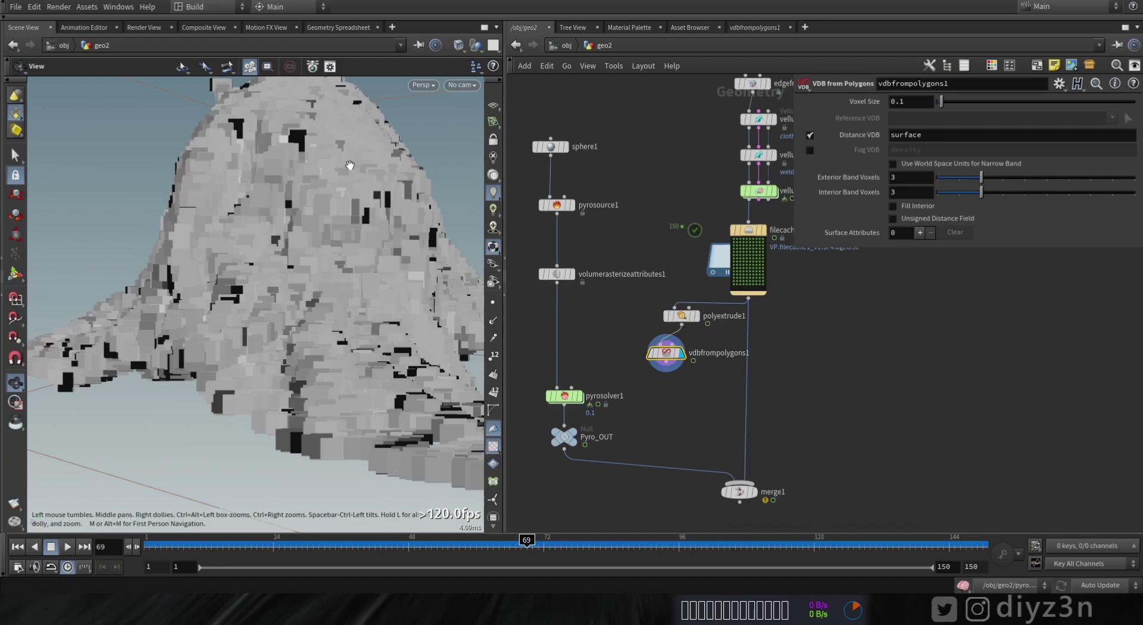
- Set the VDB from Polygons voxel size to 0.05 and inspect the cloth volume up close
{"action": "left_click_drag", "start_coordinate": [350, 166], "coordinate": [171, 229]}
{"action": "left_click", "coordinate": [918, 108]}
{"action": "type", "text": "0.05"}
{"action": "key", "text": "Return"}
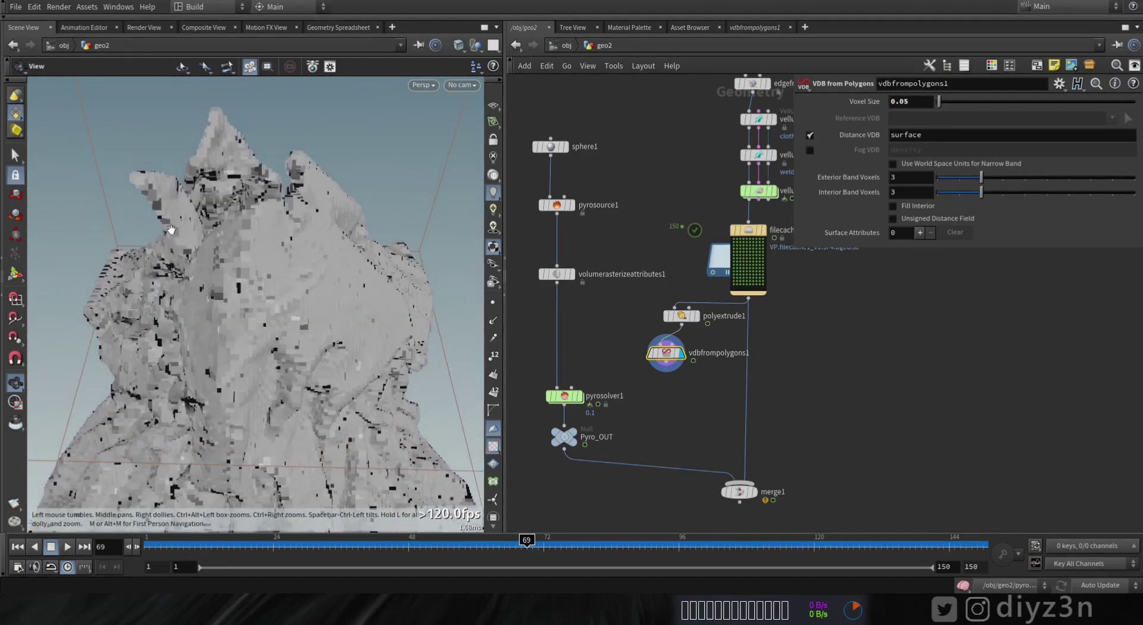
{"action": "right_click_drag", "start_coordinate": [171, 229], "coordinate": [110, 240]}
{"action": "left_click_drag", "start_coordinate": [110, 240], "coordinate": [197, 228]}
{"action": "right_click_drag", "start_coordinate": [197, 228], "coordinate": [260, 228]}
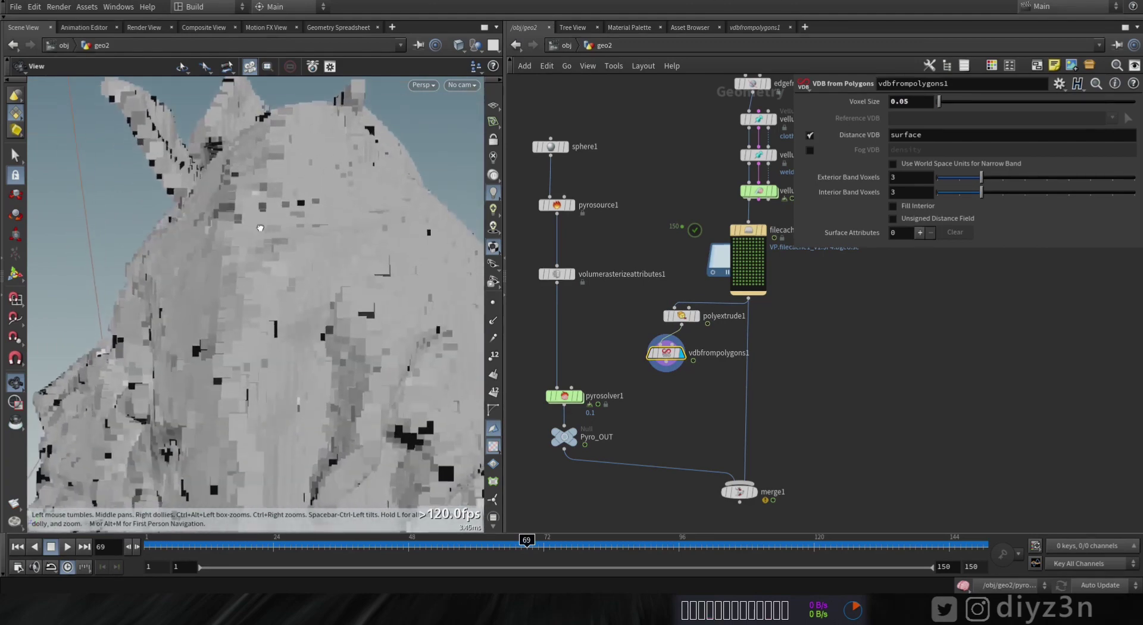
- Connect vdbfrompolygons1 to the Collision Geometry/Volumes input of pyrosolver1
{"action": "left_click_drag", "start_coordinate": [260, 228], "coordinate": [310, 225]}
{"action": "middle_click_drag", "start_coordinate": [605, 424], "coordinate": [609, 367]}
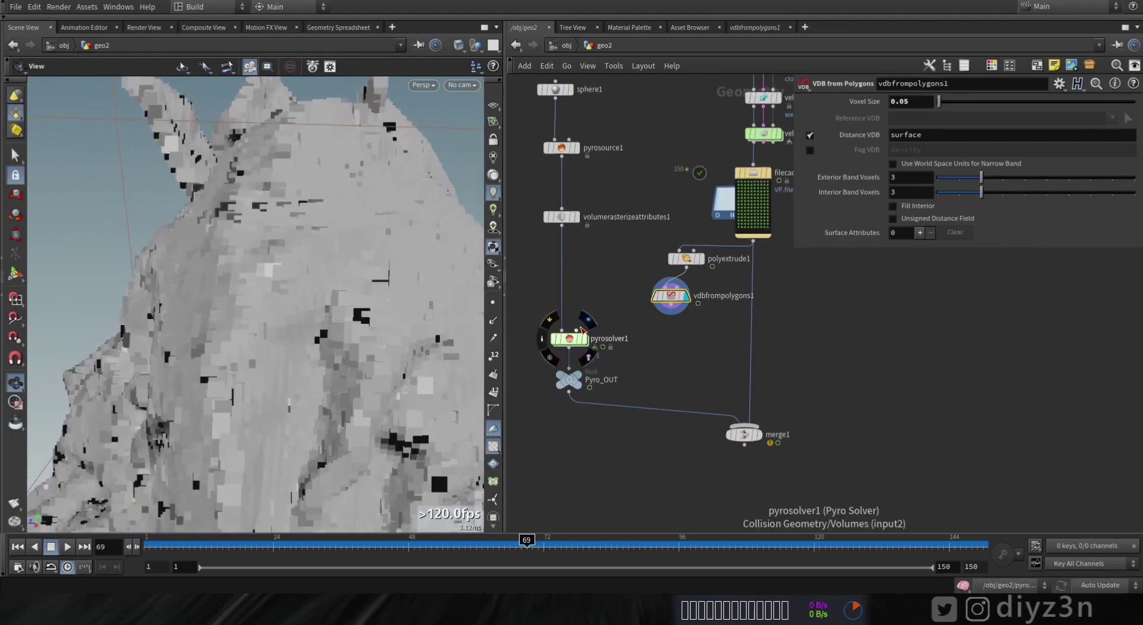
{"action": "left_click", "coordinate": [576, 329]}
- Set pyrosolver1's source collision type to SDF + Volume Velocity and use surface as the collision SDF
{"action": "left_click", "coordinate": [573, 338]}
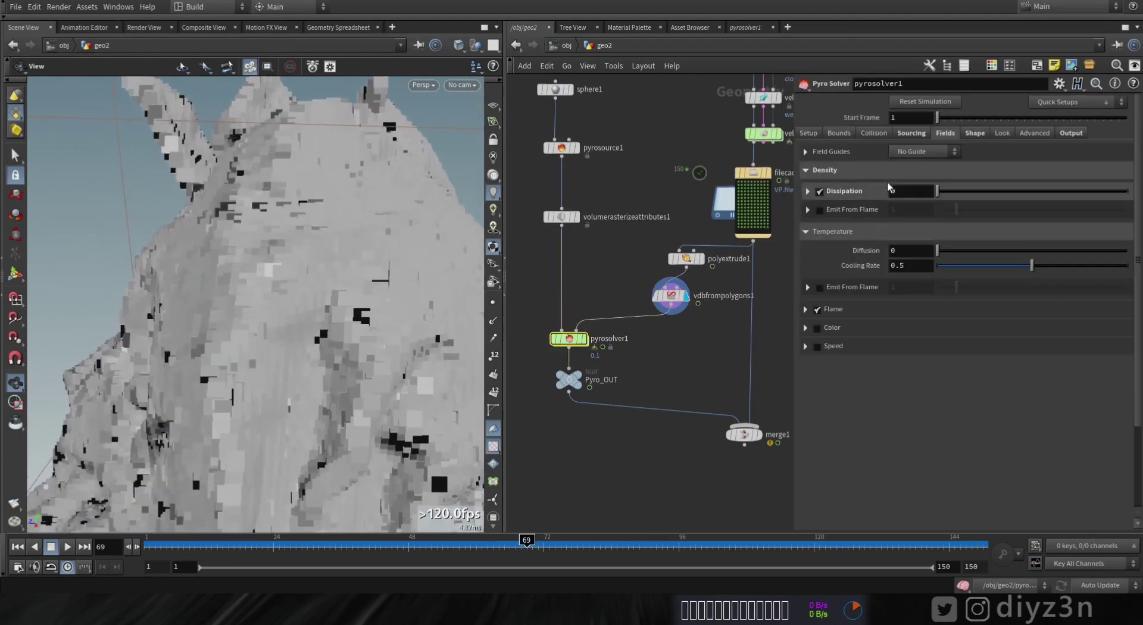
{"action": "left_click", "coordinate": [881, 138]}
{"action": "left_click", "coordinate": [936, 202]}
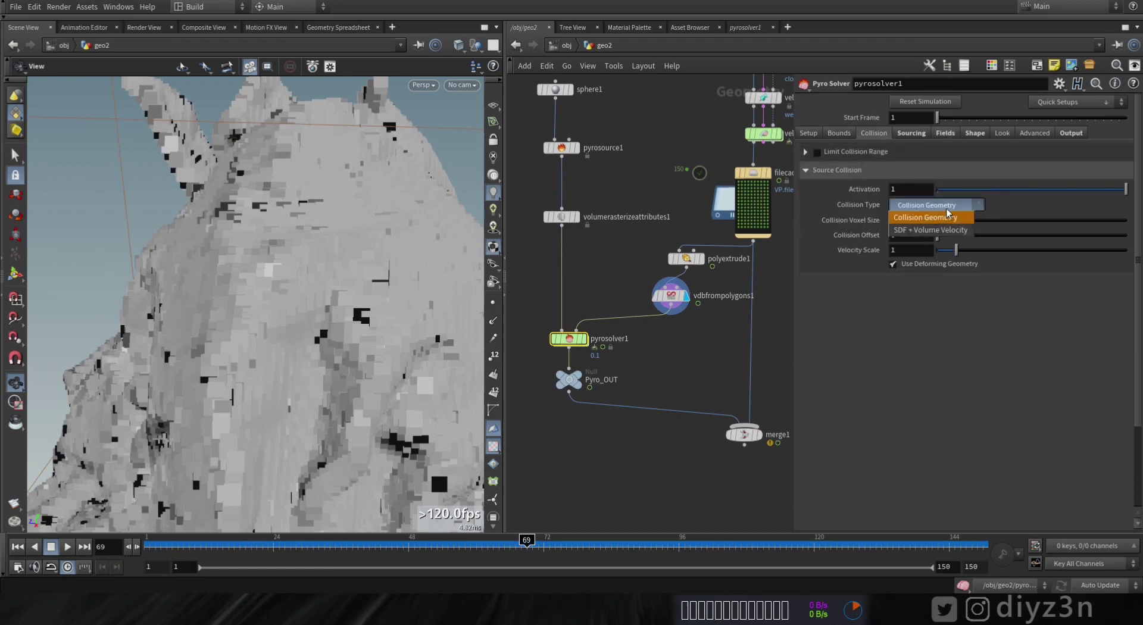
{"action": "left_click", "coordinate": [932, 224]}
{"action": "left_click", "coordinate": [666, 301]}
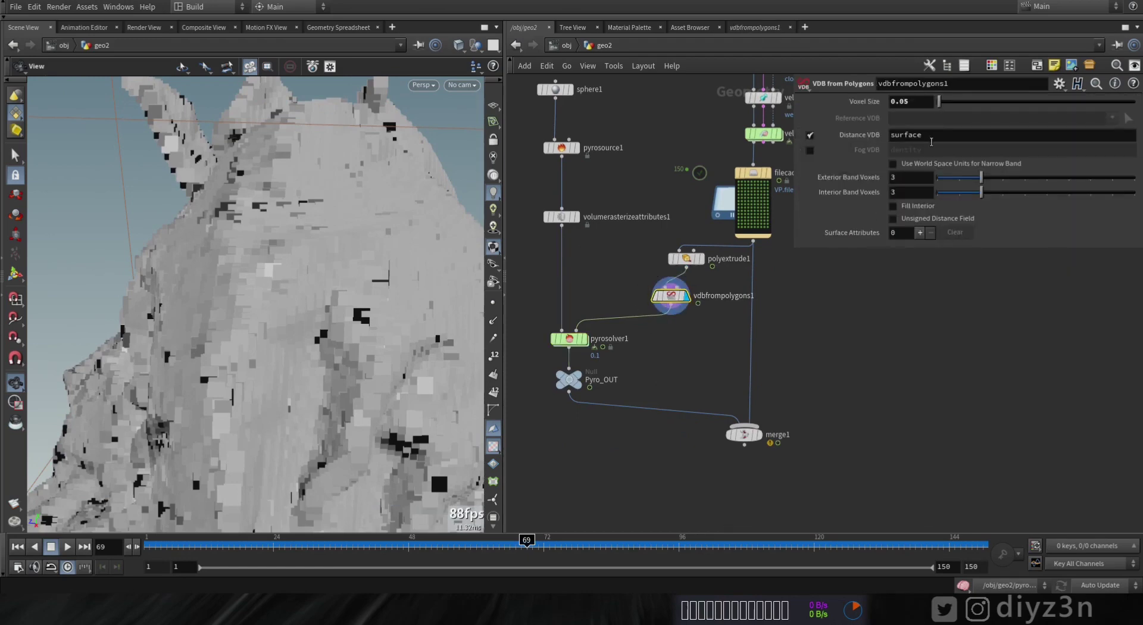
{"action": "left_click", "coordinate": [569, 339]}
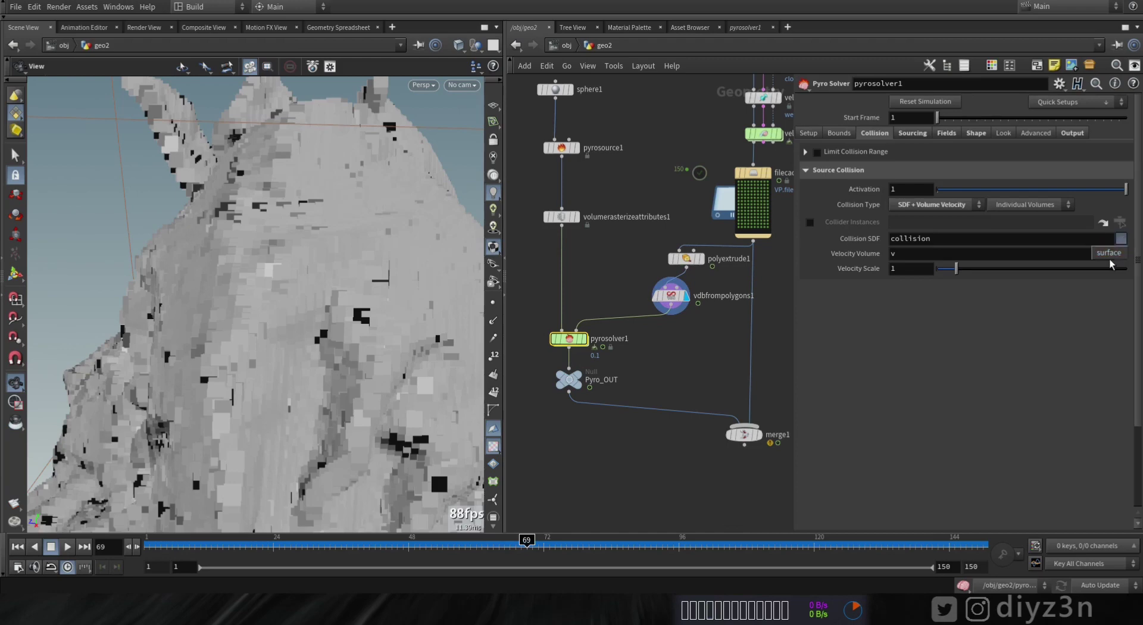
- Display pyrosolver1 and simulate the smoke from frame 1 to check its collision with the cloth
{"action": "middle_click_drag", "start_coordinate": [691, 406], "coordinate": [649, 372]}
{"action": "left_click", "coordinate": [540, 304]}
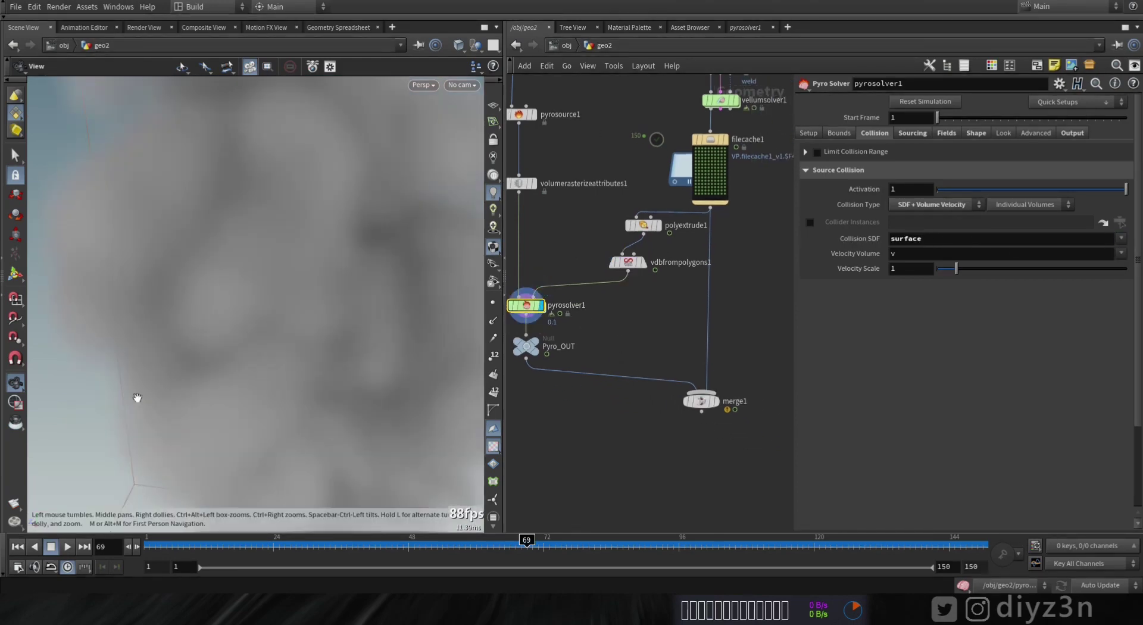
{"action": "left_click", "coordinate": [17, 546]}
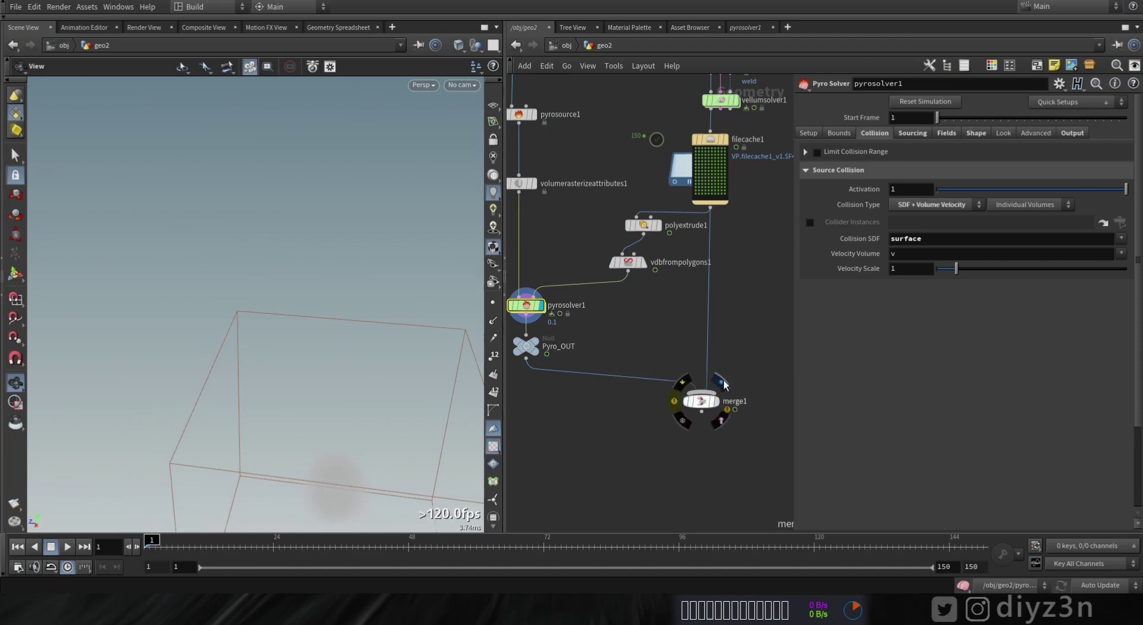
{"action": "left_click_drag", "start_coordinate": [365, 357], "coordinate": [284, 279]}
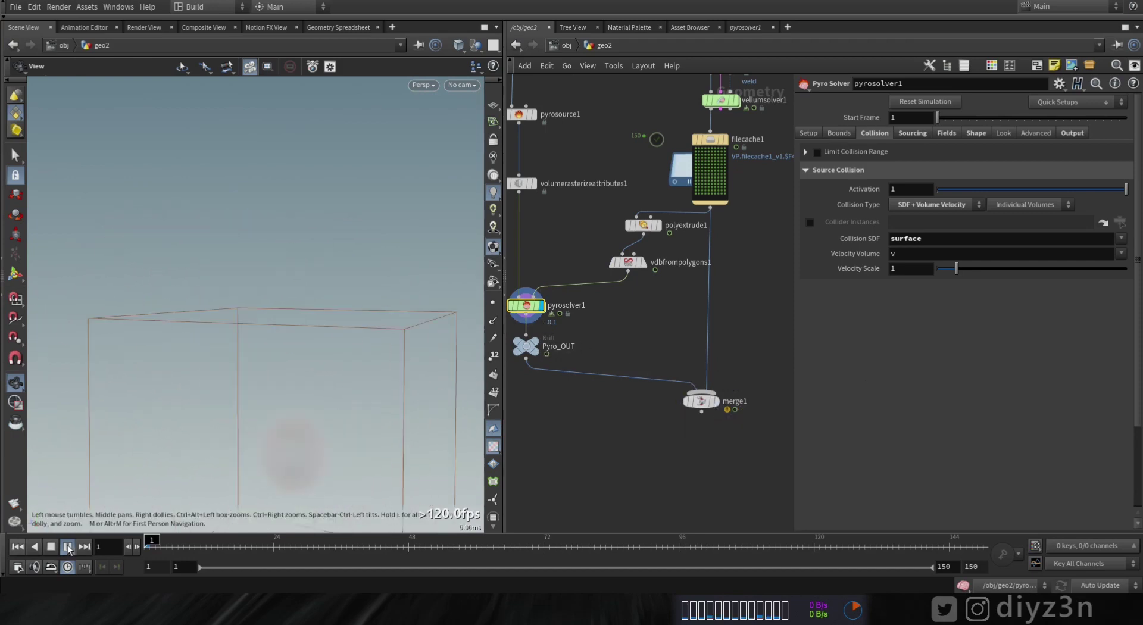
{"action": "left_click", "coordinate": [68, 546]}
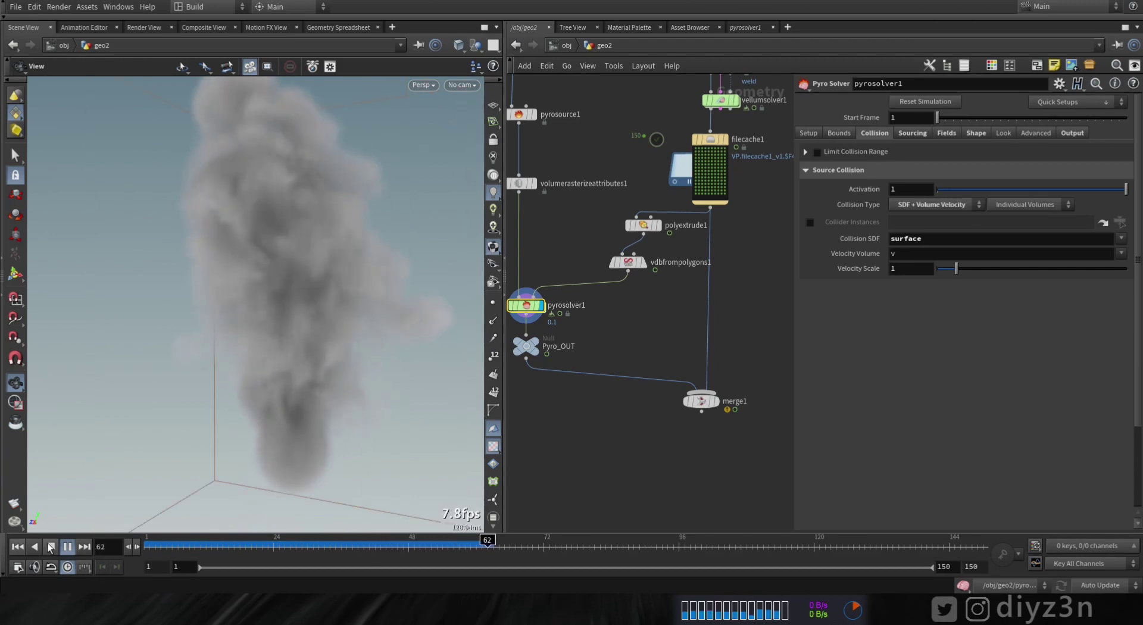
- Display merge1, play the smoke together with the cloth from frame 1, and return to the first frame
{"action": "left_click", "coordinate": [17, 547]}
{"action": "left_click", "coordinate": [722, 382]}
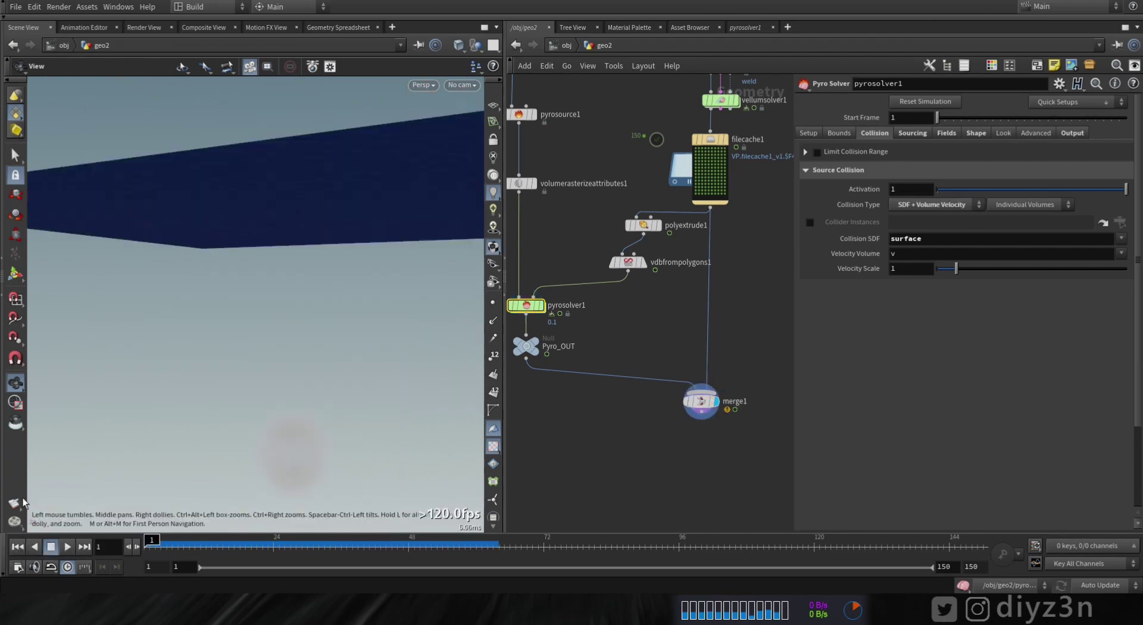
{"action": "left_click", "coordinate": [66, 547]}
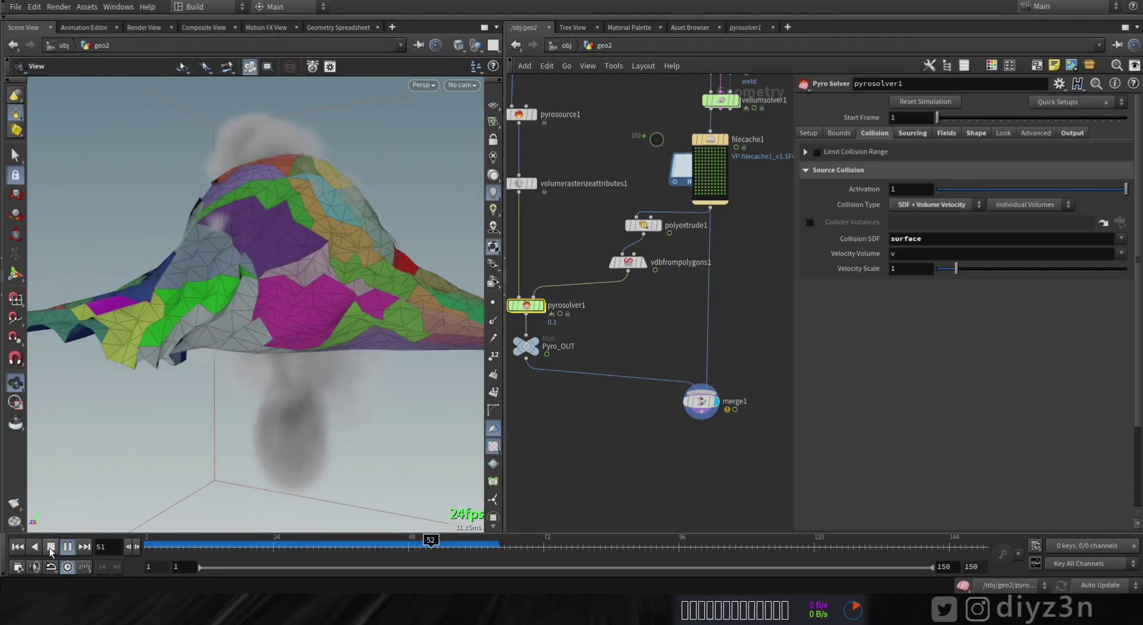
{"action": "left_click_drag", "start_coordinate": [283, 193], "coordinate": [3, 505]}
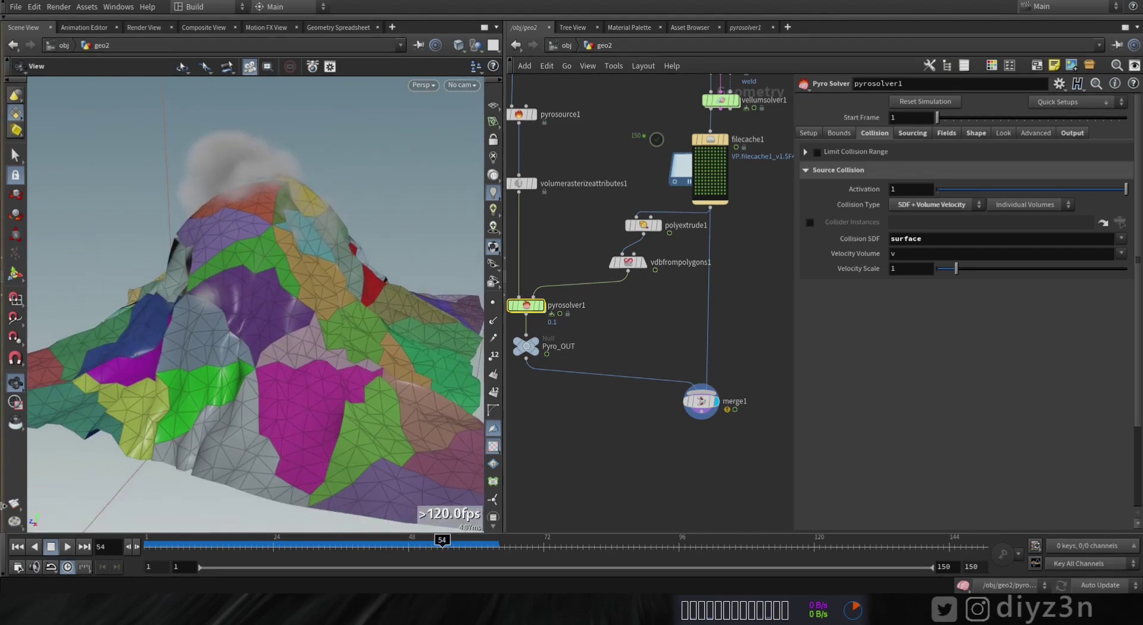
{"action": "left_click", "coordinate": [18, 548]}
- Insert a VDB Reshape SDF node between vdbfrompolygons1 and pyrosolver1, dilating the collision volume with an offset of 0.91
{"action": "key", "text": "Tab"}
{"action": "type", "text": "res"}
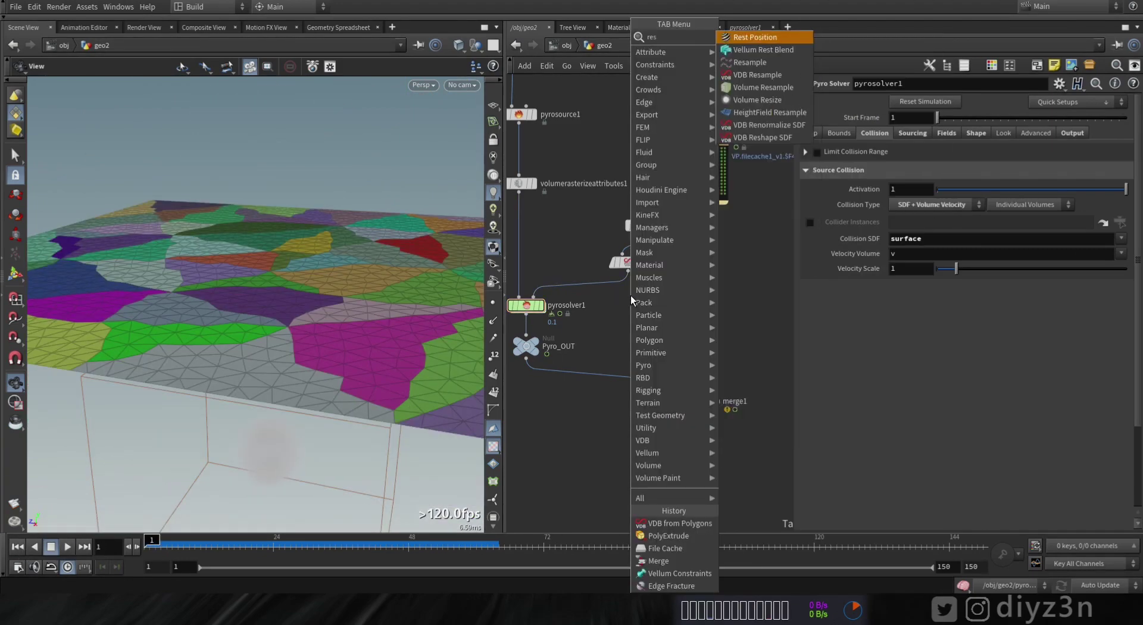
{"action": "left_click", "coordinate": [768, 138]}
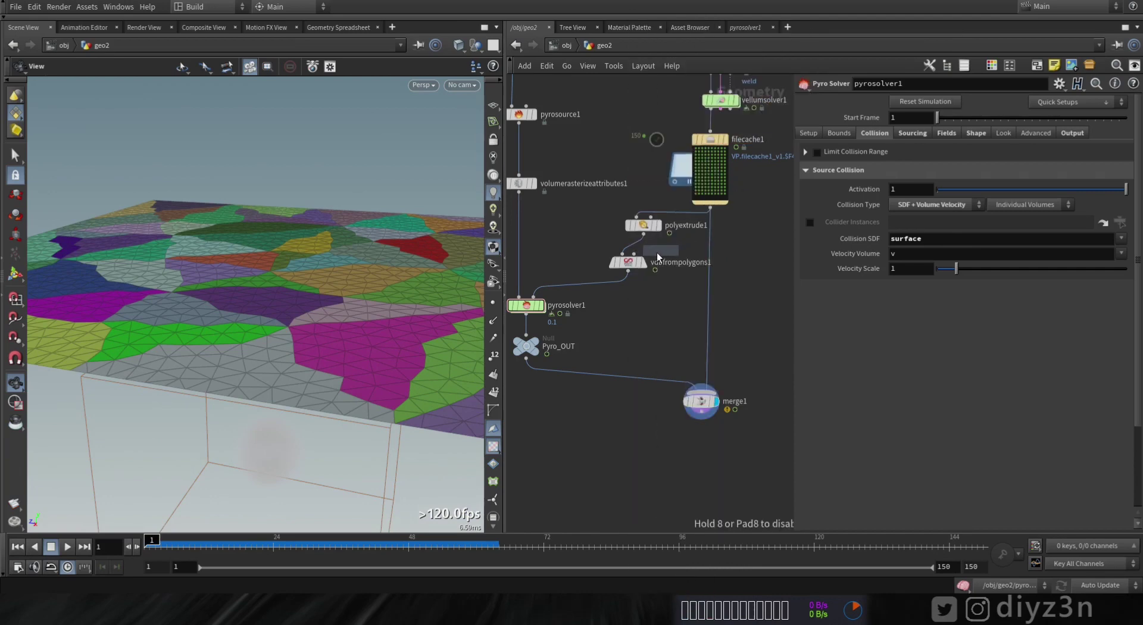
{"action": "left_click", "coordinate": [613, 287]}
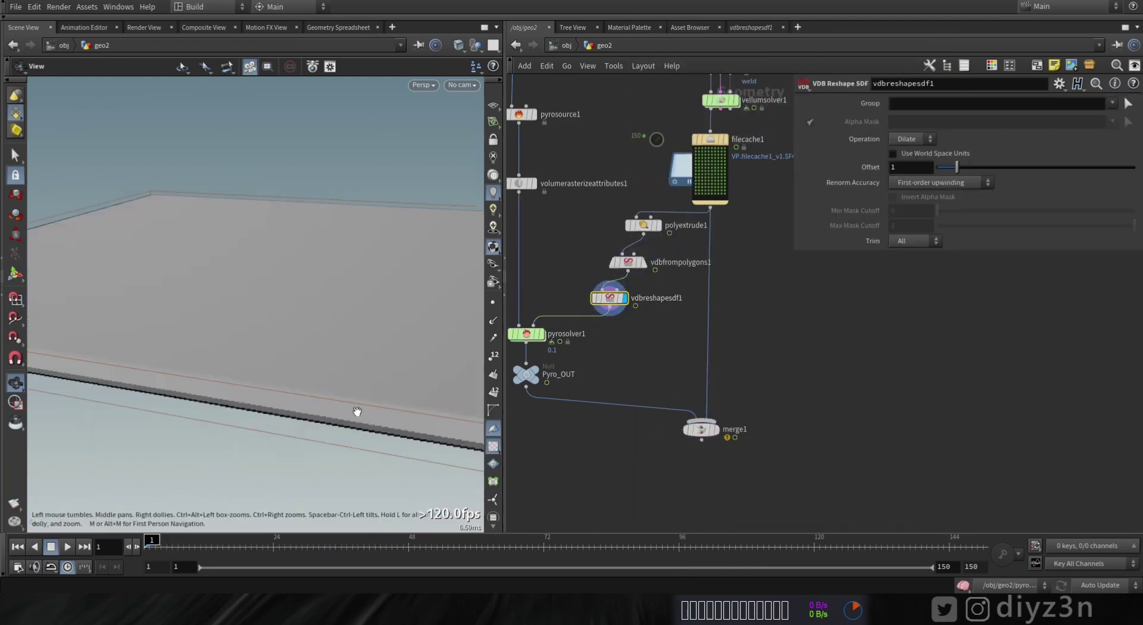
{"action": "left_click_drag", "start_coordinate": [956, 167], "coordinate": [956, 169]}
- Resimulate from frame 1 with merge1 displayed and inspect how the smoke collides with the underside of the cloth
{"action": "middle_click_drag", "start_coordinate": [639, 332], "coordinate": [651, 271]}
{"action": "mouse_move", "coordinate": [556, 260]}
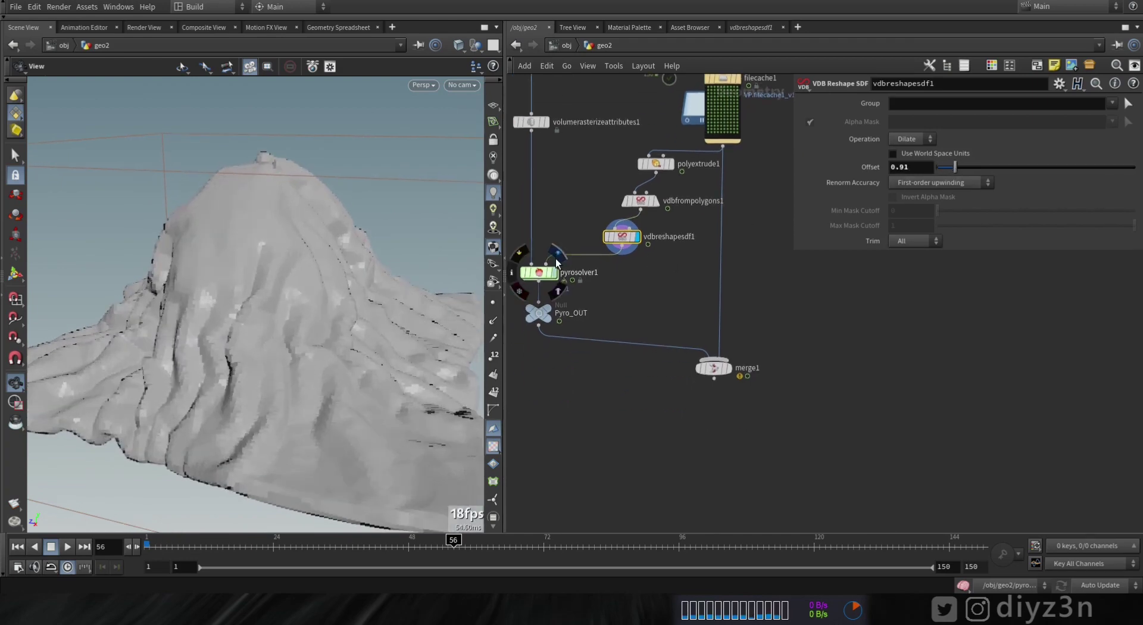
{"action": "left_click", "coordinate": [17, 547]}
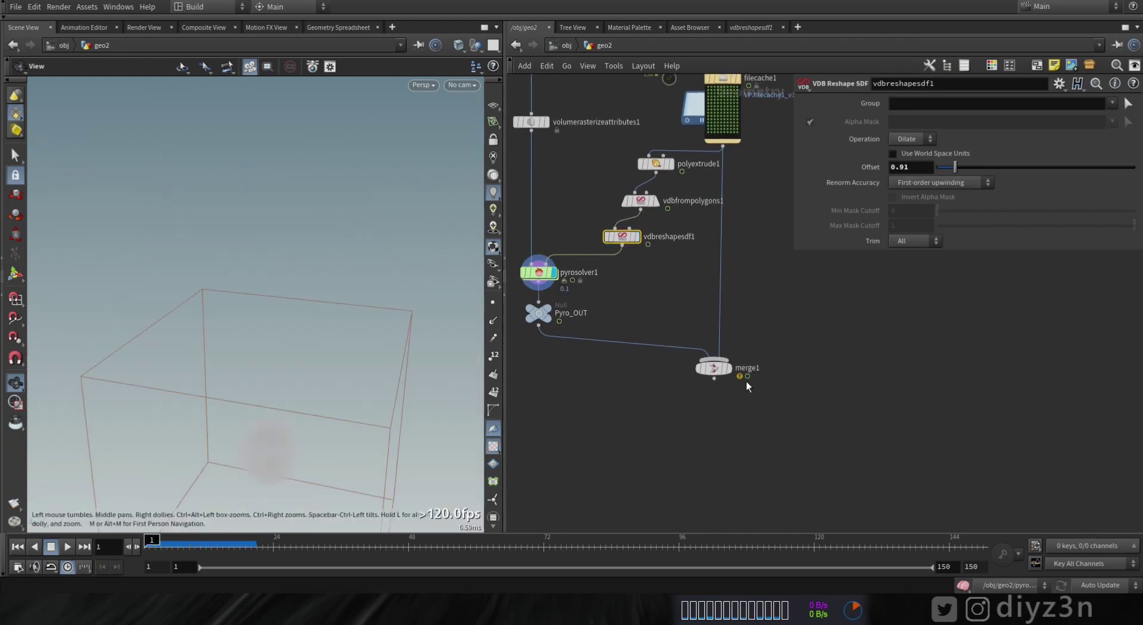
{"action": "left_click", "coordinate": [732, 351]}
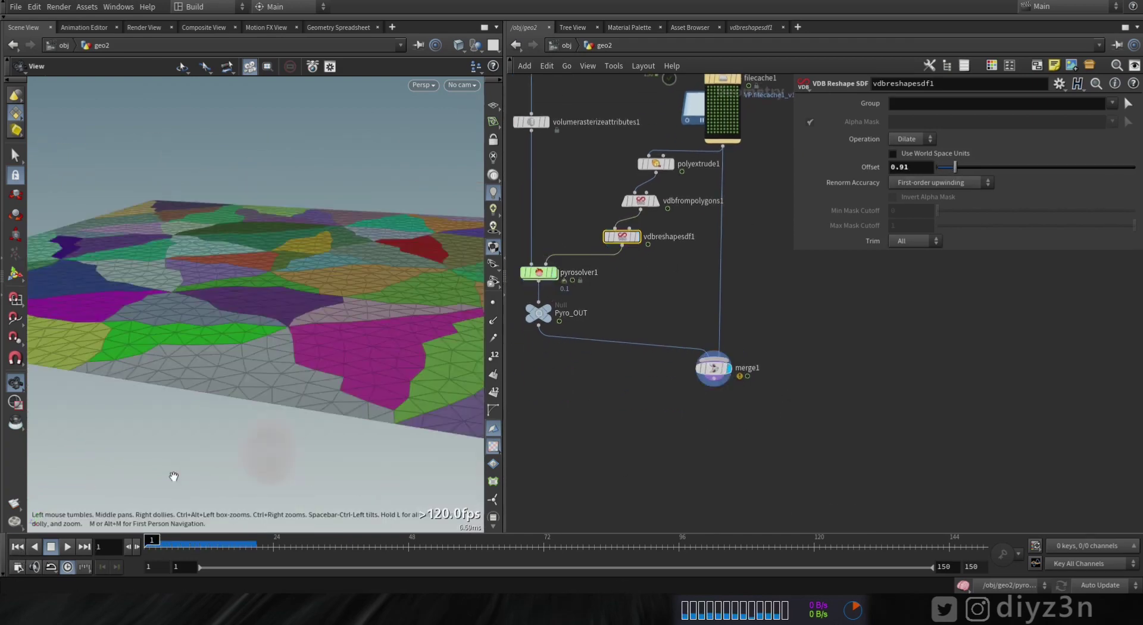
{"action": "left_click", "coordinate": [67, 546]}
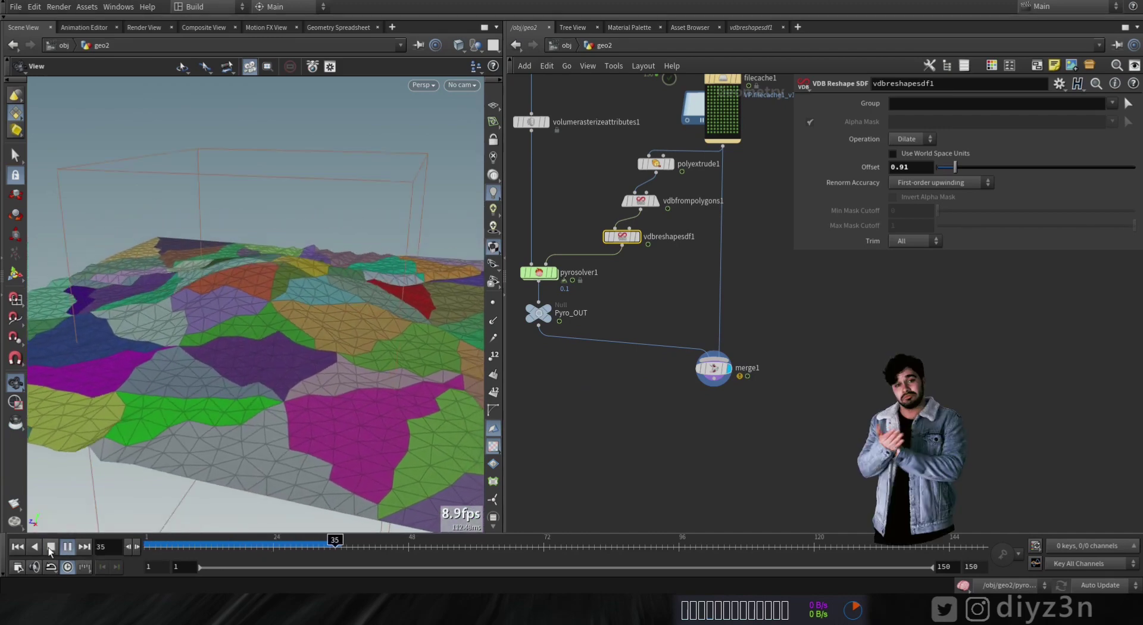
{"action": "left_click", "coordinate": [50, 547]}
{"action": "left_click_drag", "start_coordinate": [221, 321], "coordinate": [137, 437]}
{"action": "left_click", "coordinate": [67, 547]}
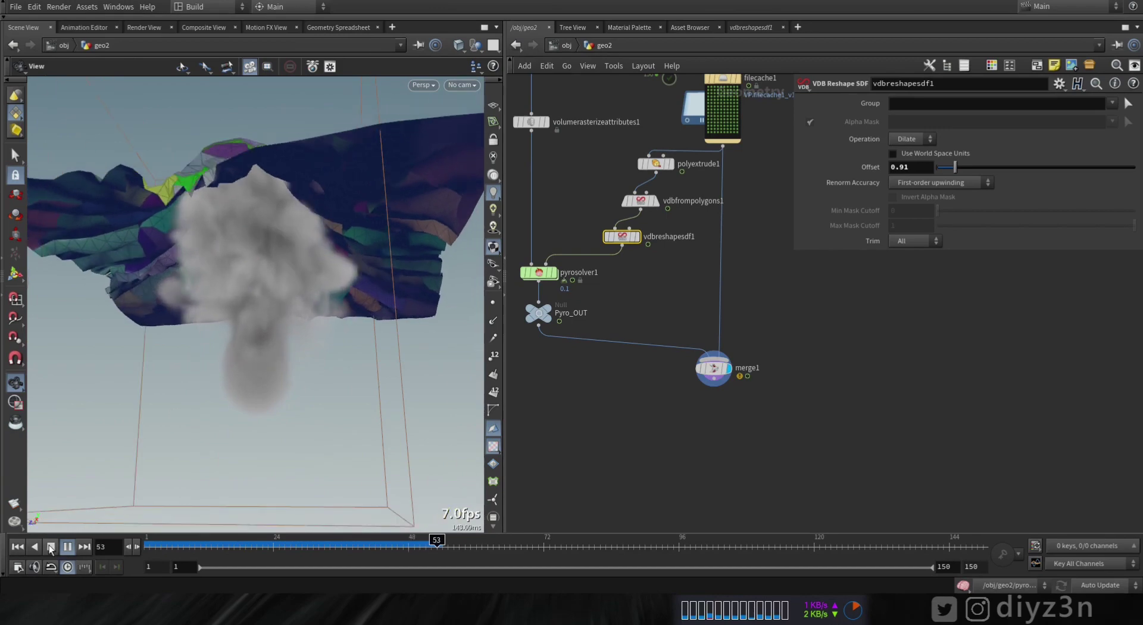
{"action": "left_click", "coordinate": [50, 546]}
{"action": "left_click_drag", "start_coordinate": [243, 375], "coordinate": [381, 357]}
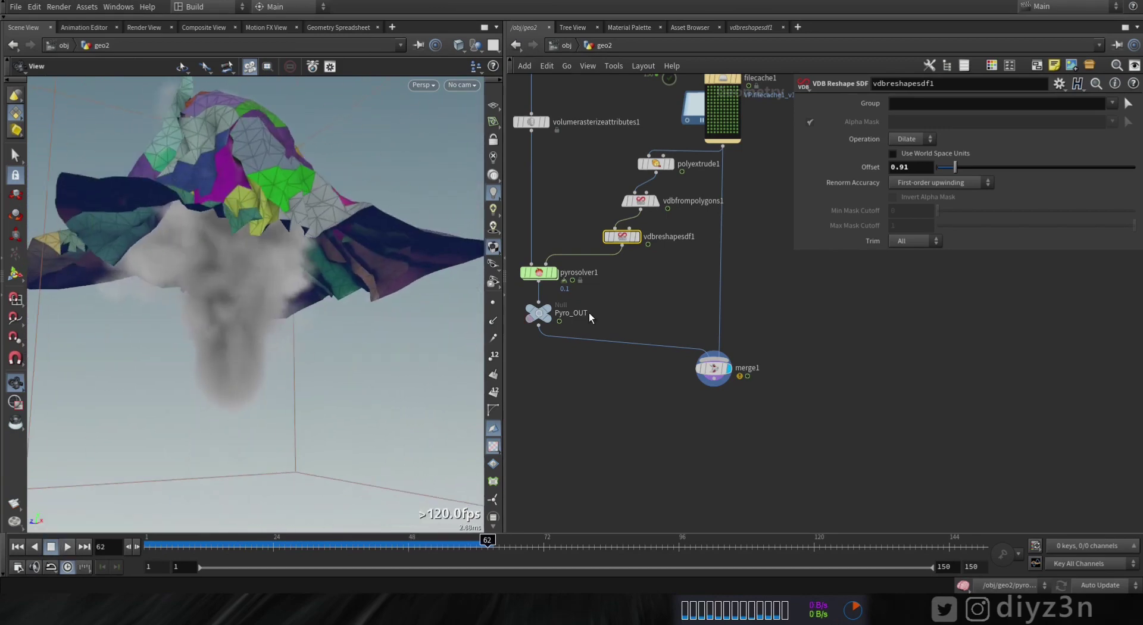
- Display pyrosolver1 alone, examine the smoke's shape across the simulated frames, and return to frame 1
{"action": "left_click", "coordinate": [552, 273]}
{"action": "left_click_drag", "start_coordinate": [320, 219], "coordinate": [254, 314]}
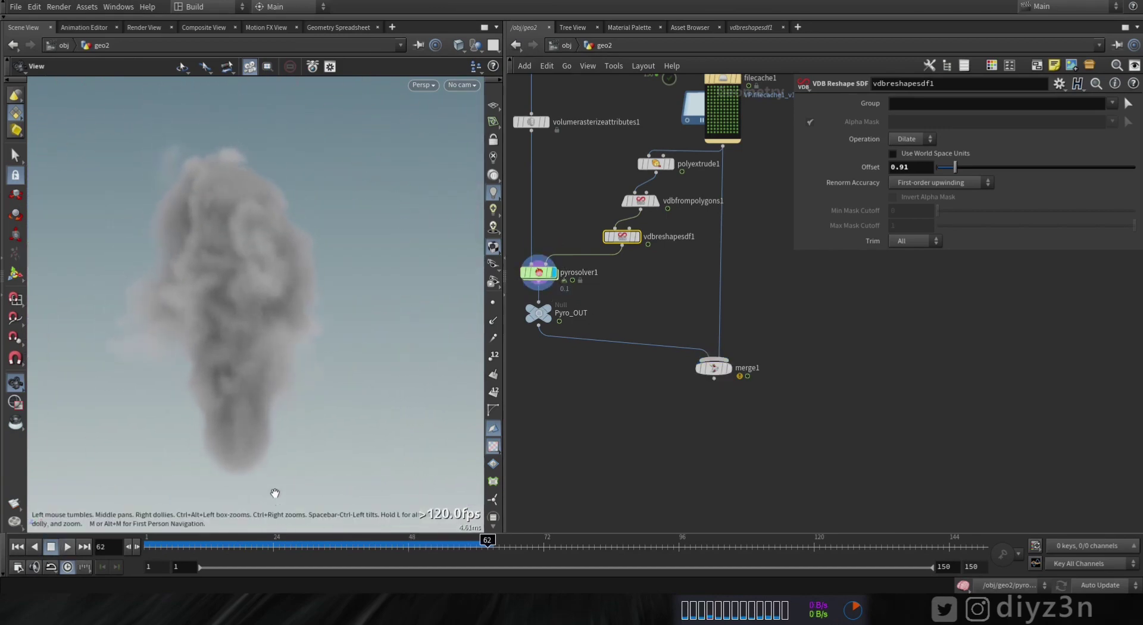
{"action": "left_click", "coordinate": [176, 546]}
{"action": "left_click_drag", "start_coordinate": [331, 557], "coordinate": [499, 559]}
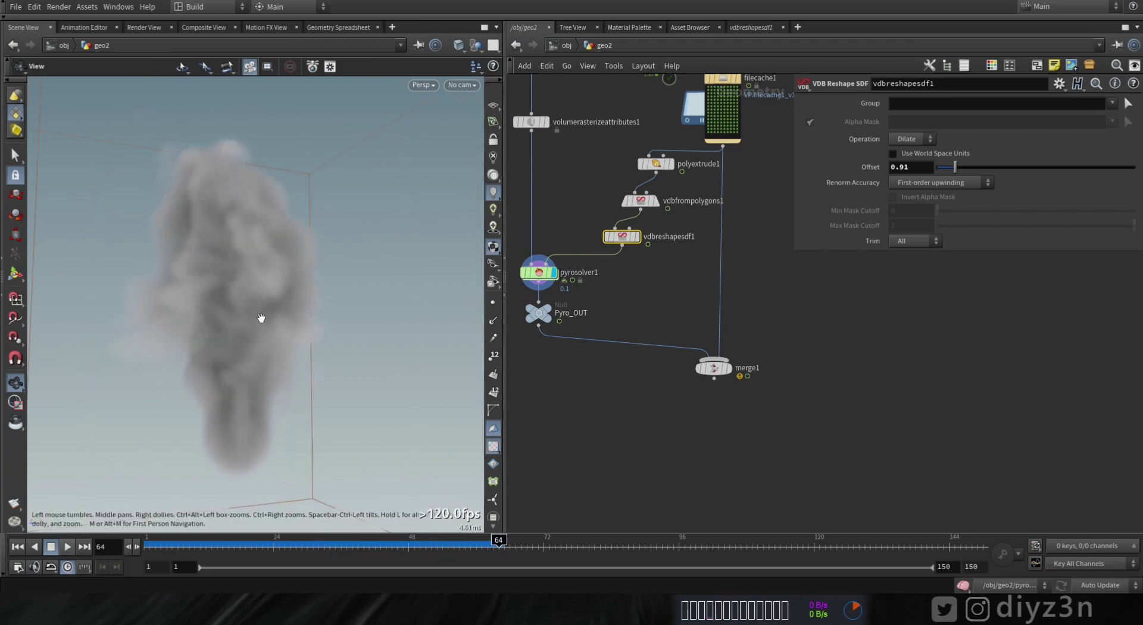
{"action": "left_click_drag", "start_coordinate": [260, 319], "coordinate": [247, 339]}
{"action": "left_click", "coordinate": [157, 547]}
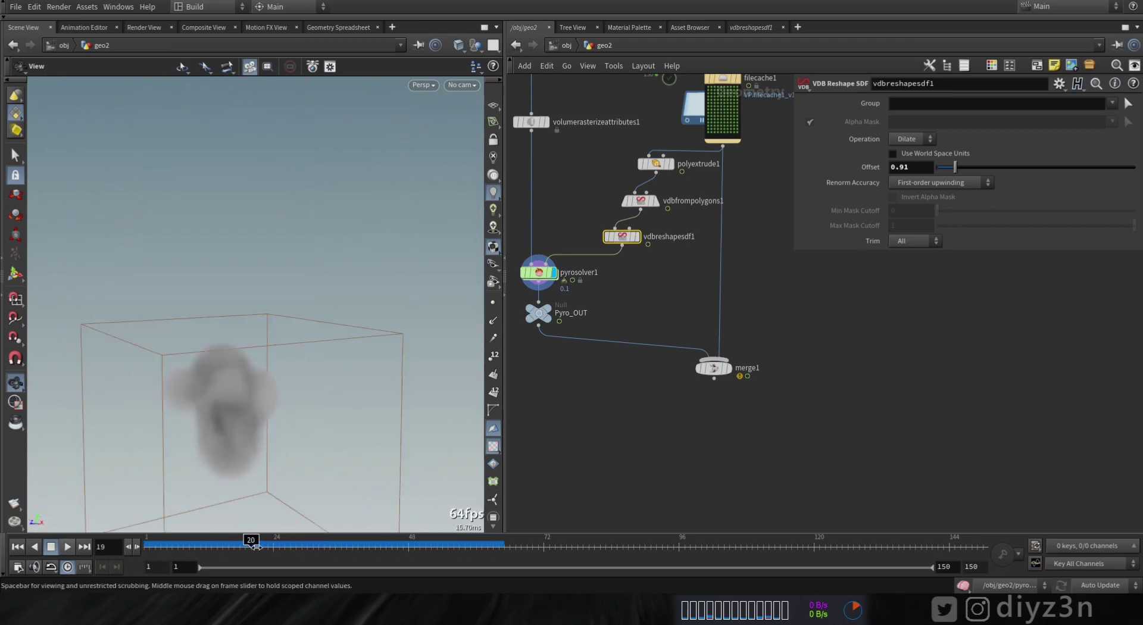
{"action": "left_click_drag", "start_coordinate": [256, 547], "coordinate": [25, 565]}
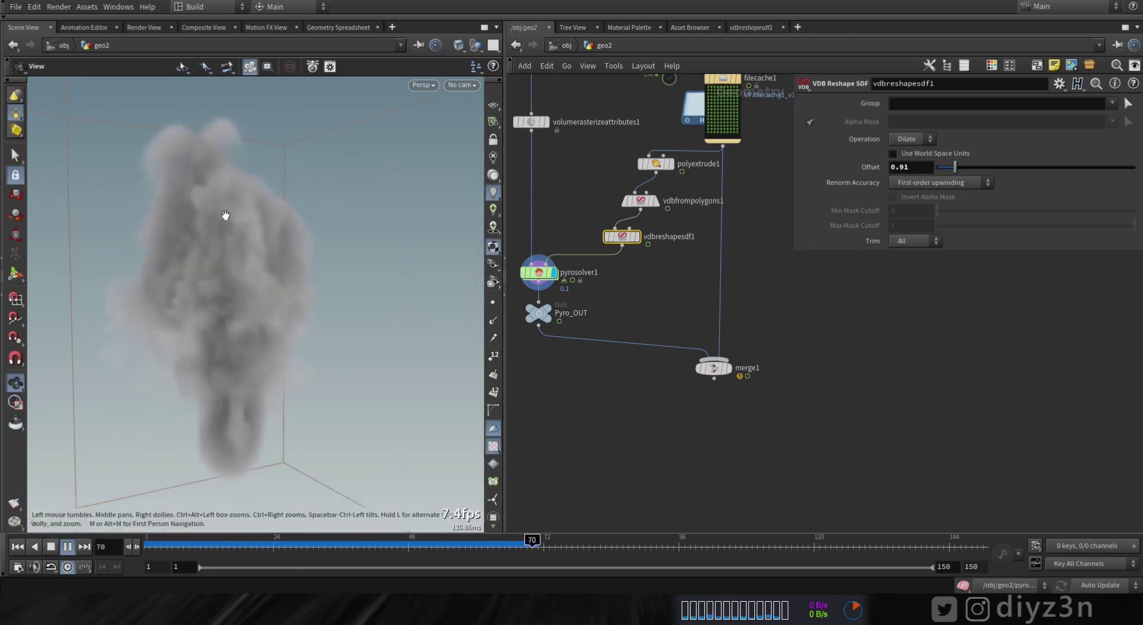
{"action": "left_click", "coordinate": [51, 547]}
{"action": "left_click", "coordinate": [17, 546]}
- Display merge1 and play the full smoke and cloth simulation, examining the tearing from several angles
{"action": "mouse_move", "coordinate": [713, 370]}
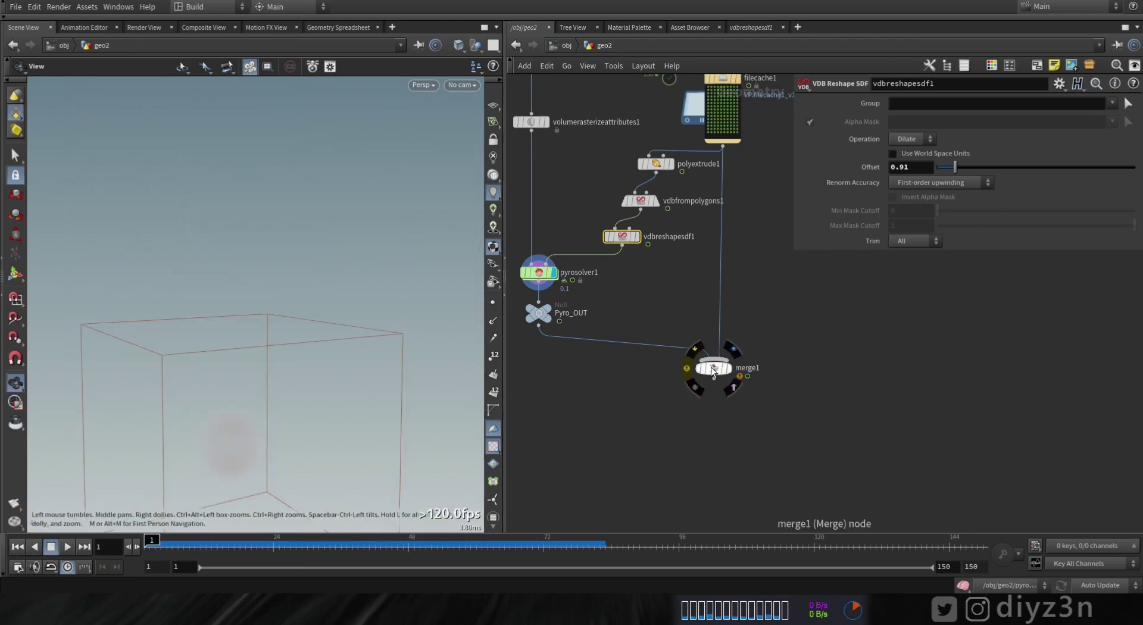
{"action": "left_click", "coordinate": [733, 349]}
{"action": "left_click", "coordinate": [67, 546]}
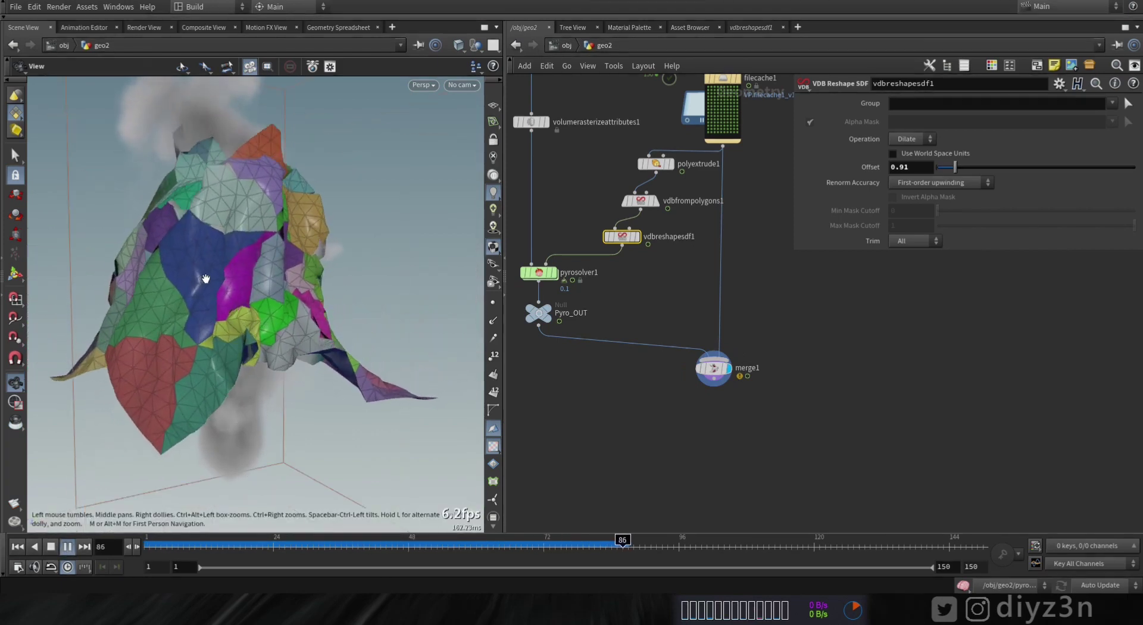
{"action": "left_click_drag", "start_coordinate": [206, 278], "coordinate": [233, 289]}
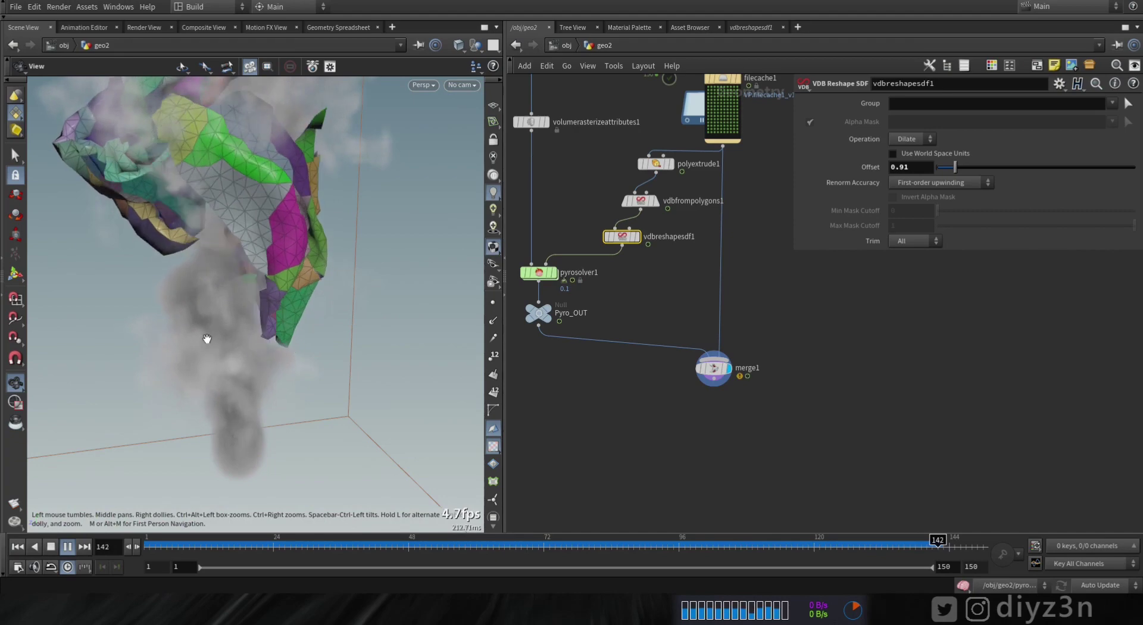
- Move merge1, Pyro_OUT and pyrosolver1 further down the network to make room for another node
{"action": "left_click_drag", "start_coordinate": [723, 377], "coordinate": [732, 439]}
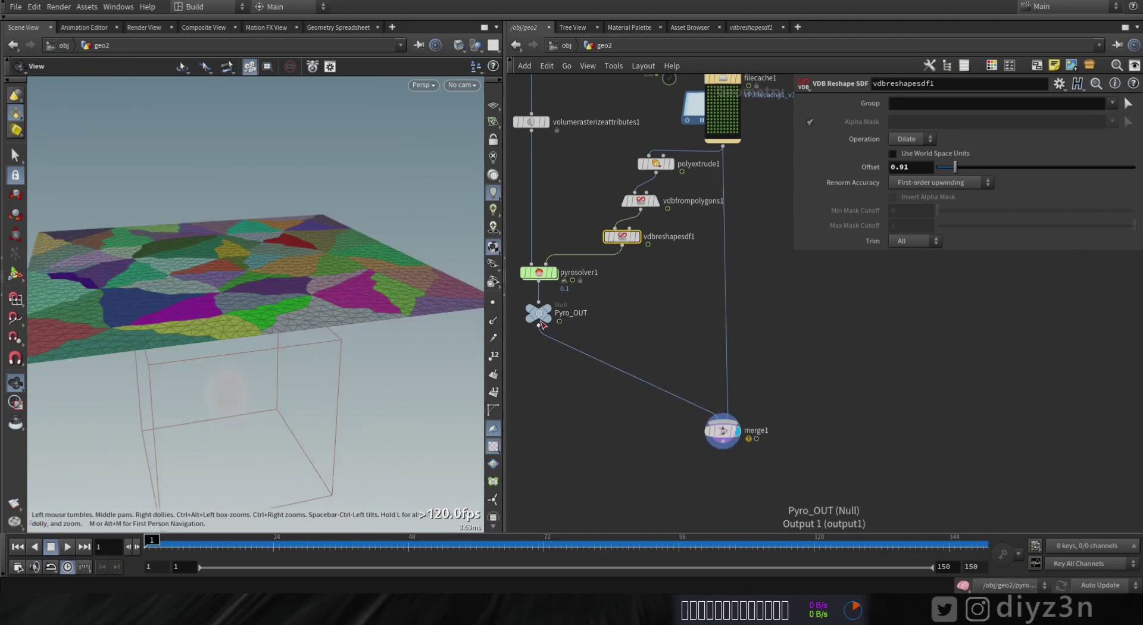
{"action": "left_click_drag", "start_coordinate": [542, 324], "coordinate": [542, 407]}
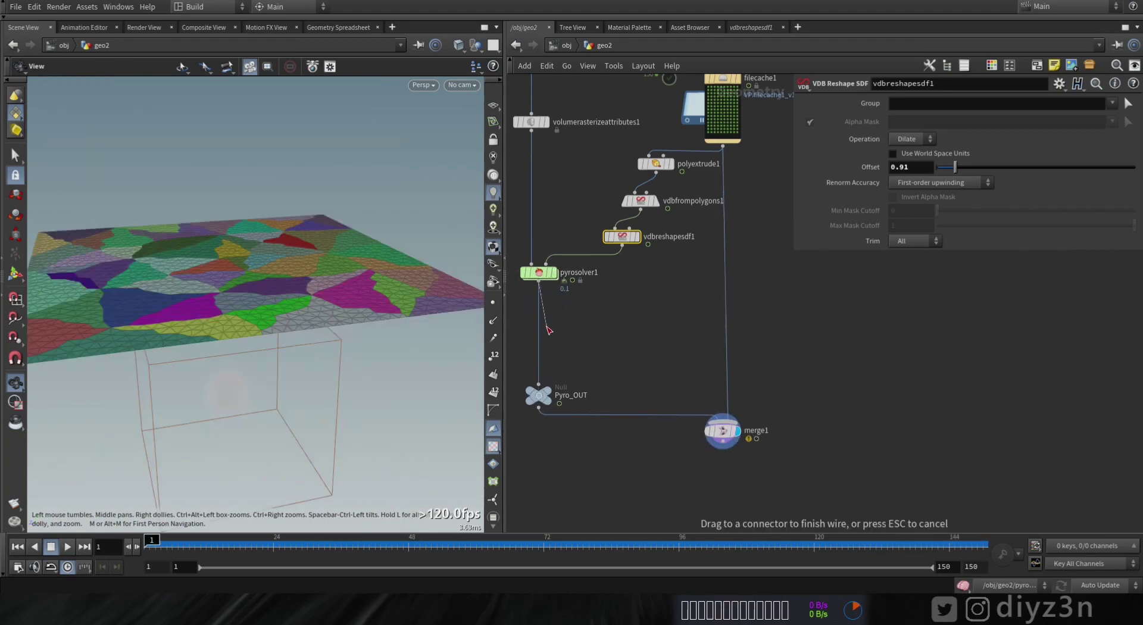
{"action": "left_click_drag", "start_coordinate": [539, 276], "coordinate": [540, 334]}
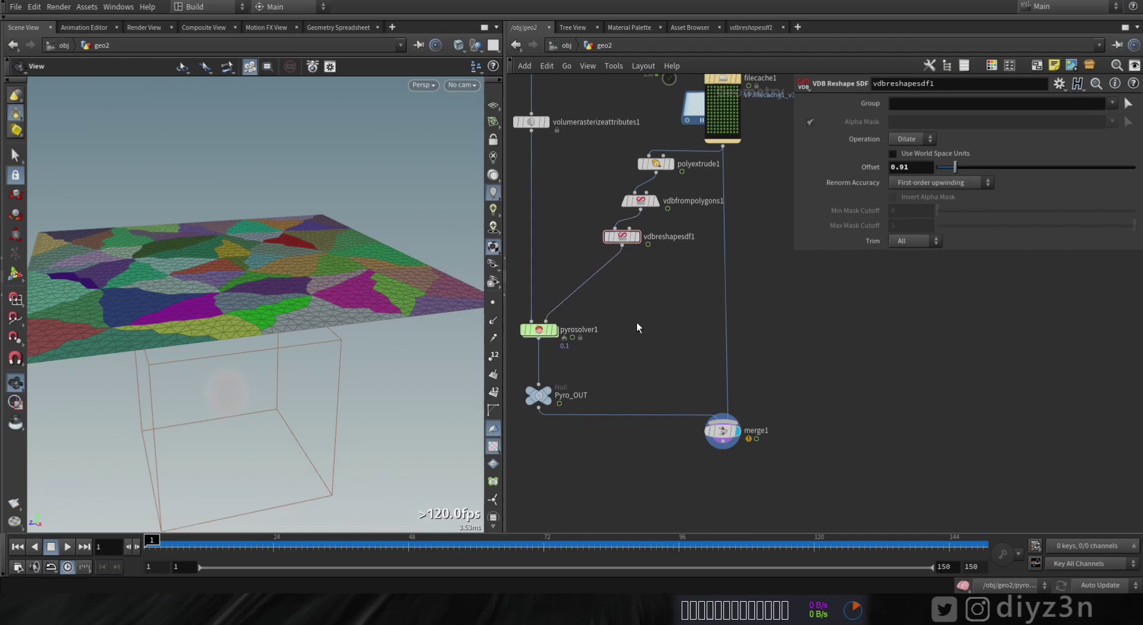
- Add a Volume Rasterize Attributes node fed by filecache1 and choose v as the attribute to rasterize
{"action": "key", "text": "Tab"}
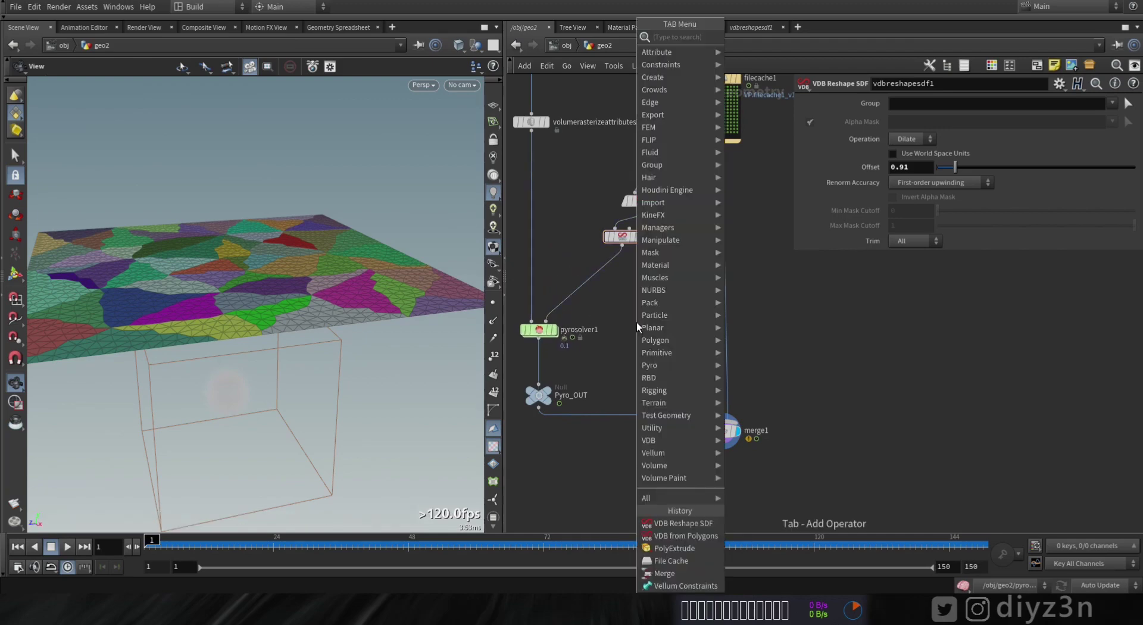
{"action": "type", "text": "rast"}
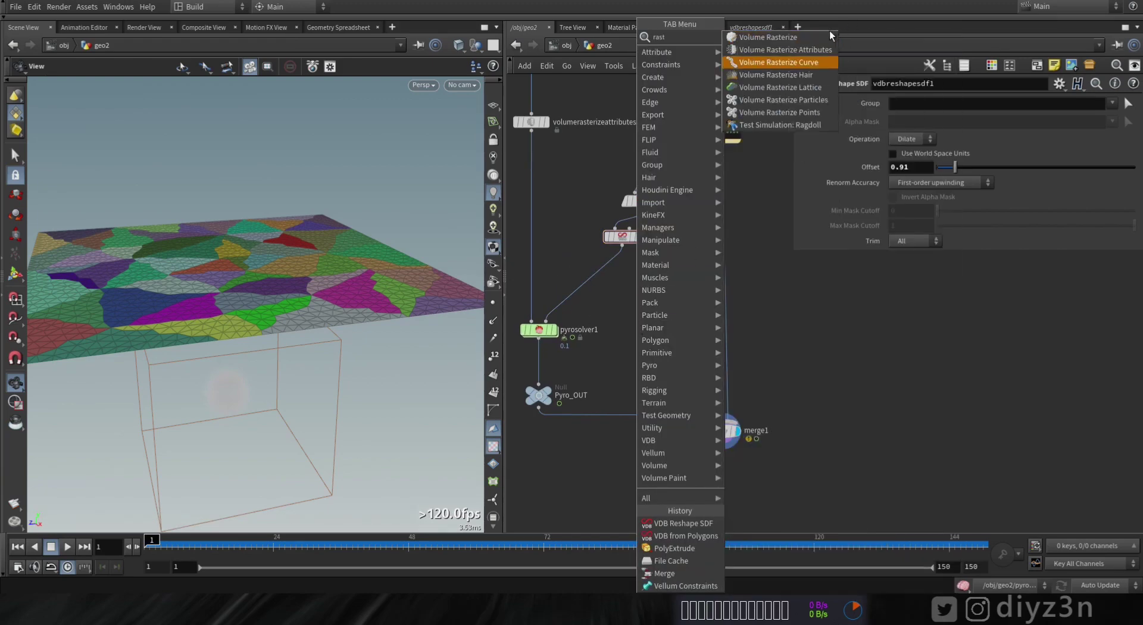
{"action": "left_click", "coordinate": [763, 49]}
{"action": "left_click", "coordinate": [650, 306]}
{"action": "left_click", "coordinate": [650, 299]}
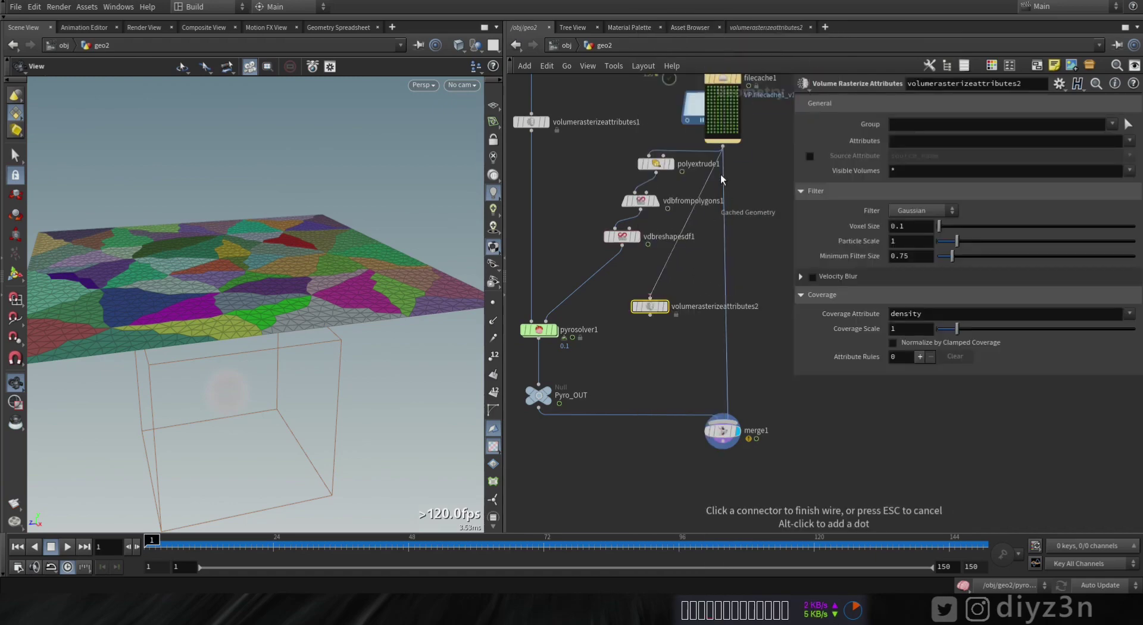
{"action": "left_click", "coordinate": [721, 173]}
{"action": "left_click", "coordinate": [1129, 142]}
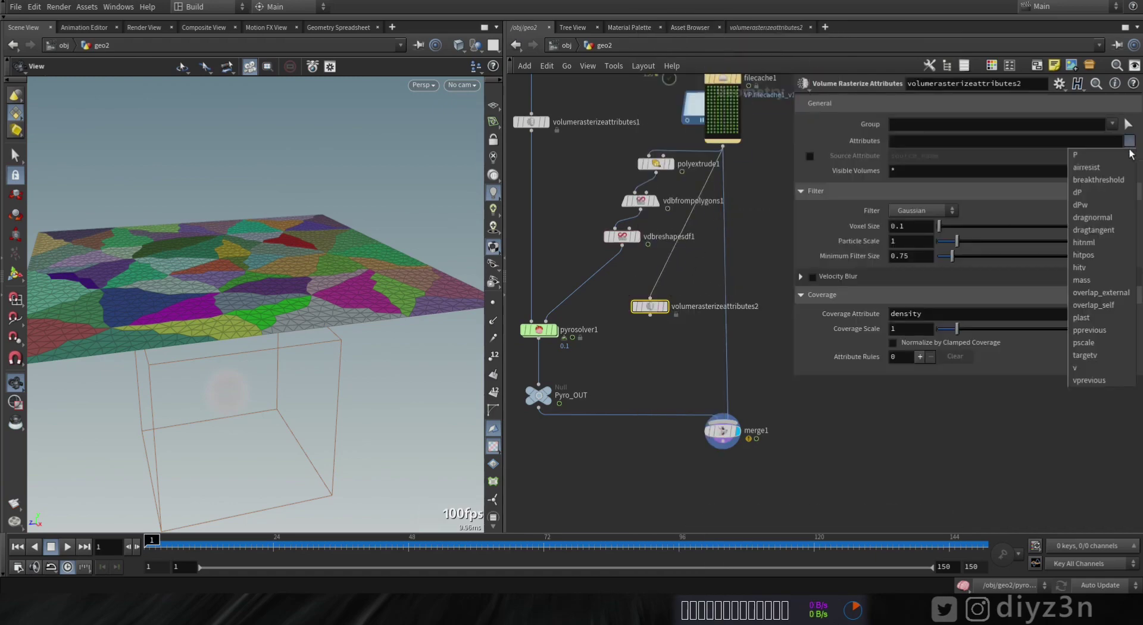
{"action": "left_click", "coordinate": [1088, 367]}
- Display volumerasterizeattributes2 at frame 52 and set its Voxel Size to 0.05
{"action": "left_click", "coordinate": [664, 306]}
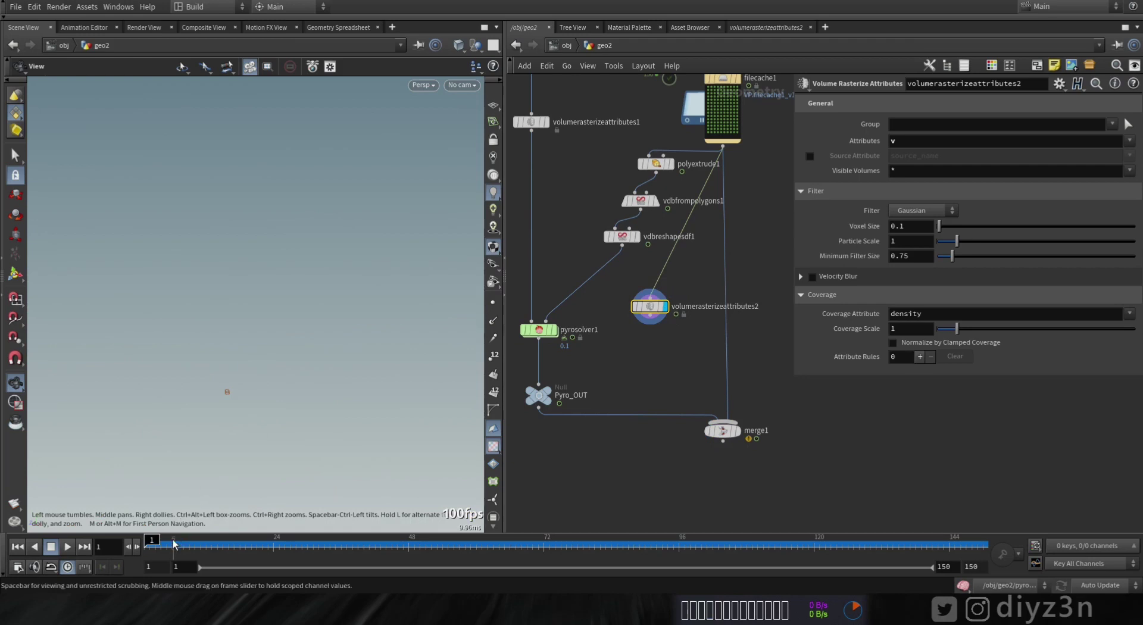
{"action": "left_click_drag", "start_coordinate": [173, 544], "coordinate": [431, 544]}
{"action": "left_click_drag", "start_coordinate": [183, 281], "coordinate": [229, 295]}
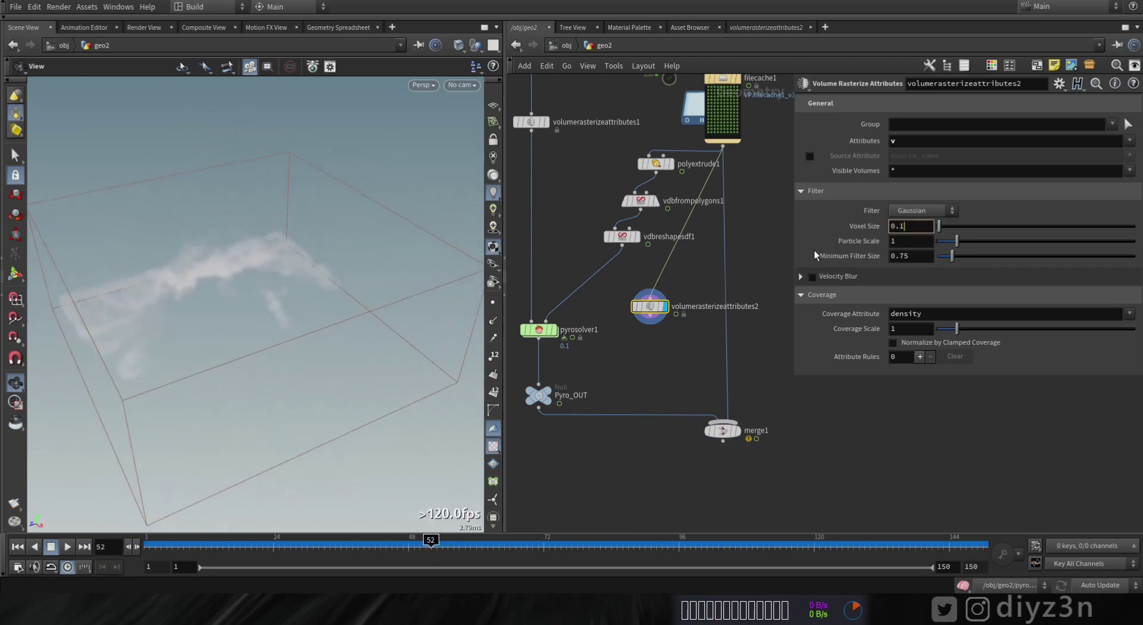
{"action": "key", "text": "BackSpace"}
{"action": "type", "text": "05"}
{"action": "key", "text": "Return"}
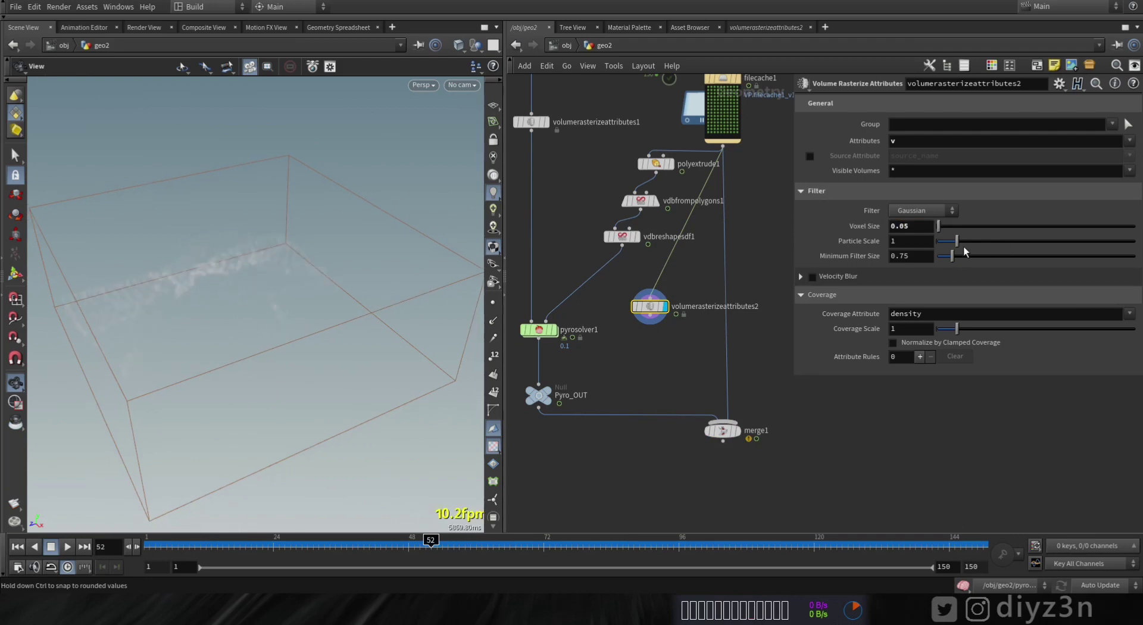
- Set the rasterize node's Particle Scale to 3.69 and check the velocity volume at frame 15
{"action": "left_click_drag", "start_coordinate": [963, 246], "coordinate": [1011, 241]}
{"action": "left_click_drag", "start_coordinate": [215, 298], "coordinate": [304, 268]}
{"action": "left_click_drag", "start_coordinate": [431, 545], "coordinate": [222, 548]}
{"action": "left_click_drag", "start_coordinate": [248, 416], "coordinate": [191, 417]}
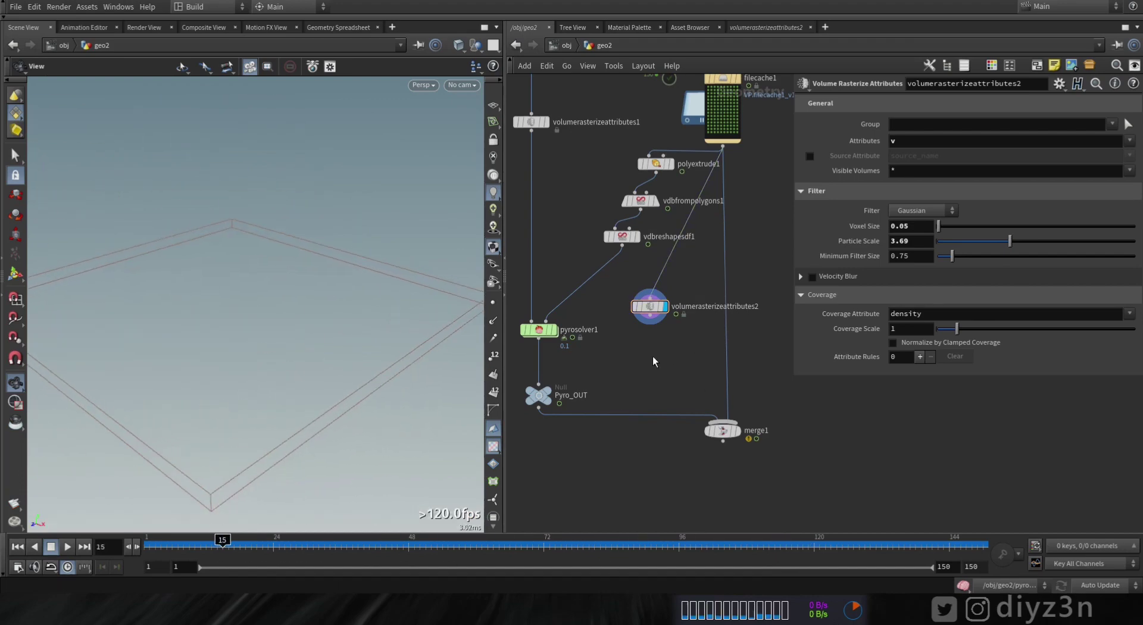
- Add a Merge node ahead of pyrosolver1's collision input, combining vdbreshapesdf1 with volumerasterizeattributes2, and inspect its merged volumes
{"action": "key", "text": "Tab"}
{"action": "type", "text": "mer"}
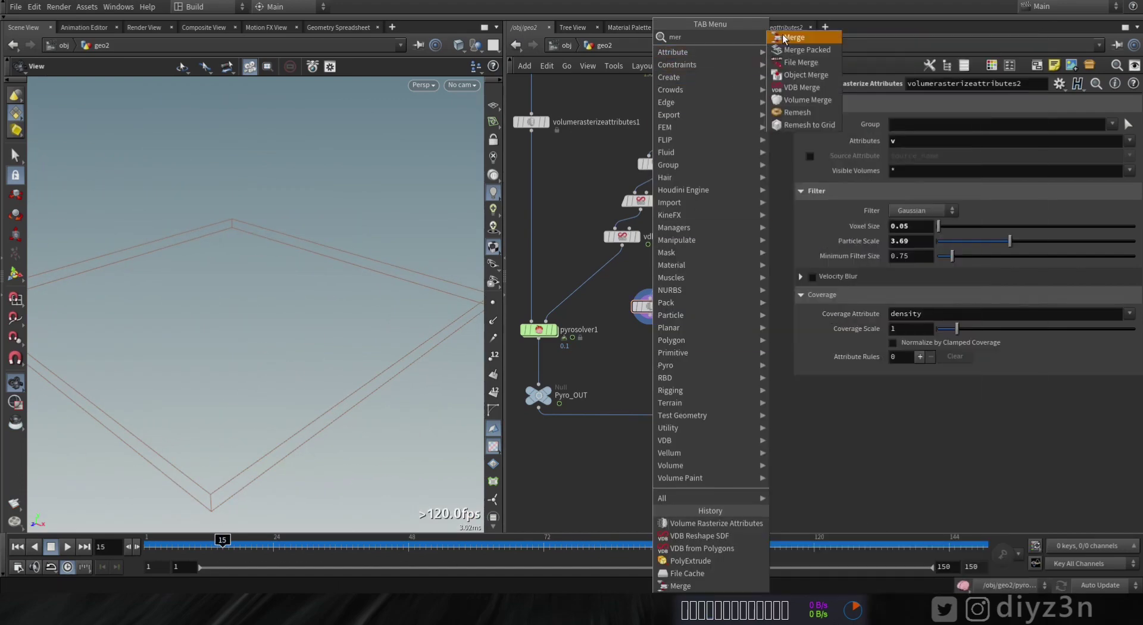
{"action": "left_click", "coordinate": [783, 38]}
{"action": "left_click", "coordinate": [601, 314]}
{"action": "left_click_drag", "start_coordinate": [653, 320], "coordinate": [580, 285]}
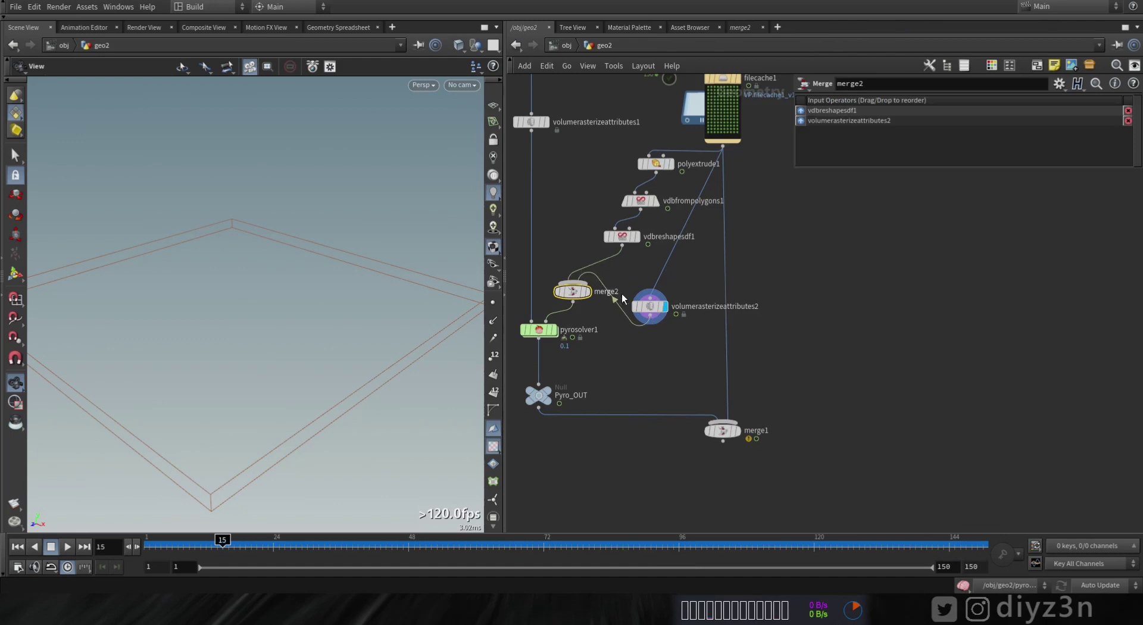
{"action": "middle_click", "coordinate": [575, 292]}
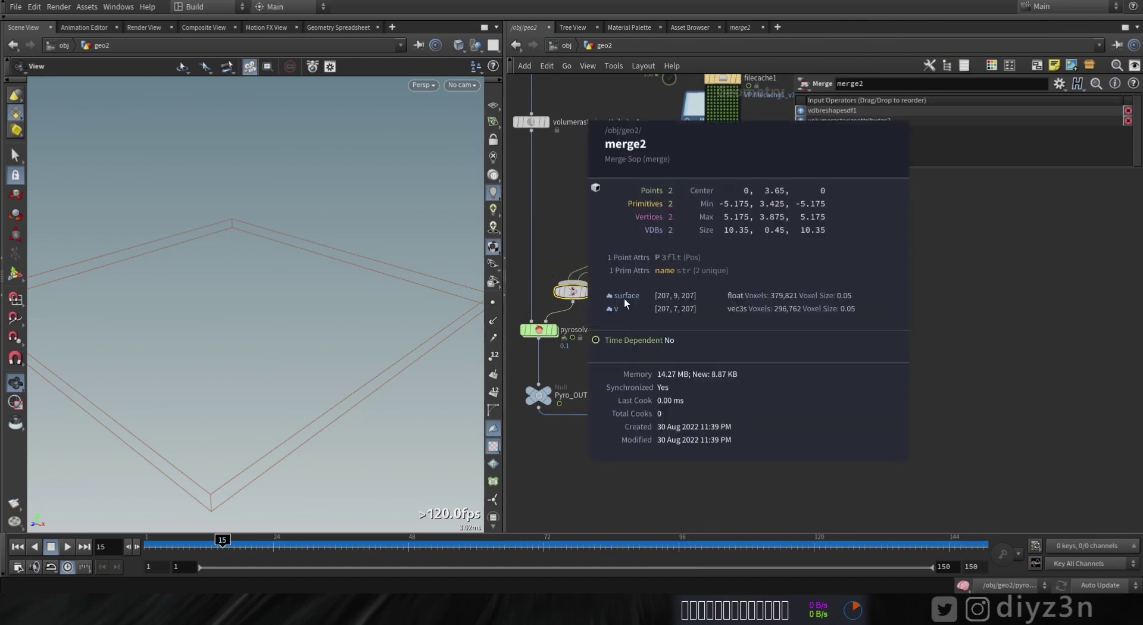
- Try a collision Velocity Scale of 5 on pyrosolver1, play the smoke simulation, and return to frame 1
{"action": "left_click", "coordinate": [539, 329]}
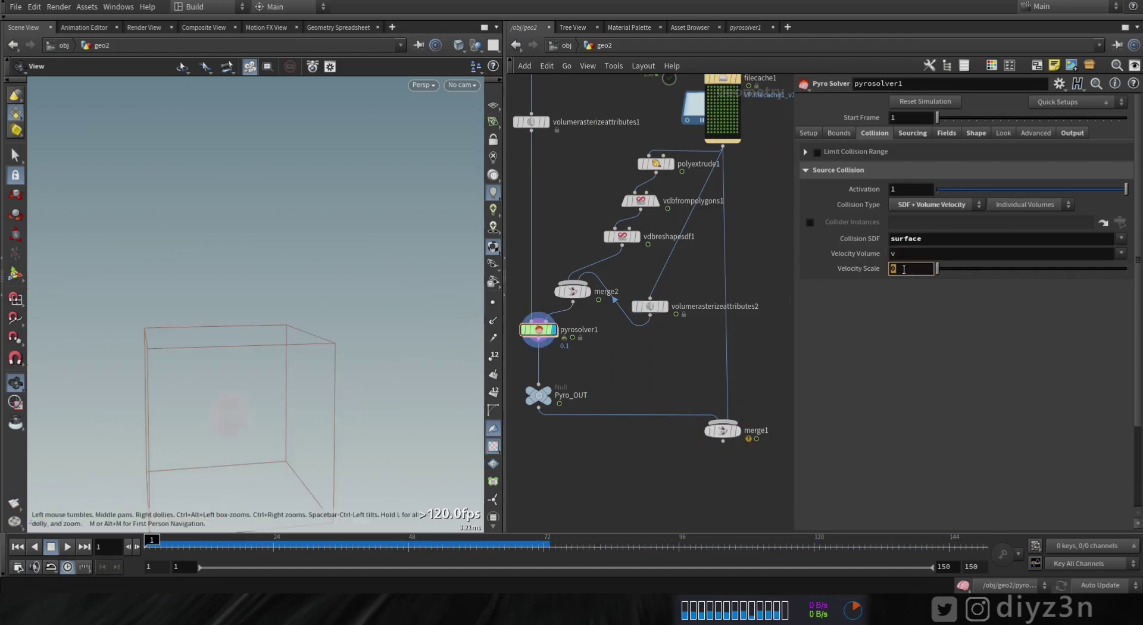
{"action": "type", "text": "5"}
{"action": "key", "text": "Return"}
{"action": "left_click", "coordinate": [67, 546]}
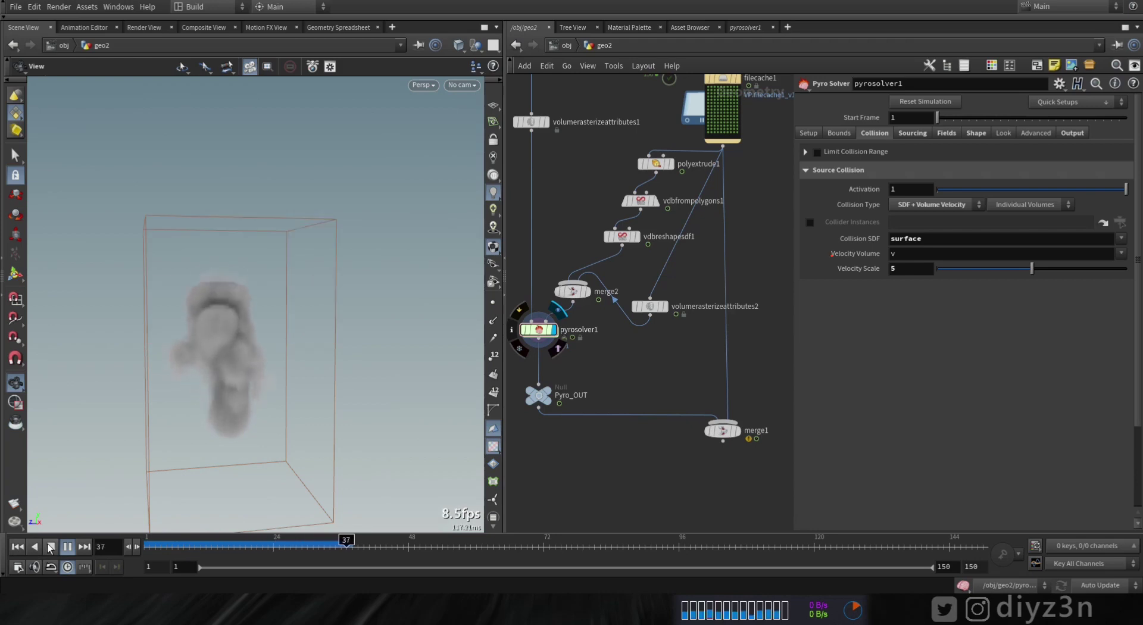
{"action": "scroll", "coordinate": [248, 270], "scroll_direction": "up", "scroll_amount": 5}
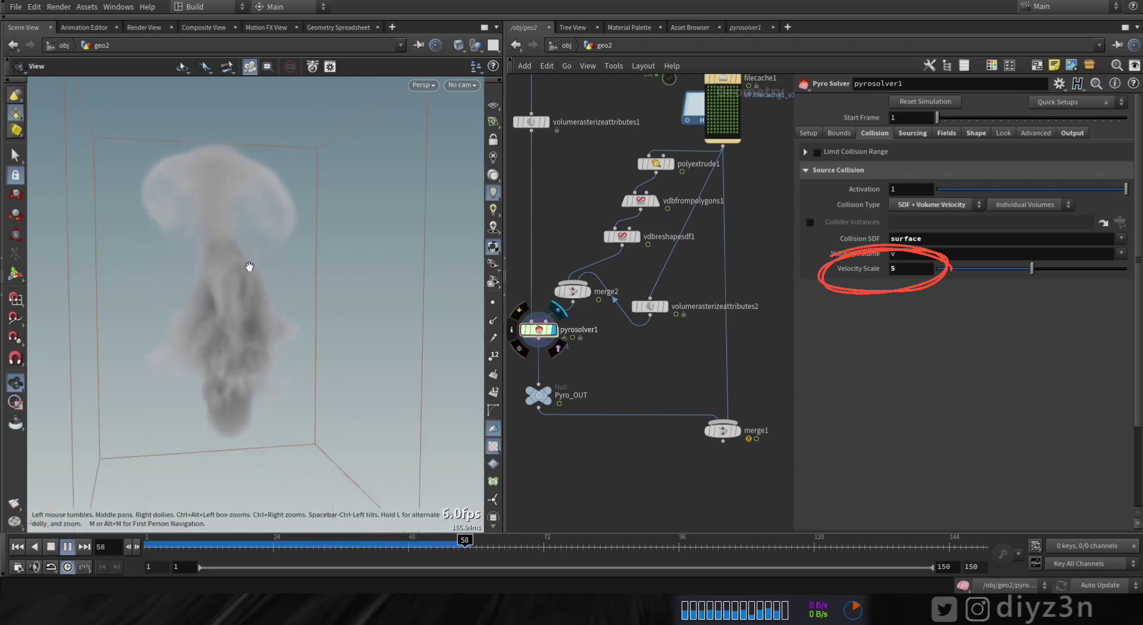
{"action": "left_click", "coordinate": [51, 546]}
{"action": "left_click", "coordinate": [18, 545]}
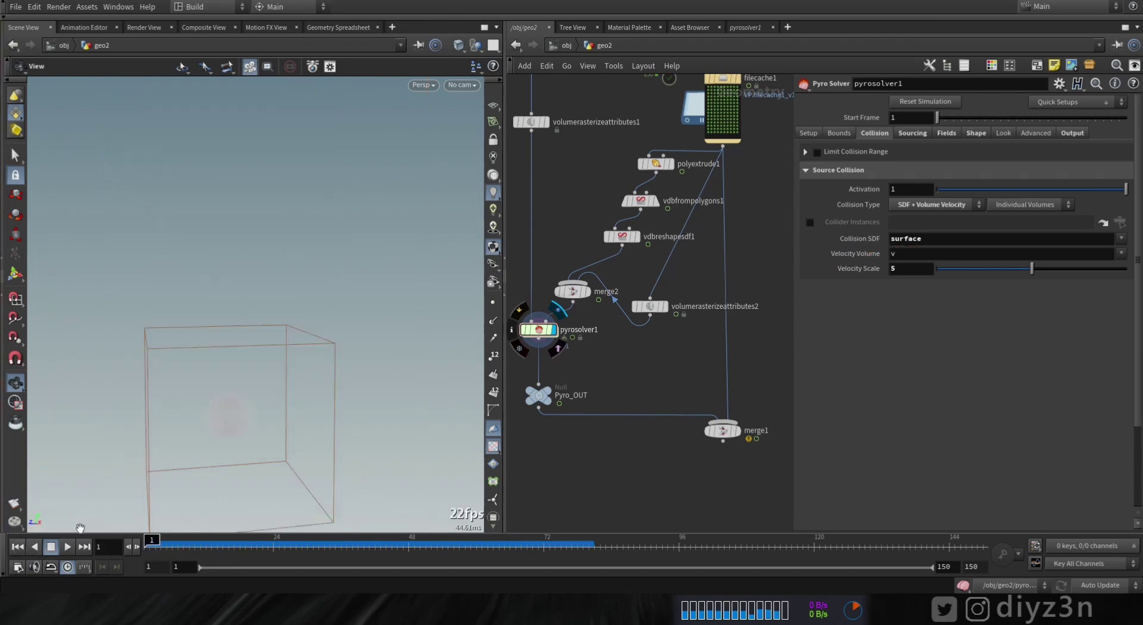
- Set pyrosolver1's collision Velocity Scale to 2.5 and delete the channel on that parameter
{"action": "left_click", "coordinate": [903, 274]}
{"action": "type", "text": "2..5"}
{"action": "key", "text": "Return"}
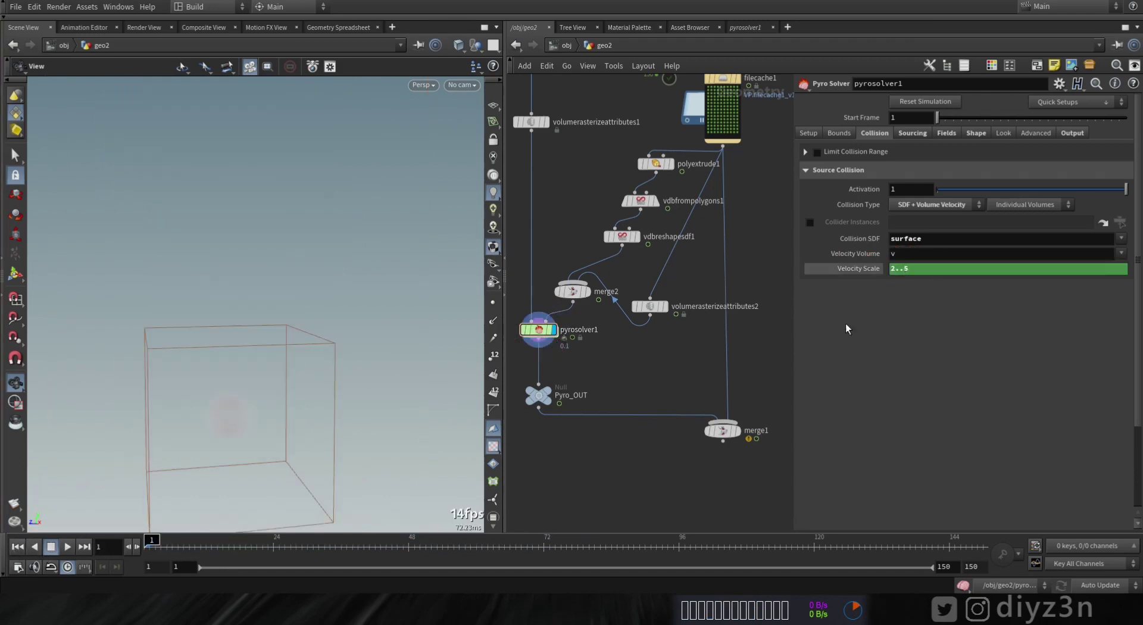
{"action": "right_click", "coordinate": [860, 273]}
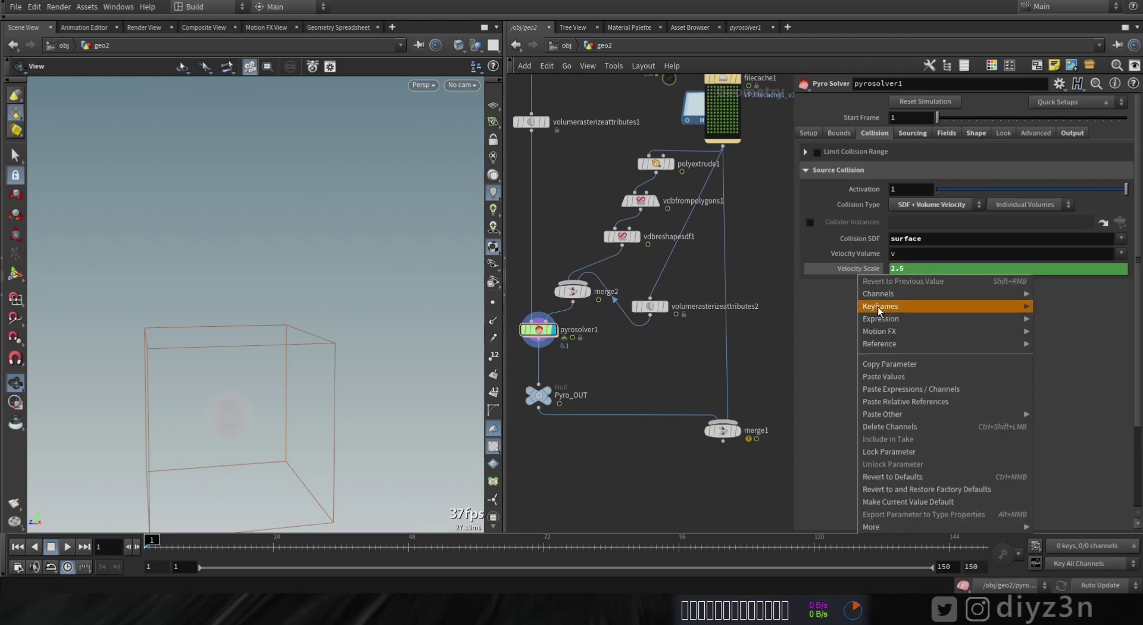
{"action": "left_click", "coordinate": [905, 427]}
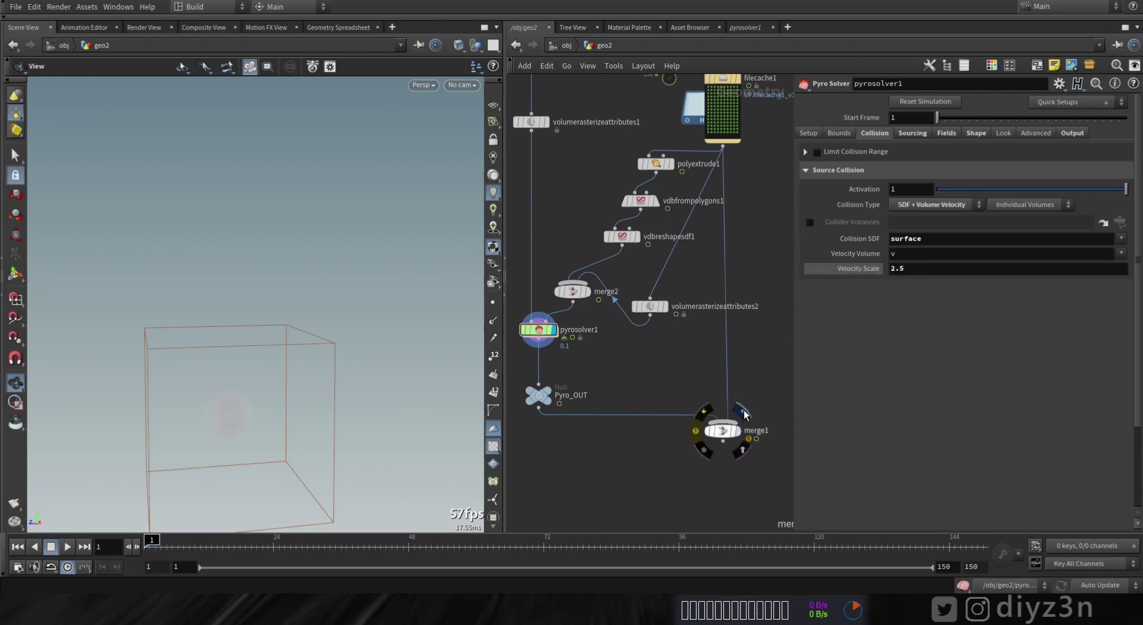
- Display merge1, play the simulation, and examine the smoke above the cloth closely at frame 51
{"action": "left_click", "coordinate": [742, 412]}
{"action": "left_click", "coordinate": [68, 546]}
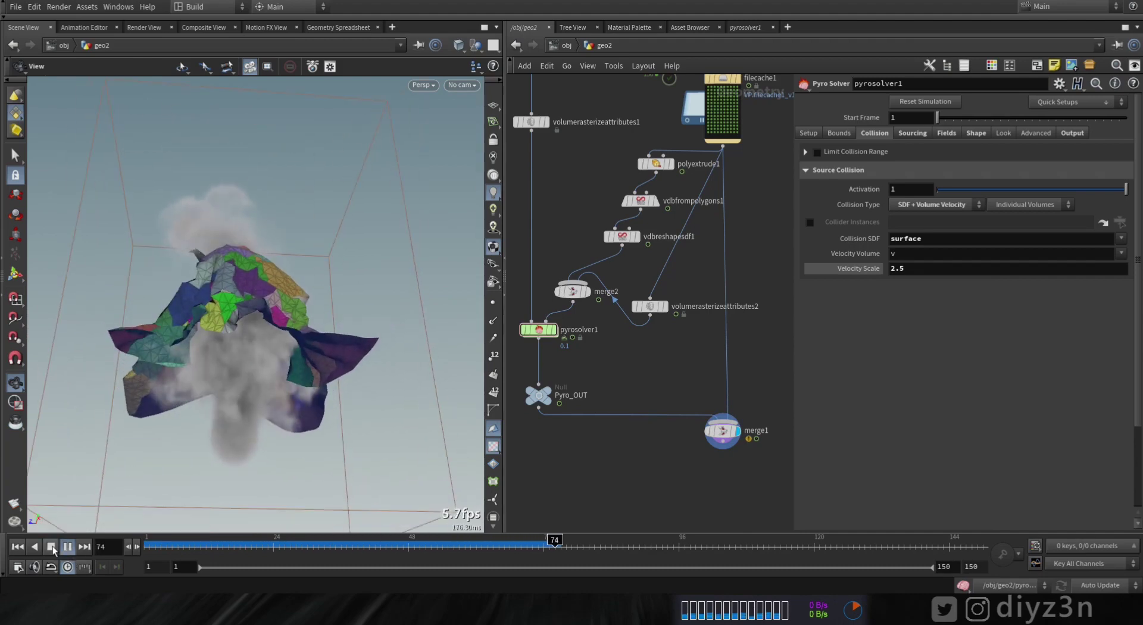
{"action": "left_click", "coordinate": [52, 547]}
{"action": "left_click_drag", "start_coordinate": [149, 546], "coordinate": [425, 548]}
{"action": "right_click_drag", "start_coordinate": [241, 220], "coordinate": [409, 246]}
{"action": "left_click_drag", "start_coordinate": [235, 301], "coordinate": [376, 290]}
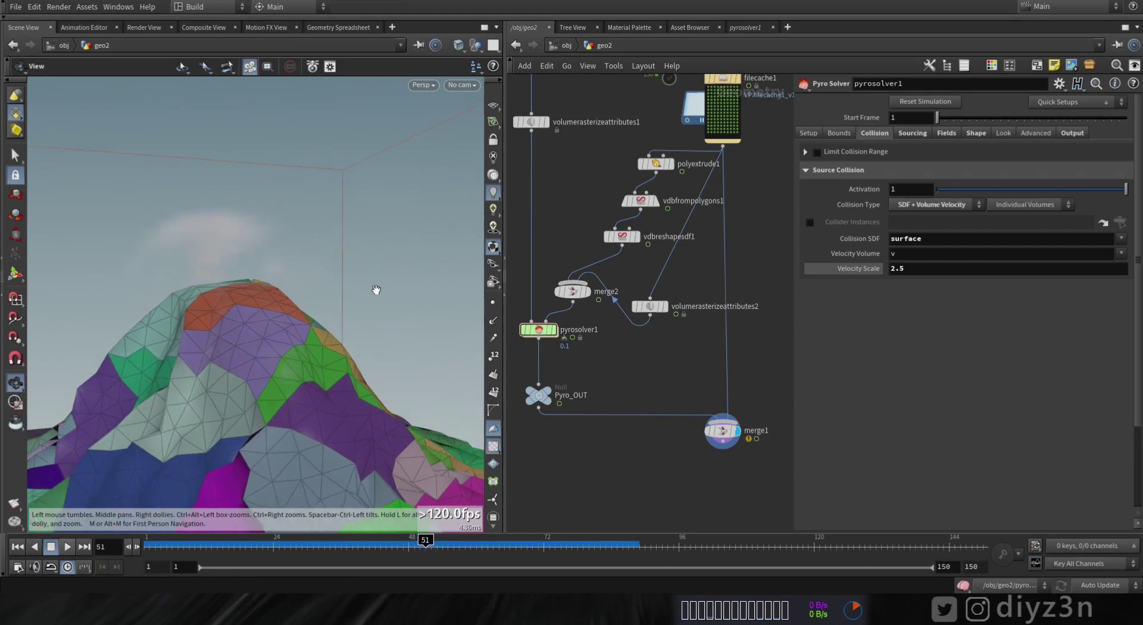
- Set pyrosolver1's Max Substeps to 3 and replay the simulation from frame 1
{"action": "left_click", "coordinate": [810, 133]}
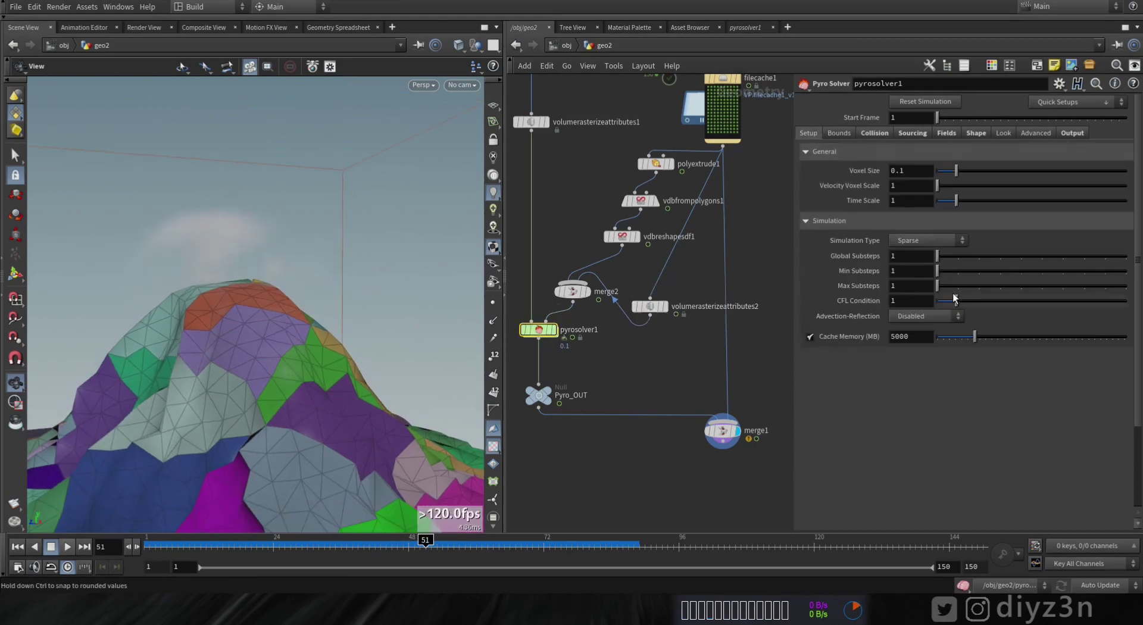
{"action": "scroll", "coordinate": [366, 321], "scroll_direction": "down", "scroll_amount": 5}
{"action": "left_click_drag", "start_coordinate": [365, 321], "coordinate": [186, 403]}
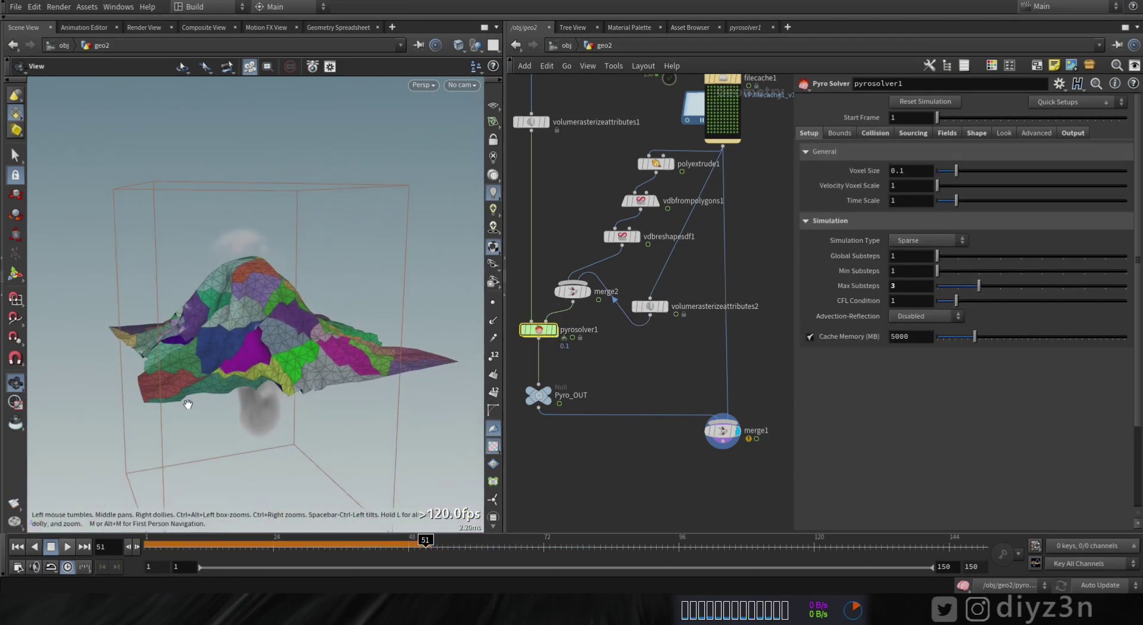
{"action": "left_click", "coordinate": [17, 546]}
{"action": "left_click", "coordinate": [68, 546]}
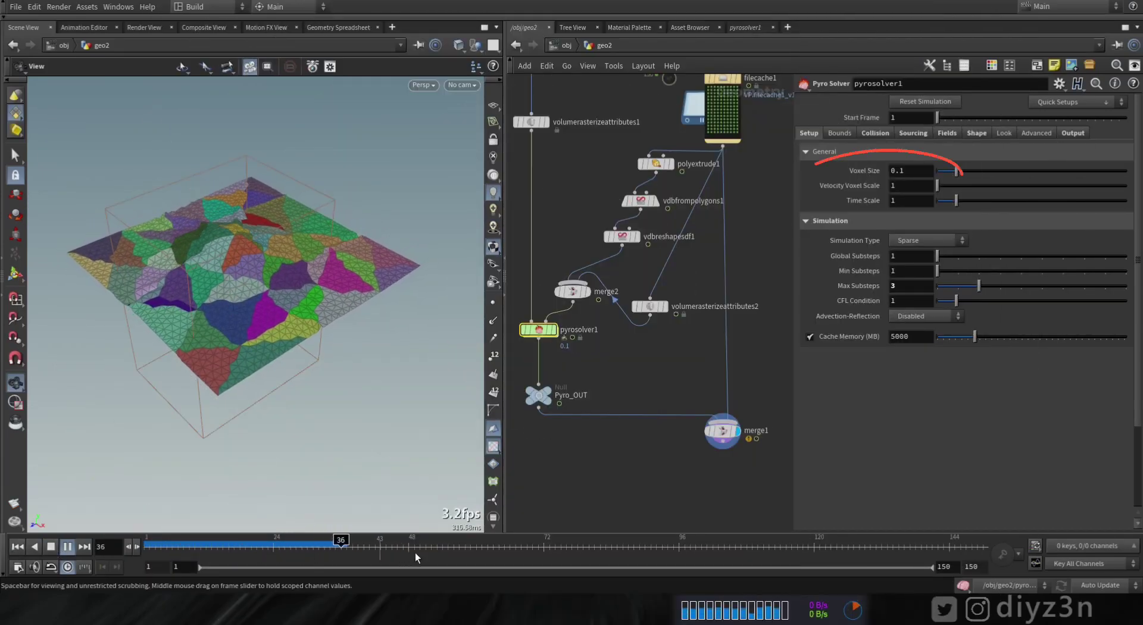
{"action": "left_click", "coordinate": [50, 548]}
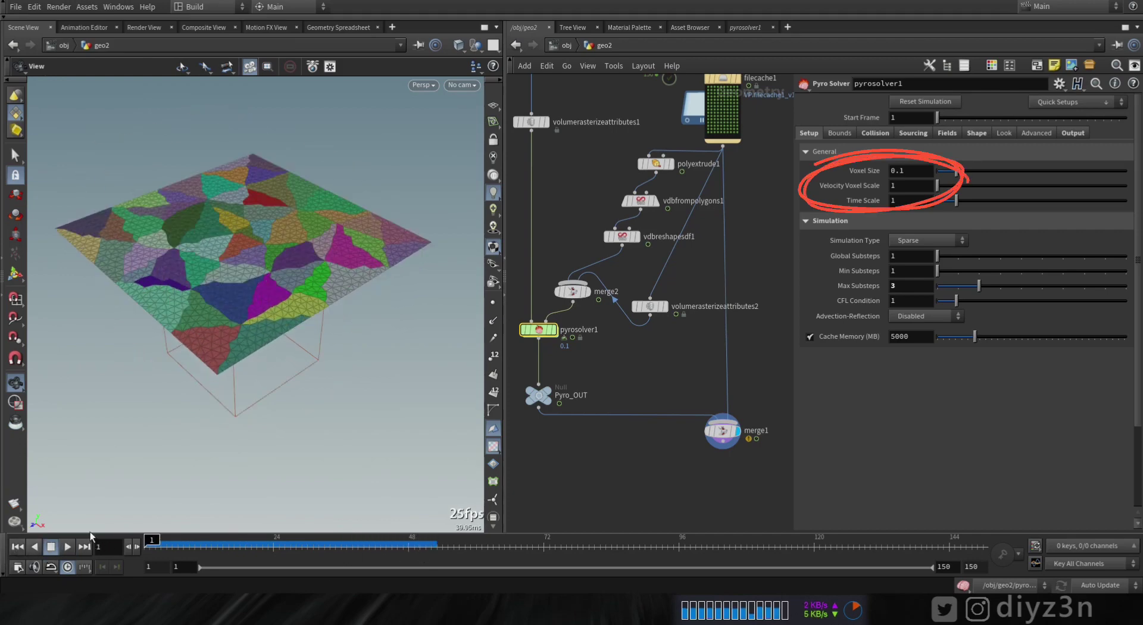
- Try a Velocity Voxel Scale of 5 on pyrosolver1 and play the simulation with the tearing cloth
{"action": "left_click", "coordinate": [901, 187]}
{"action": "type", "text": "5"}
{"action": "key", "text": "Return"}
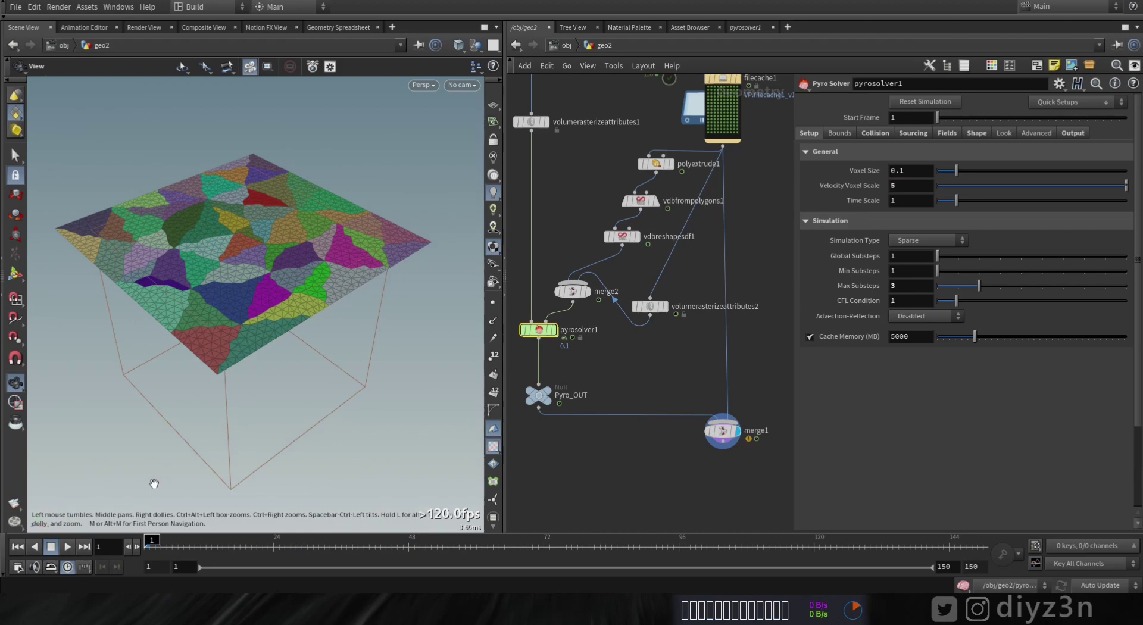
{"action": "left_click", "coordinate": [70, 548]}
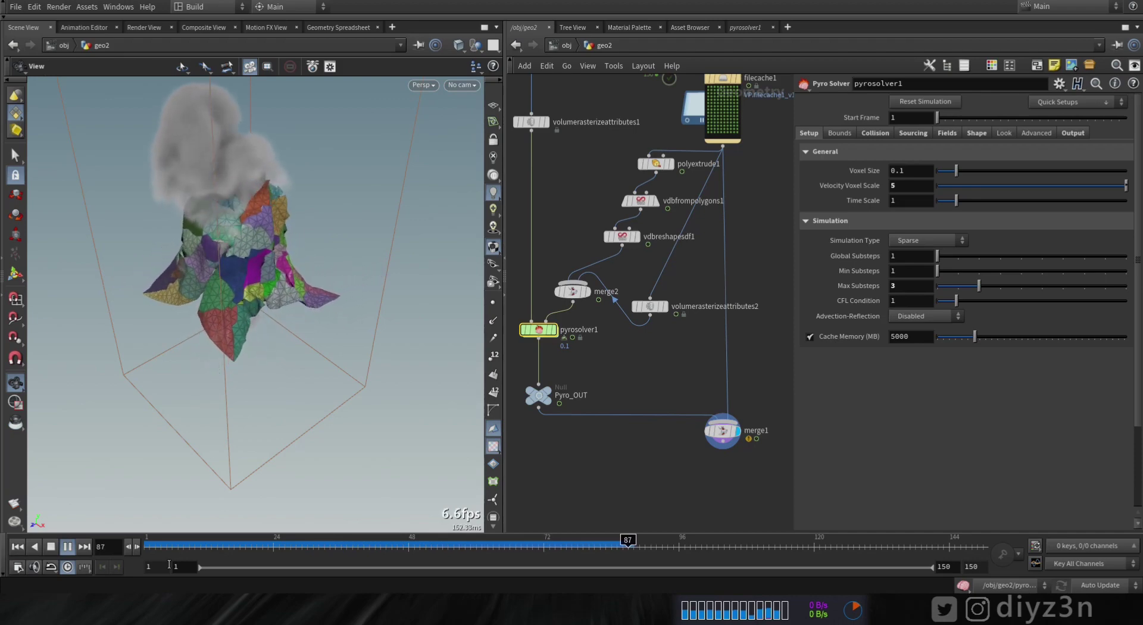
{"action": "left_click", "coordinate": [52, 547]}
- Set pyrosolver1's Velocity Voxel Scale to 2 and replay the simulation from frame 1, viewing the cloth from a lower angle
{"action": "left_click_drag", "start_coordinate": [211, 406], "coordinate": [216, 352]}
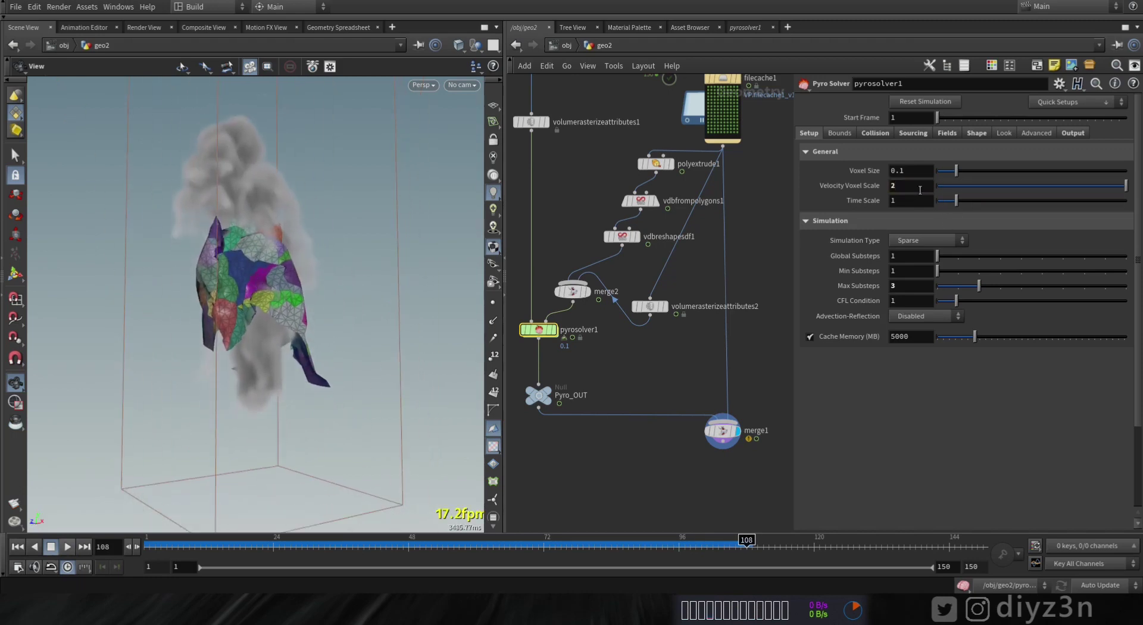
{"action": "left_click", "coordinate": [18, 550]}
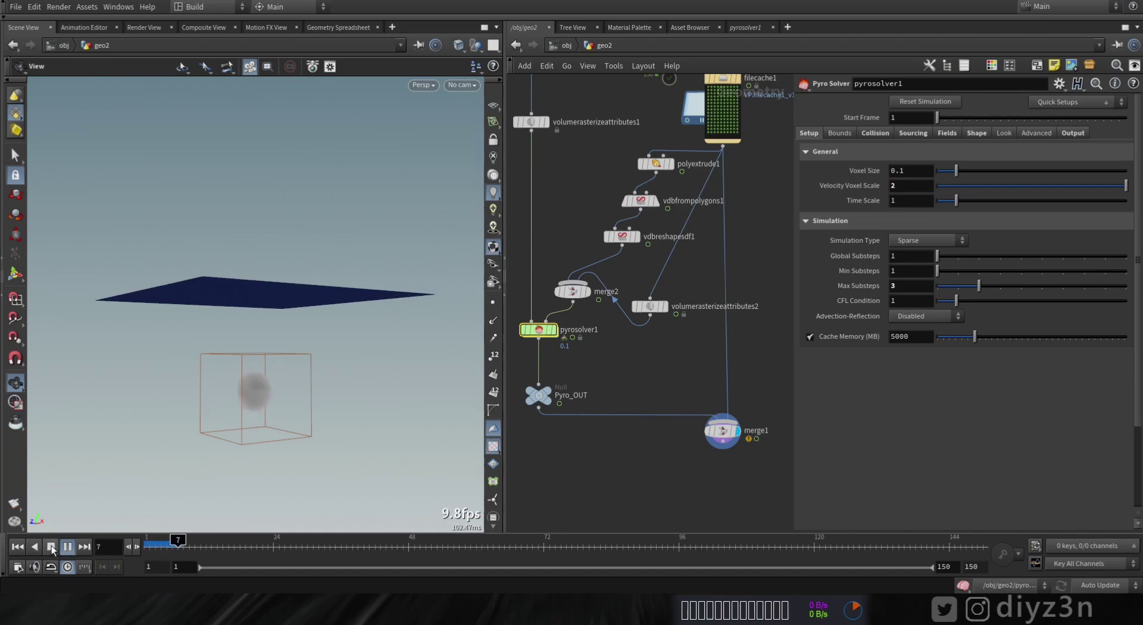